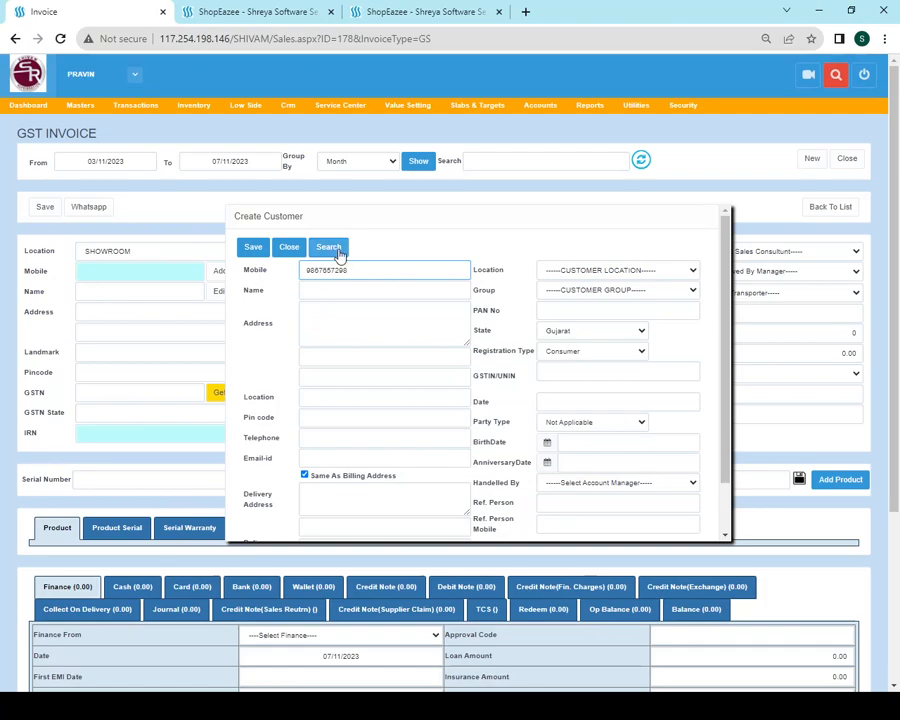
Search the mobile number and select the existing customer for the invoice
{"action": "left_click", "coordinate": [338, 250]}
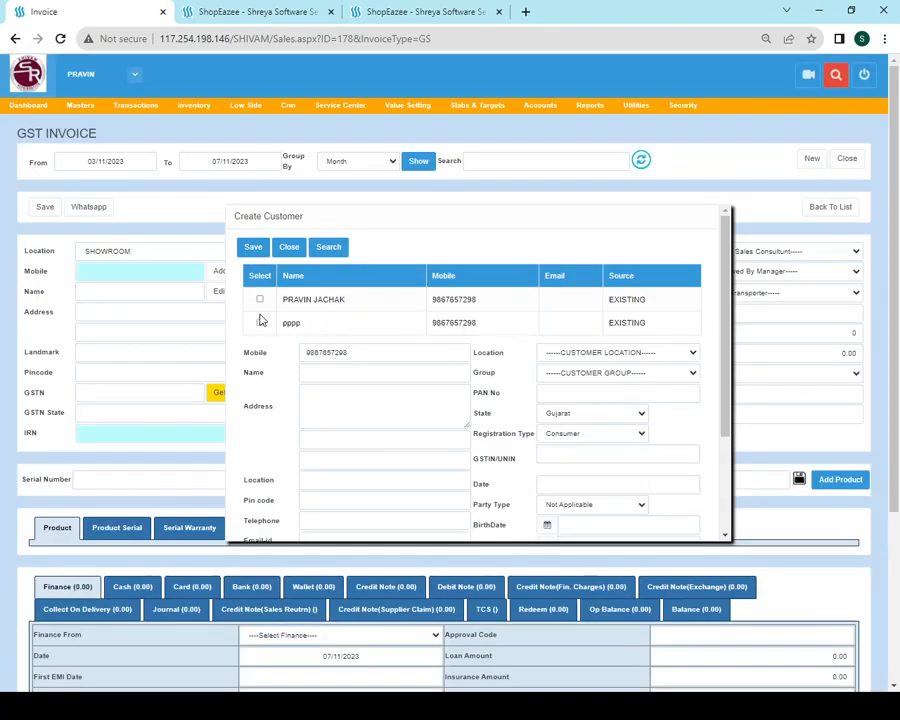
{"action": "left_click", "coordinate": [259, 299]}
{"action": "scroll", "coordinate": [300, 330], "scroll_direction": "down", "scroll_amount": 1}
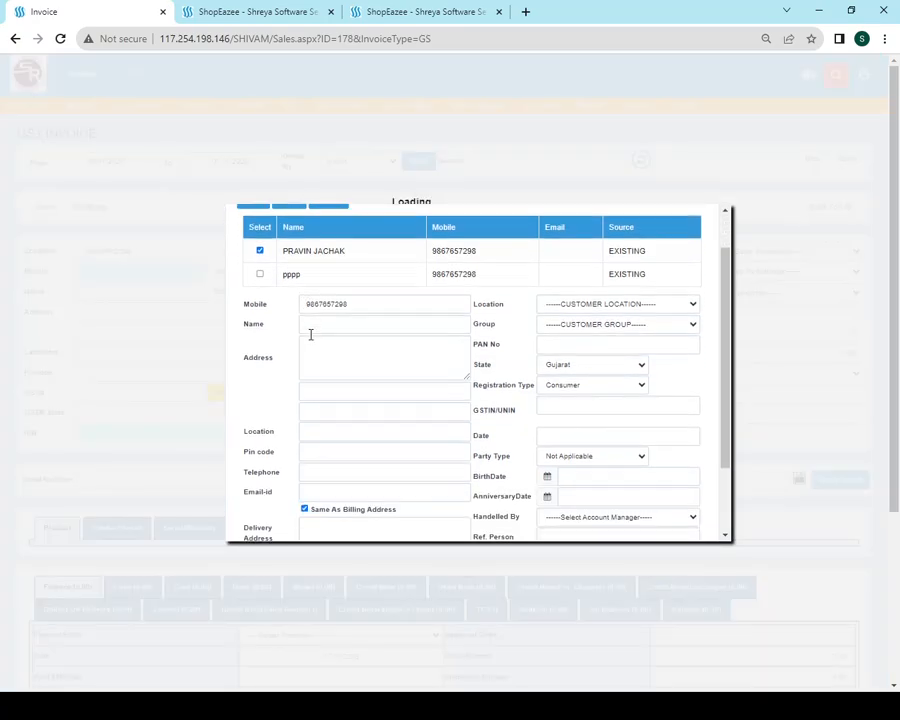
{"action": "scroll", "coordinate": [314, 340], "scroll_direction": "down", "scroll_amount": 2}
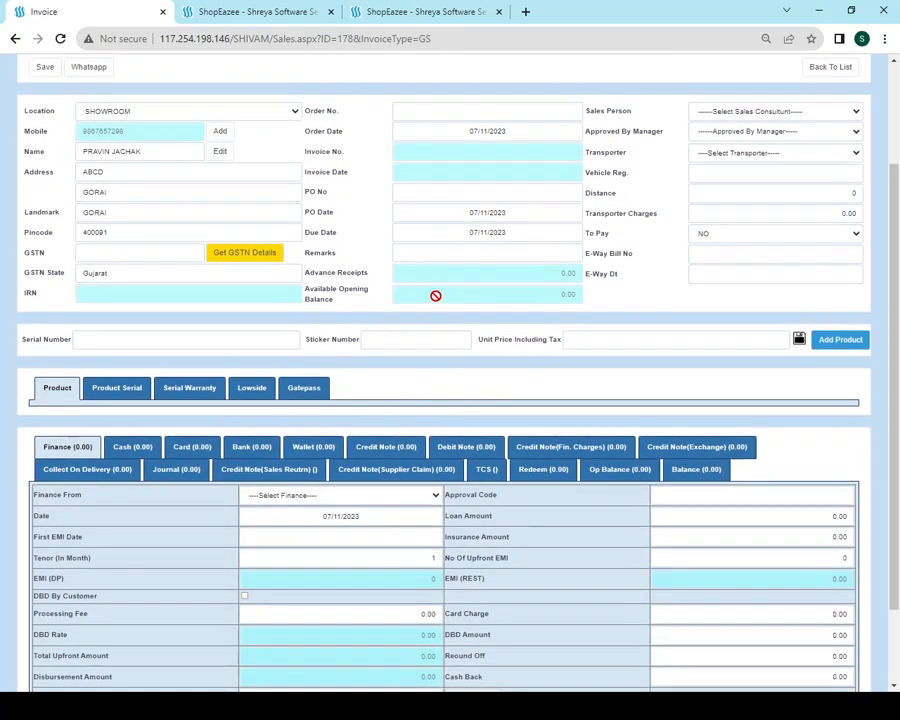
{"action": "scroll", "coordinate": [434, 294], "scroll_direction": "up", "scroll_amount": 2}
Choose the invoice's sales person and transporter, and bring up the Add Product search
{"action": "left_click", "coordinate": [780, 335]}
{"action": "left_click", "coordinate": [729, 298]}
{"action": "left_click", "coordinate": [728, 315]}
{"action": "left_click", "coordinate": [661, 328]}
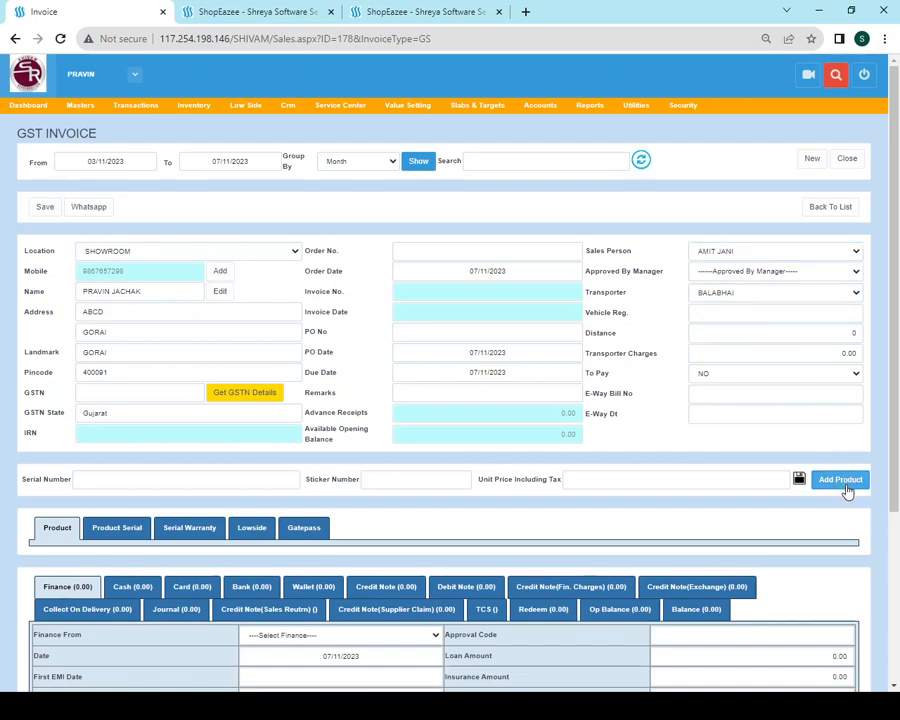
{"action": "left_click", "coordinate": [843, 484]}
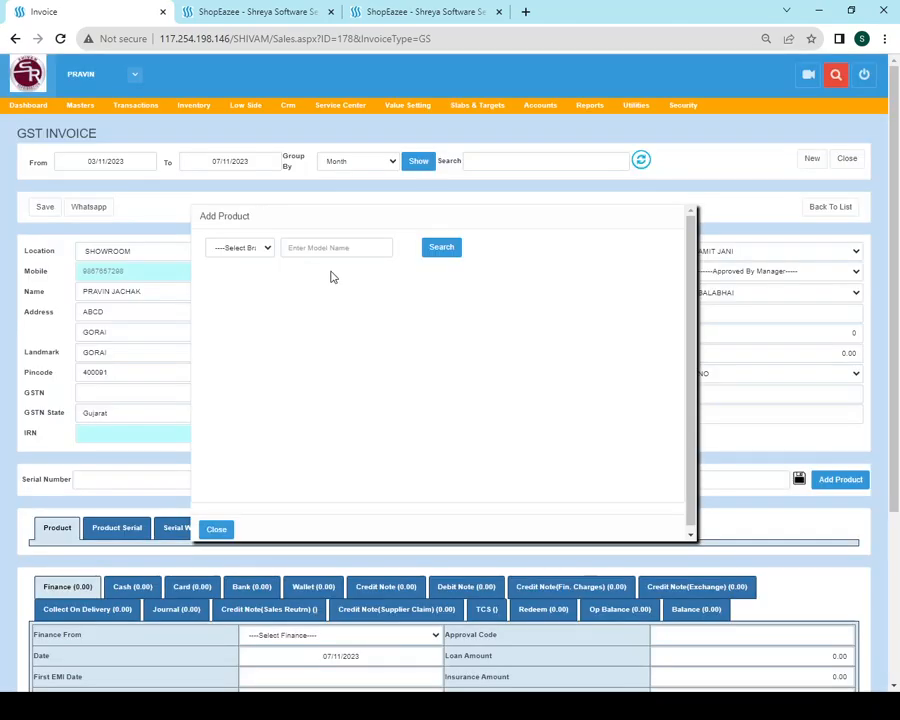
{"action": "left_click", "coordinate": [322, 241]}
Search for 500 and save one HAIER HFC-500DM5 at 35000.00 with a serial number
{"action": "type", "text": "500"}
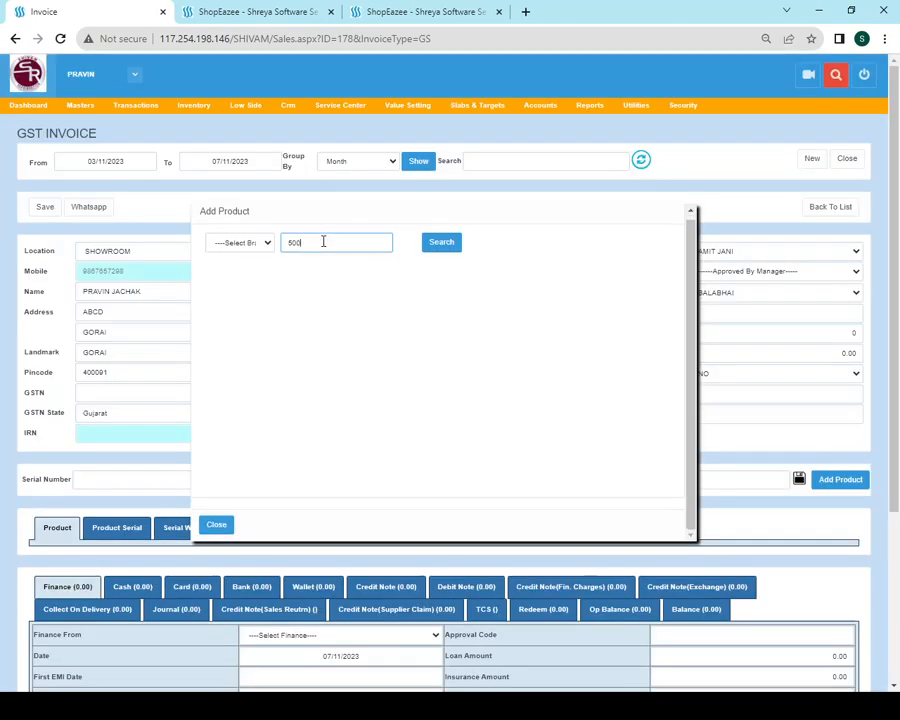
{"action": "left_click", "coordinate": [443, 245]}
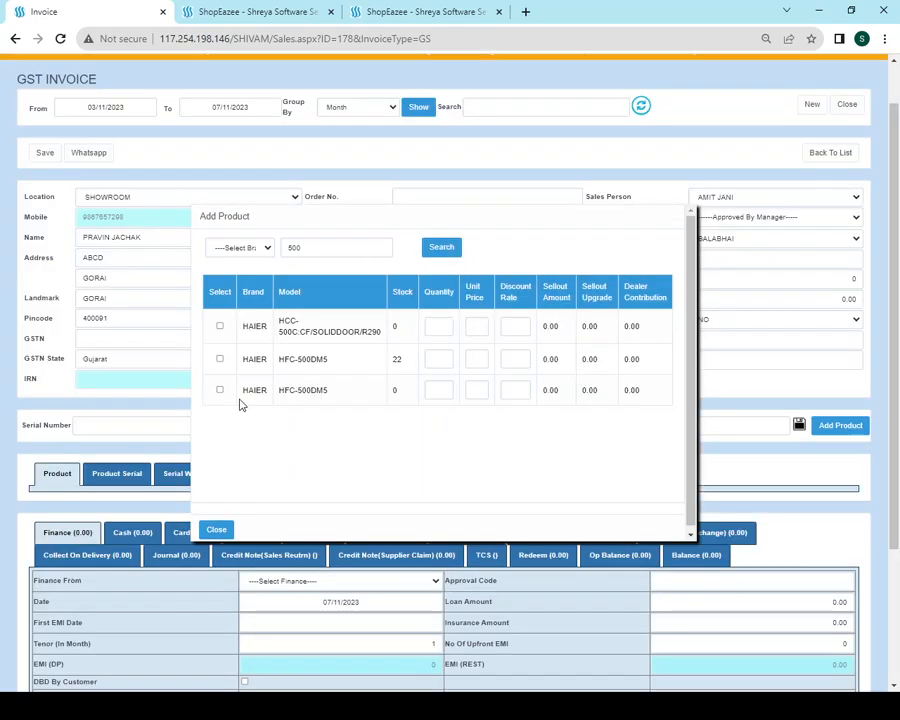
{"action": "left_click", "coordinate": [438, 358]}
{"action": "type", "text": "1"}
{"action": "left_click", "coordinate": [478, 360]}
{"action": "type", "text": "35"}
{"action": "left_click", "coordinate": [220, 358]}
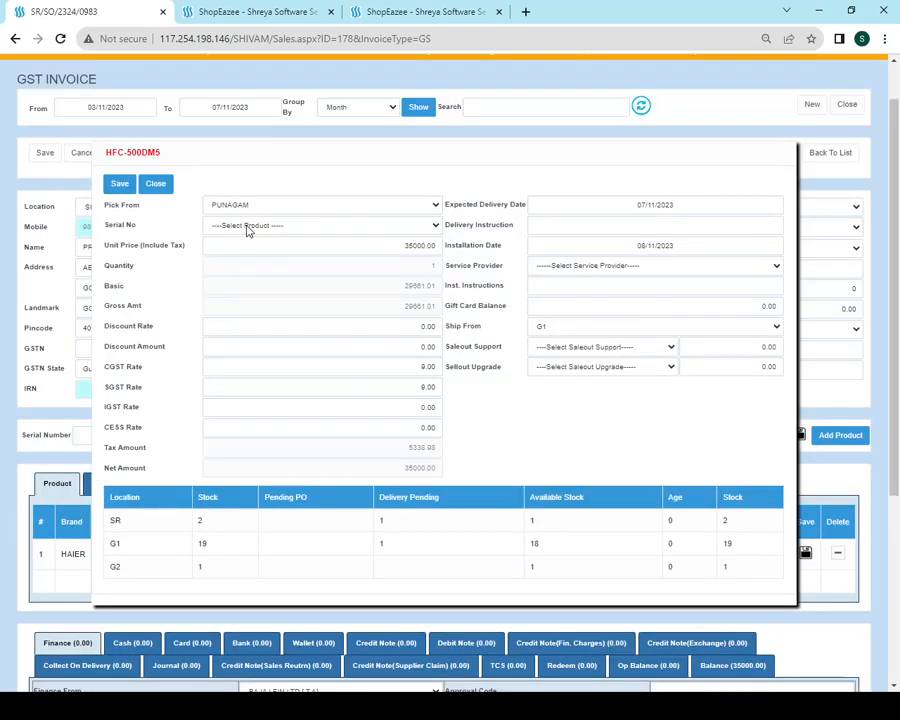
{"action": "left_click", "coordinate": [246, 254]}
{"action": "left_click", "coordinate": [117, 187]}
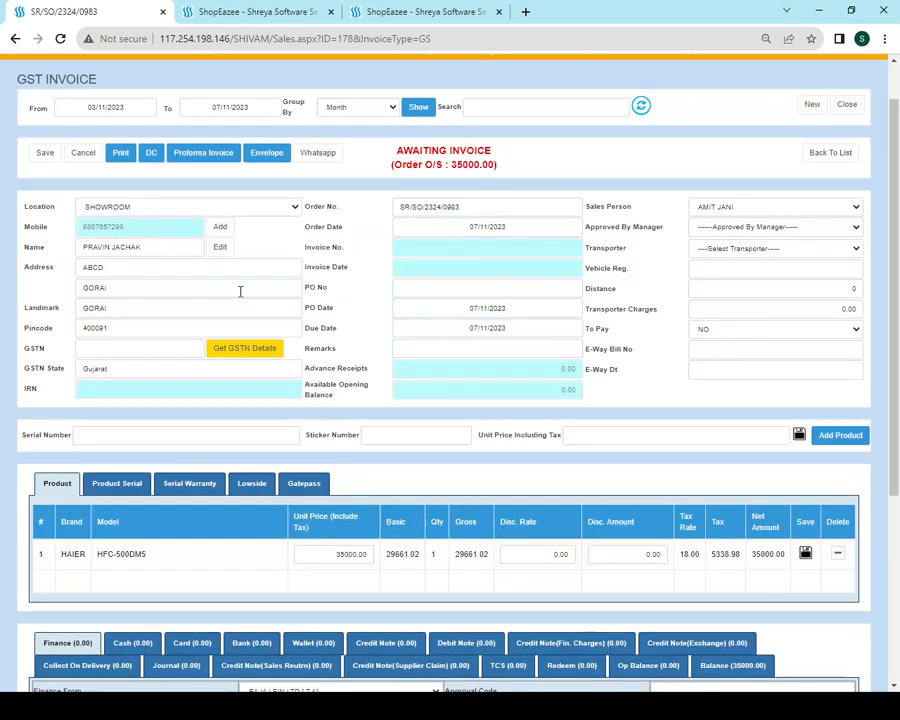
Authorise a 35000.00 cash receipt against the order using the CASH account
{"action": "scroll", "coordinate": [438, 400], "scroll_direction": "down", "scroll_amount": 3}
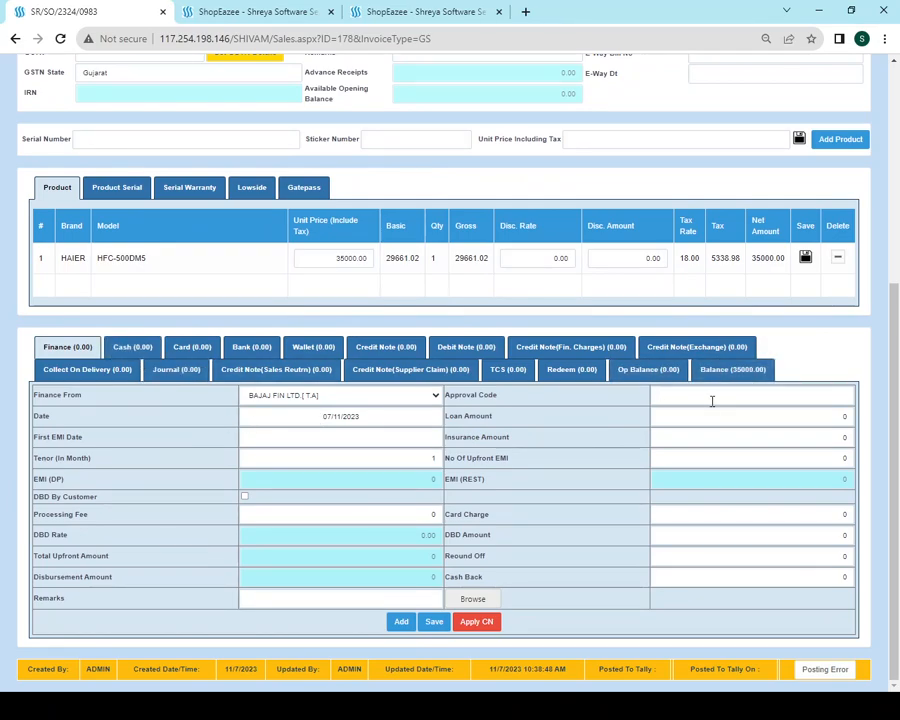
{"action": "left_click", "coordinate": [133, 347]}
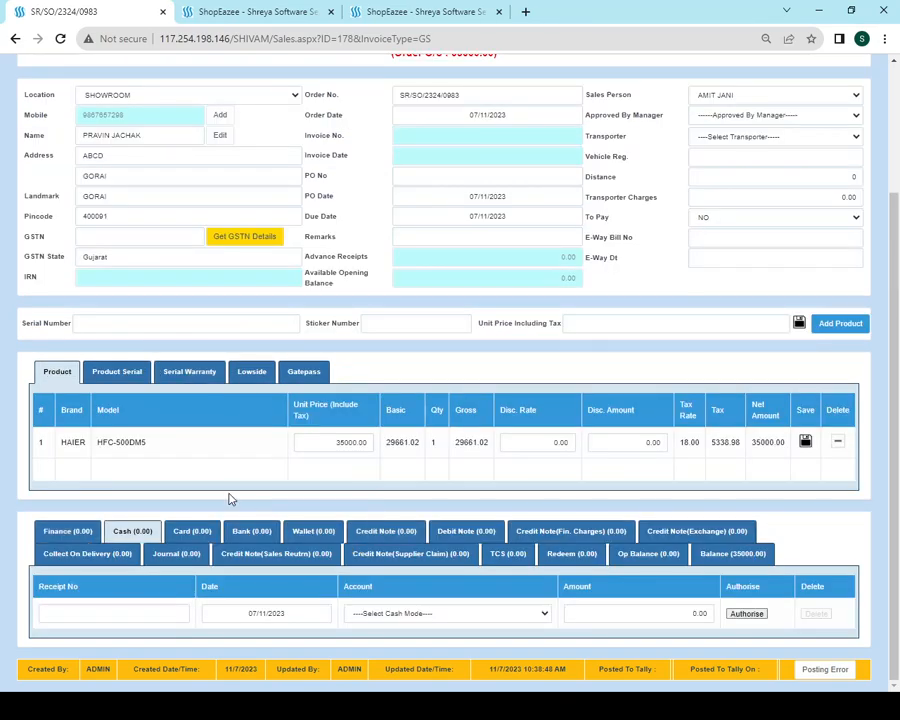
{"action": "left_click", "coordinate": [396, 617]}
{"action": "left_click", "coordinate": [418, 642]}
{"action": "left_click", "coordinate": [649, 617]}
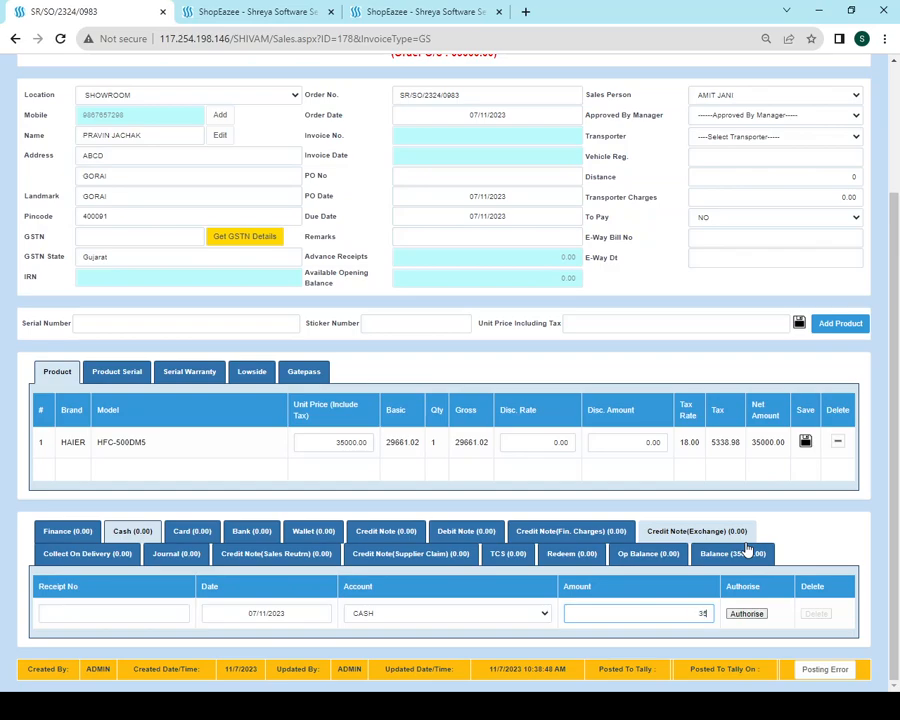
{"action": "left_click", "coordinate": [746, 613]}
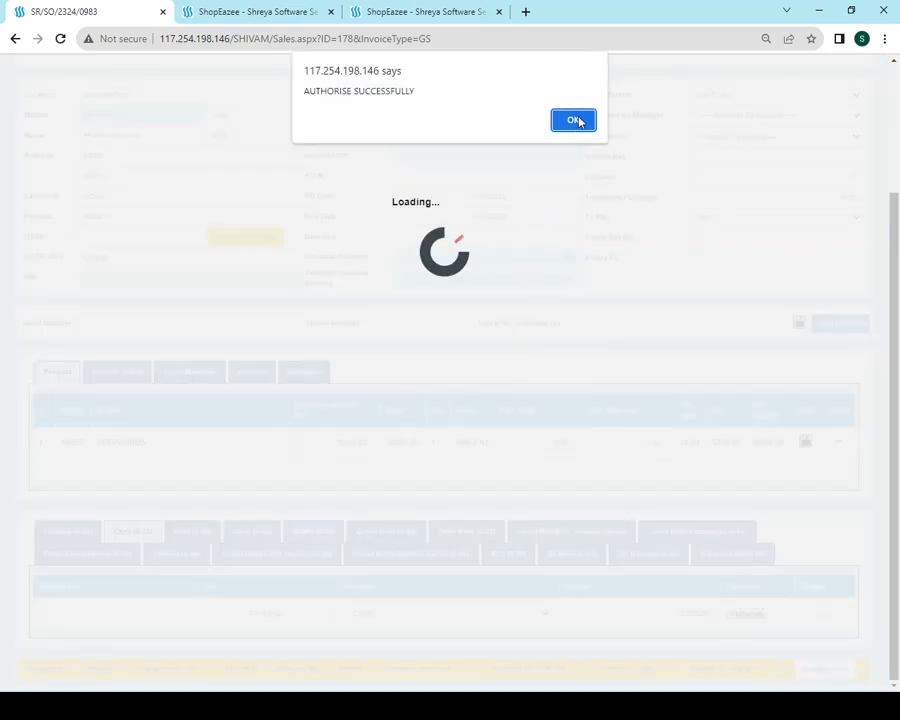
{"action": "left_click", "coordinate": [572, 118]}
Request invoice creation for the order
{"action": "scroll", "coordinate": [360, 315], "scroll_direction": "up", "scroll_amount": 3}
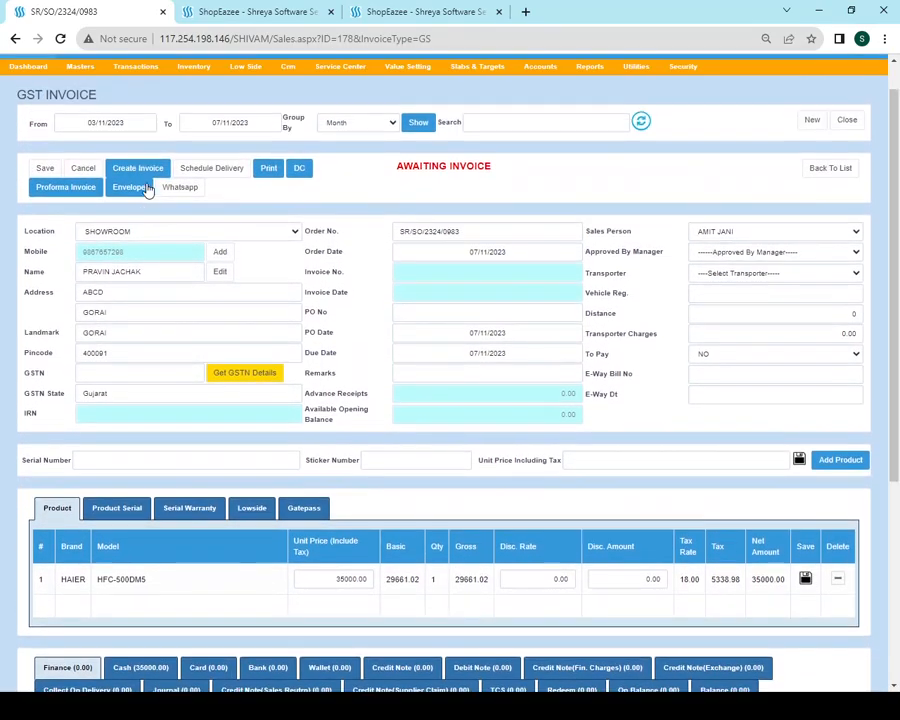
{"action": "scroll", "coordinate": [148, 190], "scroll_direction": "up", "scroll_amount": 1}
{"action": "left_click", "coordinate": [131, 207]}
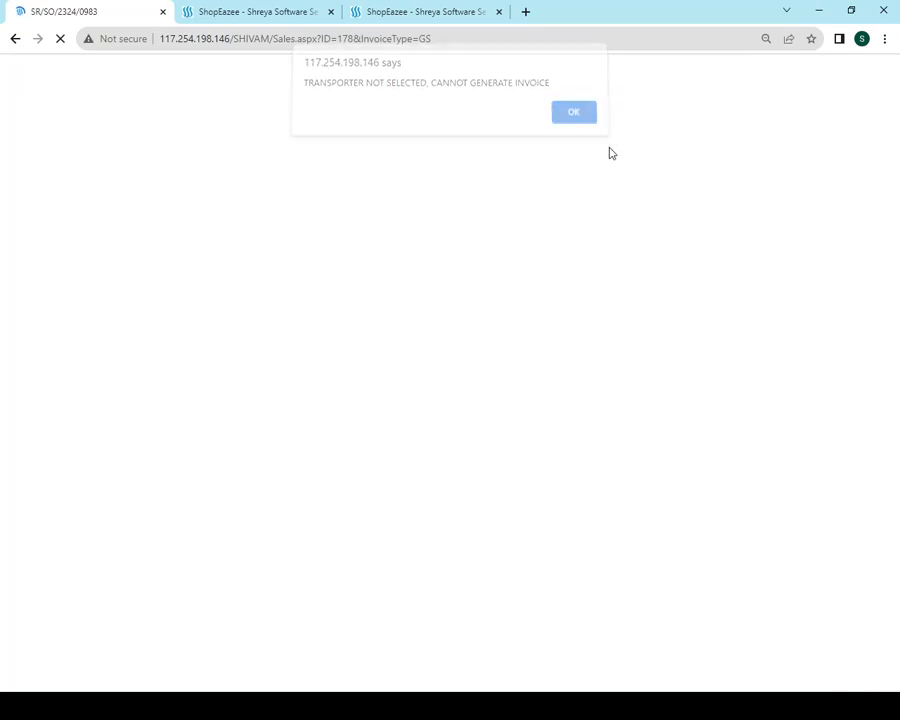
Select a transporter and save the order, confirming the authorise and print prompts to invoice it
{"action": "key", "text": "Return"}
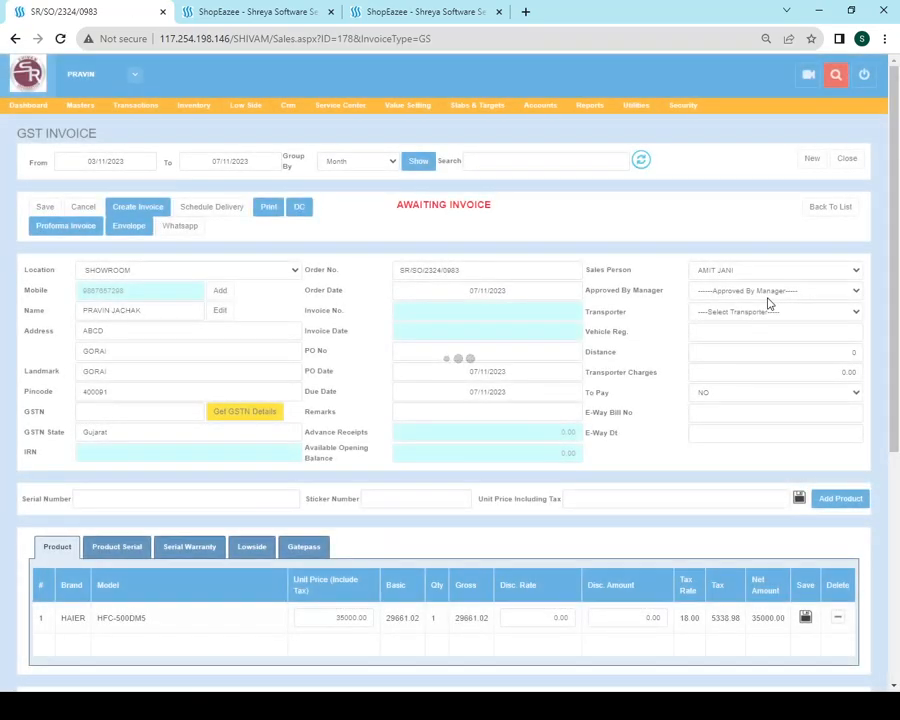
{"action": "left_click", "coordinate": [733, 312]}
{"action": "left_click", "coordinate": [724, 336]}
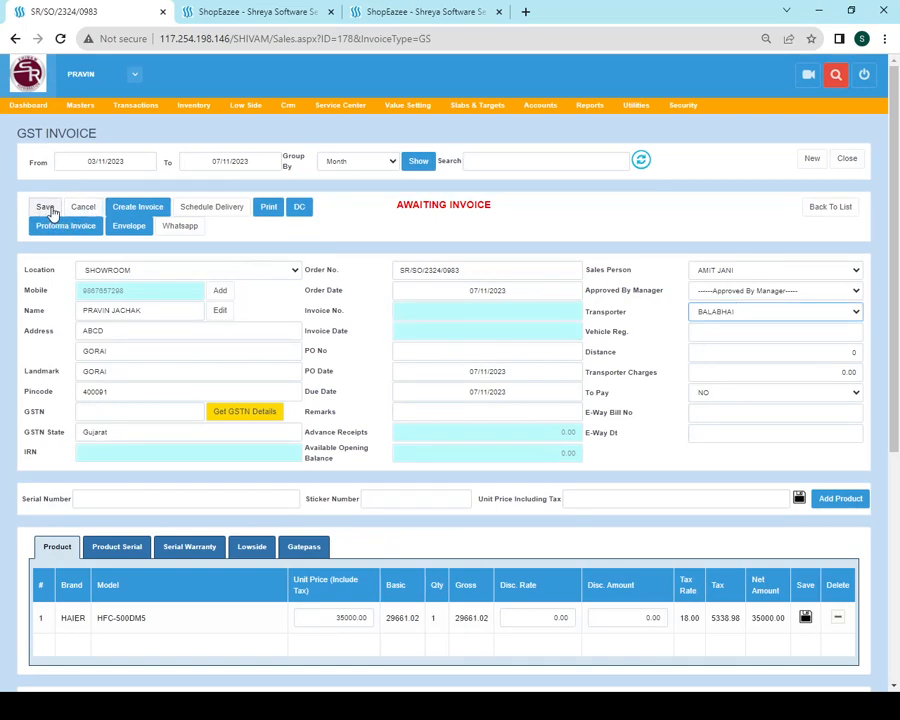
{"action": "left_click", "coordinate": [44, 208]}
{"action": "left_click", "coordinate": [516, 118]}
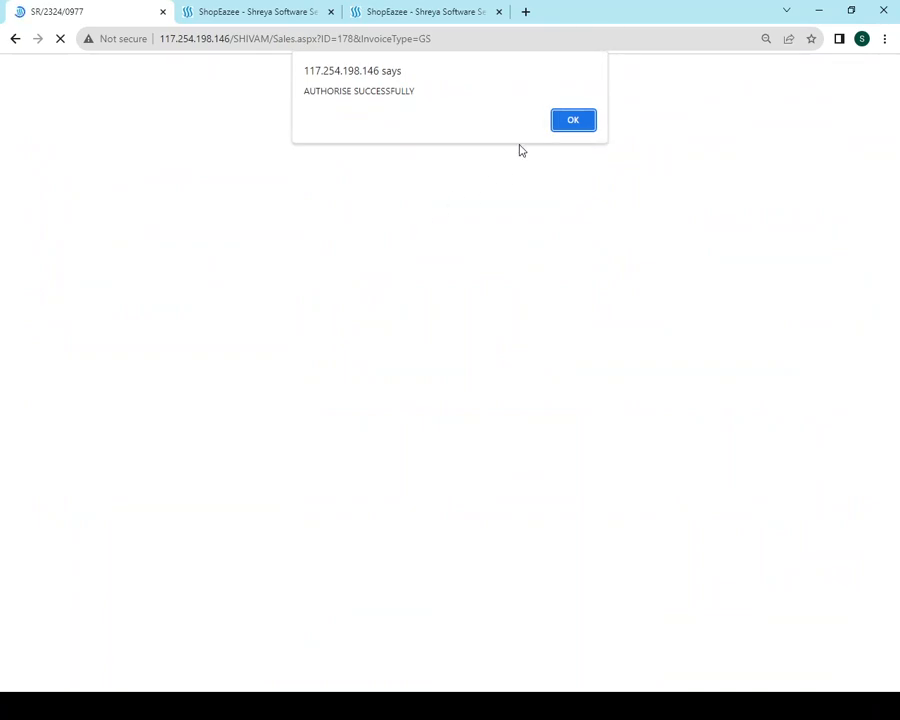
{"action": "left_click", "coordinate": [574, 122]}
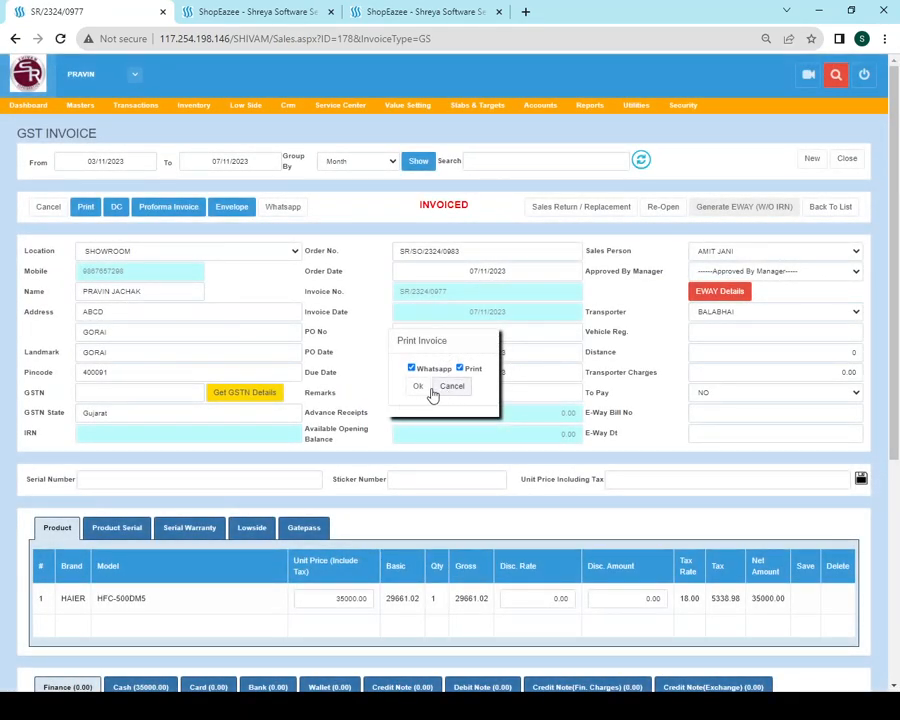
{"action": "left_click", "coordinate": [418, 388]}
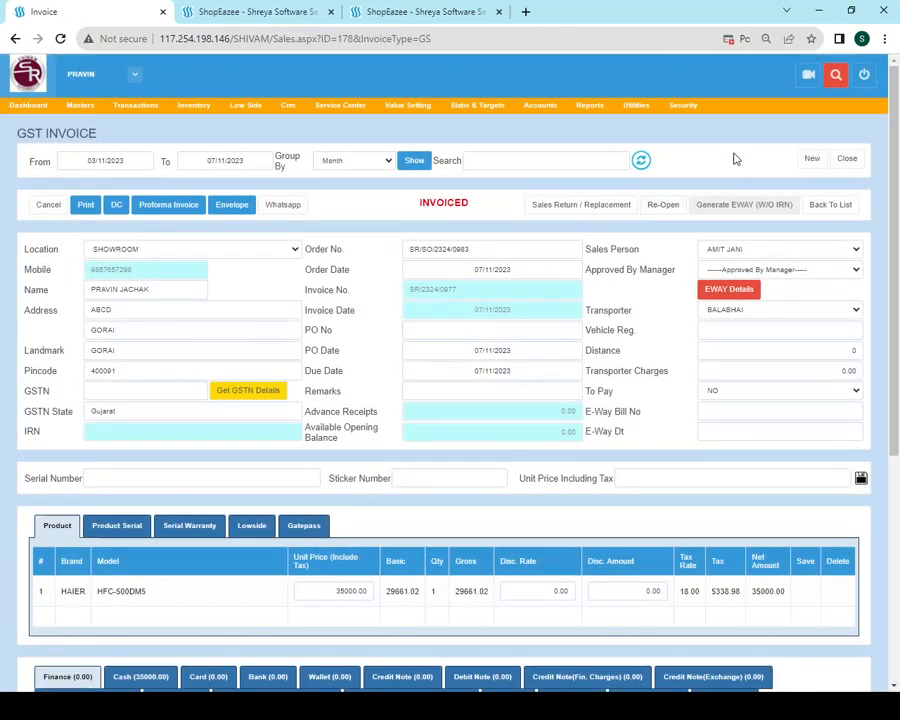
Allow the blocked pop-up and open the printable 35,000.00 tax invoice
{"action": "left_click", "coordinate": [735, 43]}
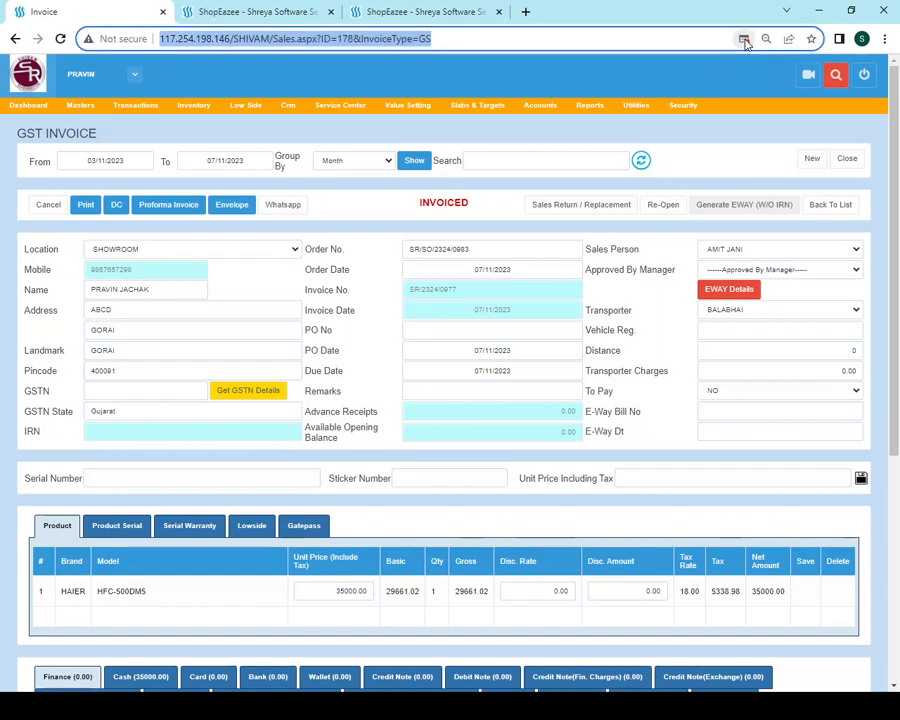
{"action": "left_click", "coordinate": [744, 41]}
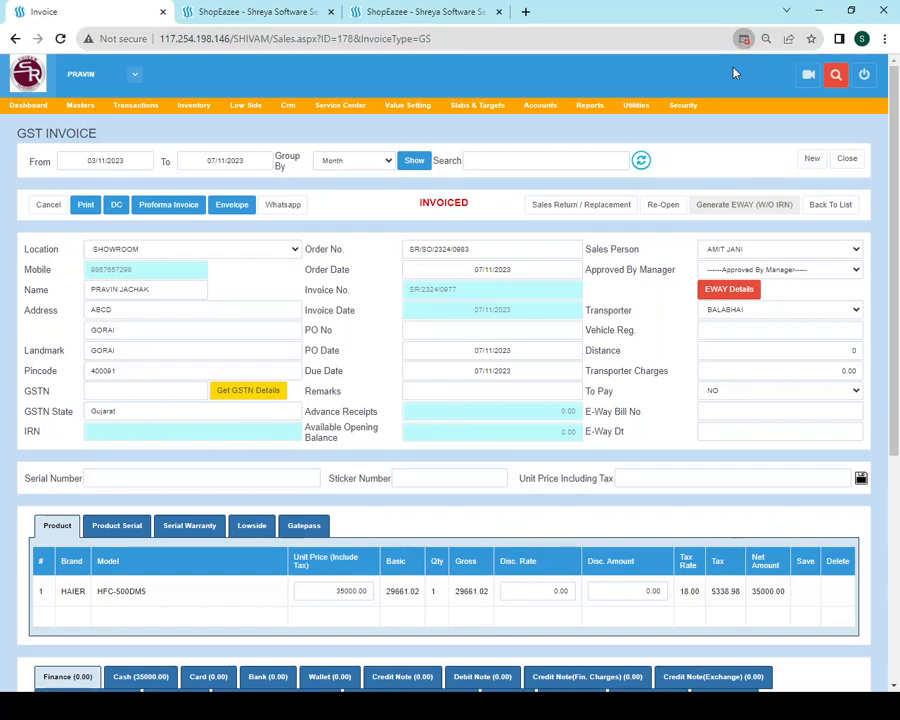
{"action": "left_click", "coordinate": [779, 170]}
{"action": "left_click", "coordinate": [87, 208]}
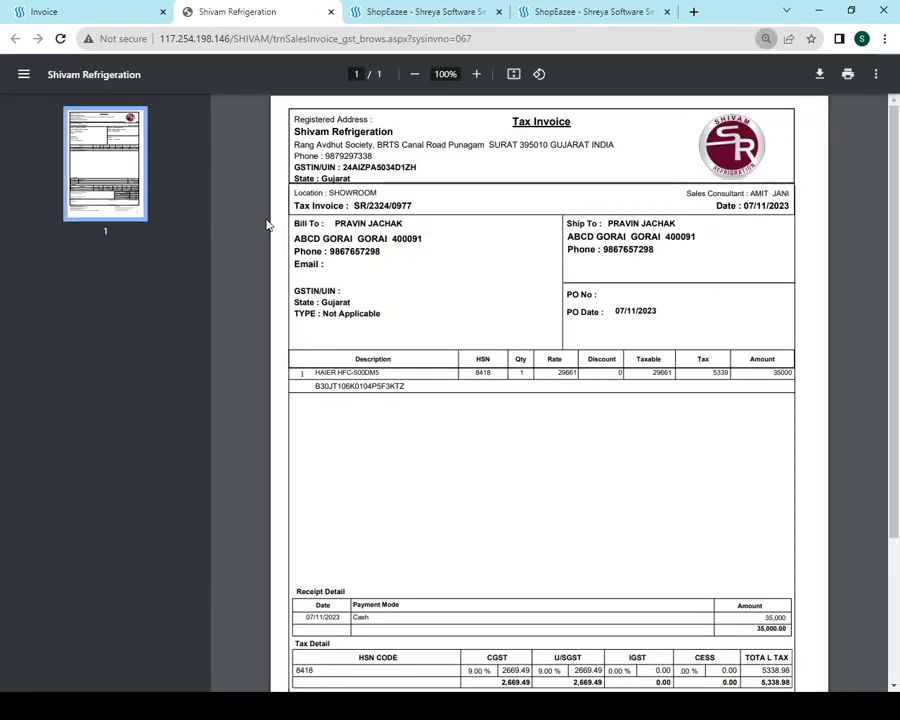
{"action": "scroll", "coordinate": [620, 371], "scroll_direction": "down", "scroll_amount": 3}
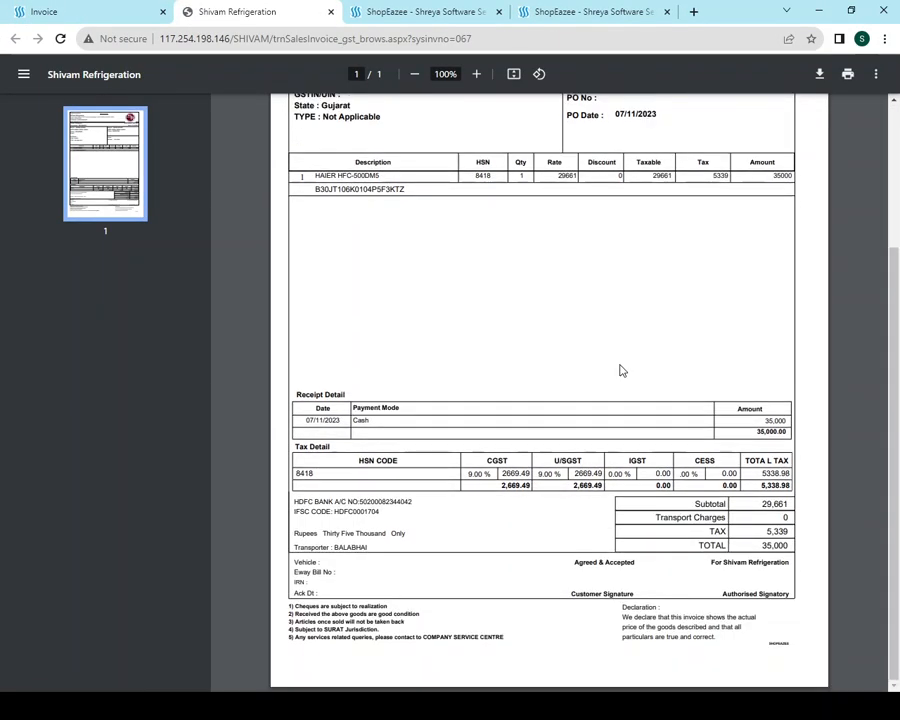
{"action": "scroll", "coordinate": [620, 371], "scroll_direction": "up", "scroll_amount": 3}
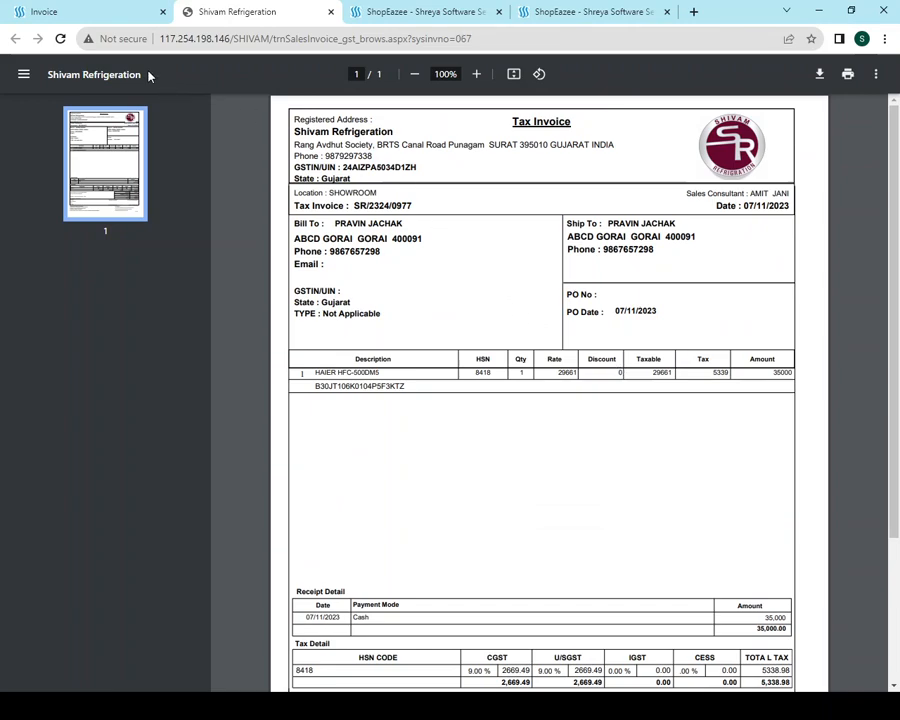
Return to the GST invoice page, leaving the location set to SHOWROOM
{"action": "left_click", "coordinate": [86, 13]}
{"action": "left_click", "coordinate": [216, 15]}
{"action": "left_click", "coordinate": [100, 14]}
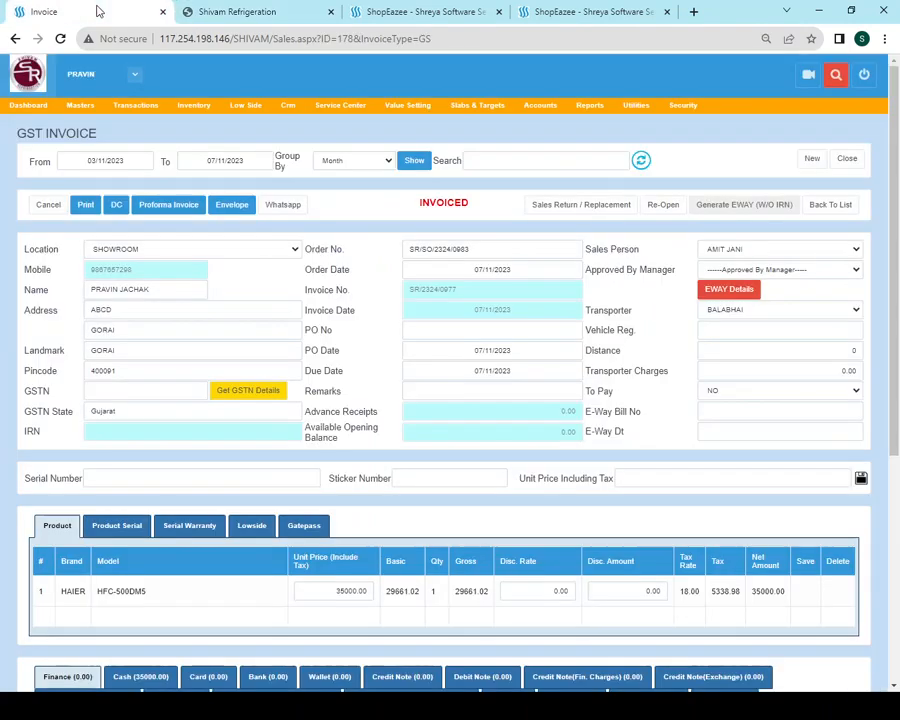
{"action": "left_click", "coordinate": [111, 267]}
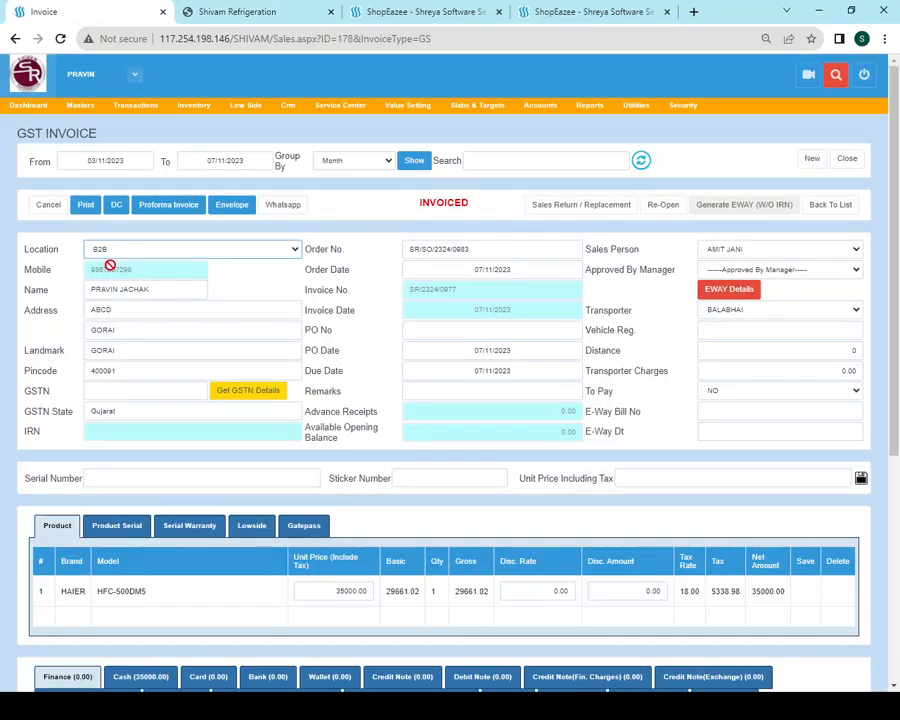
{"action": "left_click", "coordinate": [118, 252]}
{"action": "left_click", "coordinate": [118, 290]}
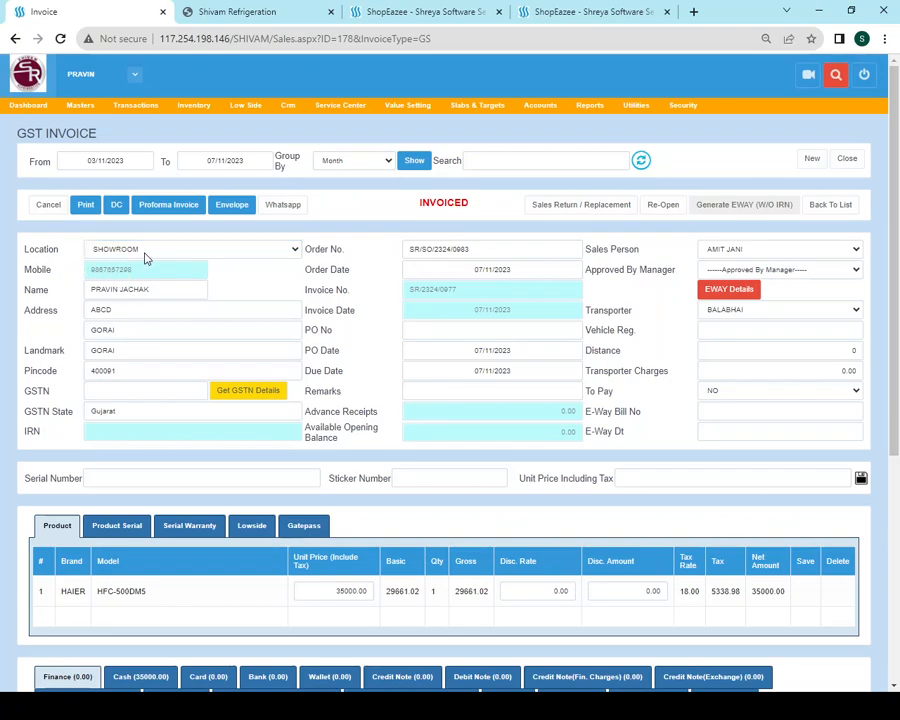
Sign in to the equipment company's ShopEazee in another tab and open Call Registration
{"action": "left_click", "coordinate": [413, 14]}
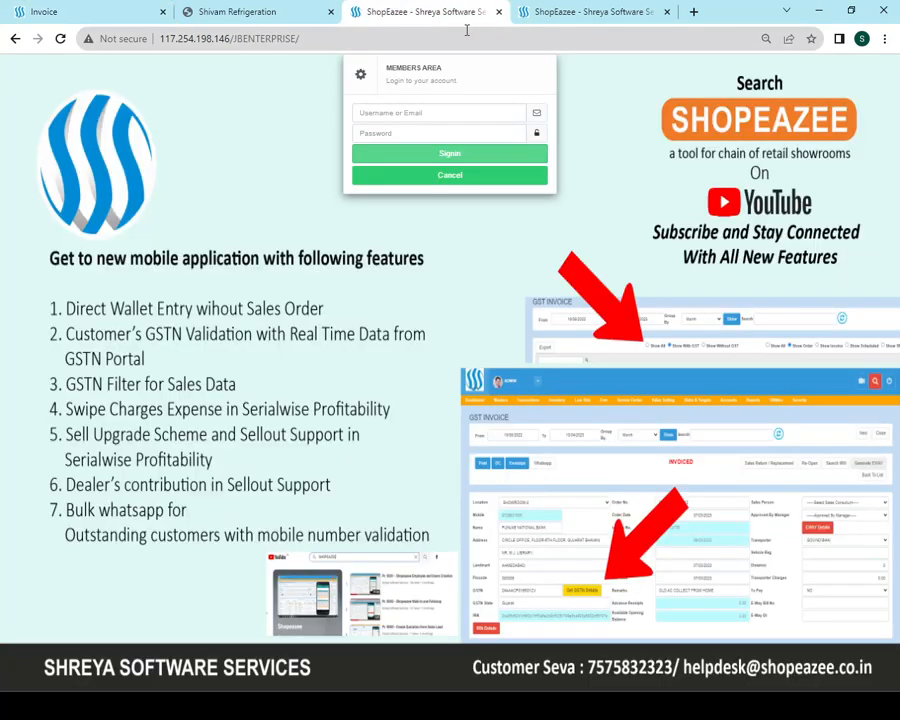
{"action": "left_click", "coordinate": [578, 16]}
{"action": "left_click", "coordinate": [412, 155]}
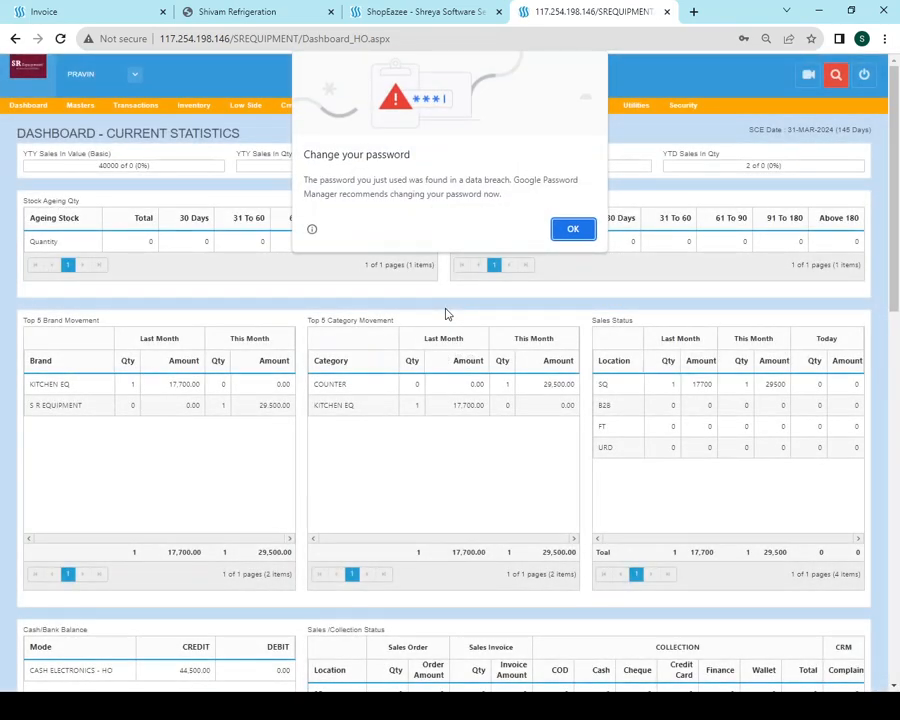
{"action": "left_click", "coordinate": [578, 226]}
{"action": "mouse_move", "coordinate": [350, 110]}
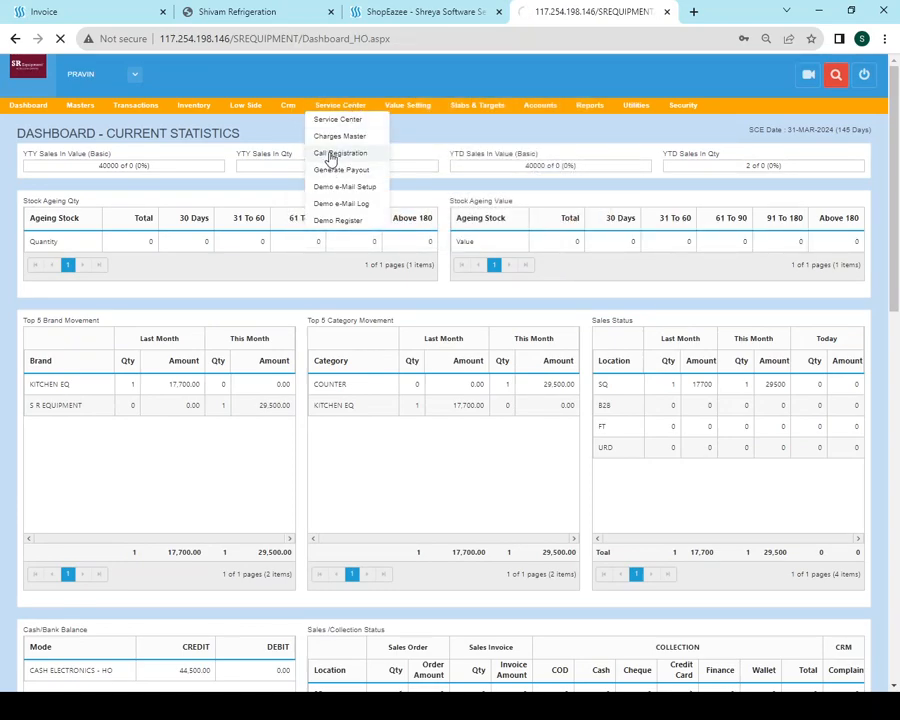
{"action": "left_click", "coordinate": [331, 155]}
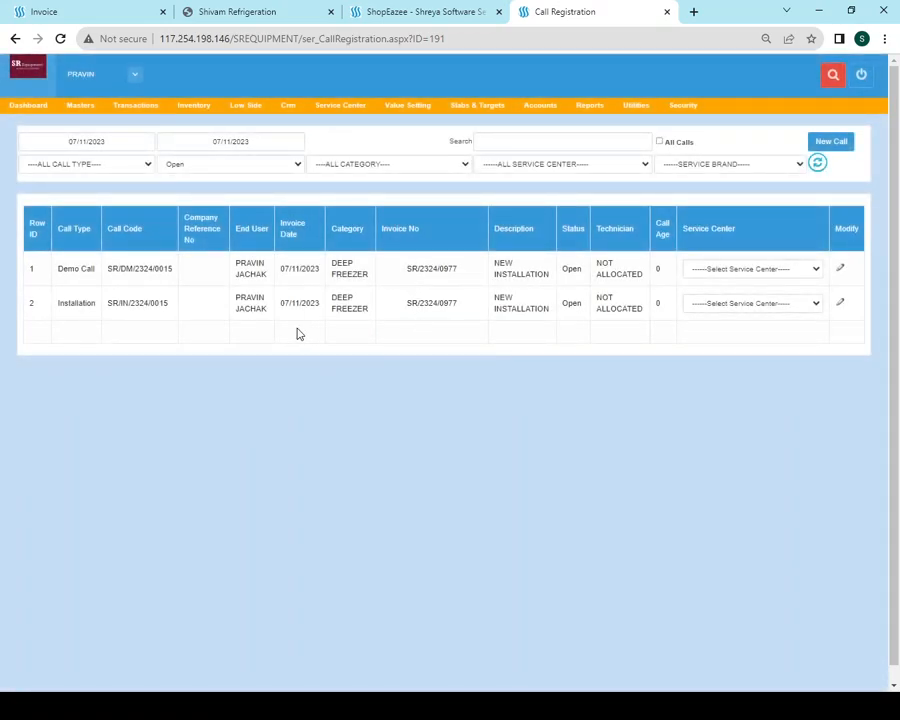
Review the call list and open the row 2 Installation call for editing
{"action": "left_click_drag", "start_coordinate": [238, 263], "coordinate": [266, 275]}
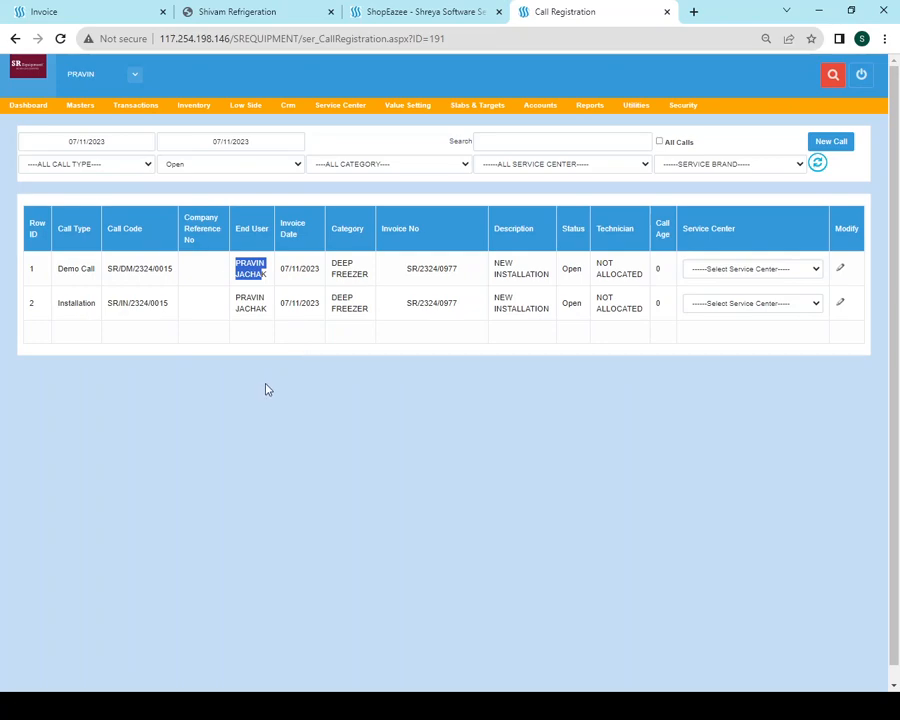
{"action": "left_click", "coordinate": [166, 385]}
{"action": "left_click_drag", "start_coordinate": [59, 269], "coordinate": [146, 303]}
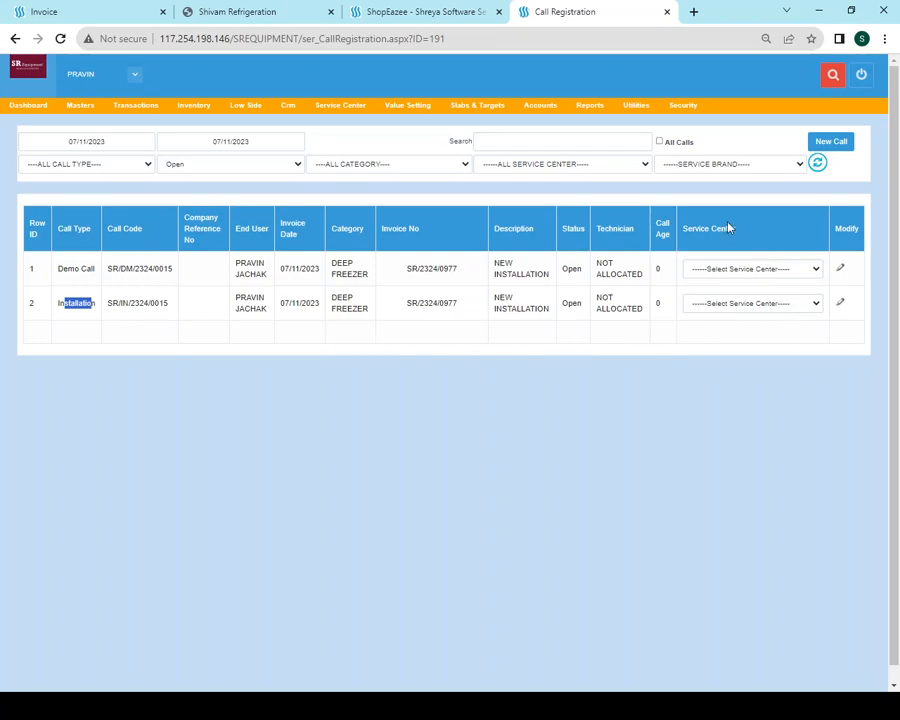
{"action": "left_click", "coordinate": [843, 305]}
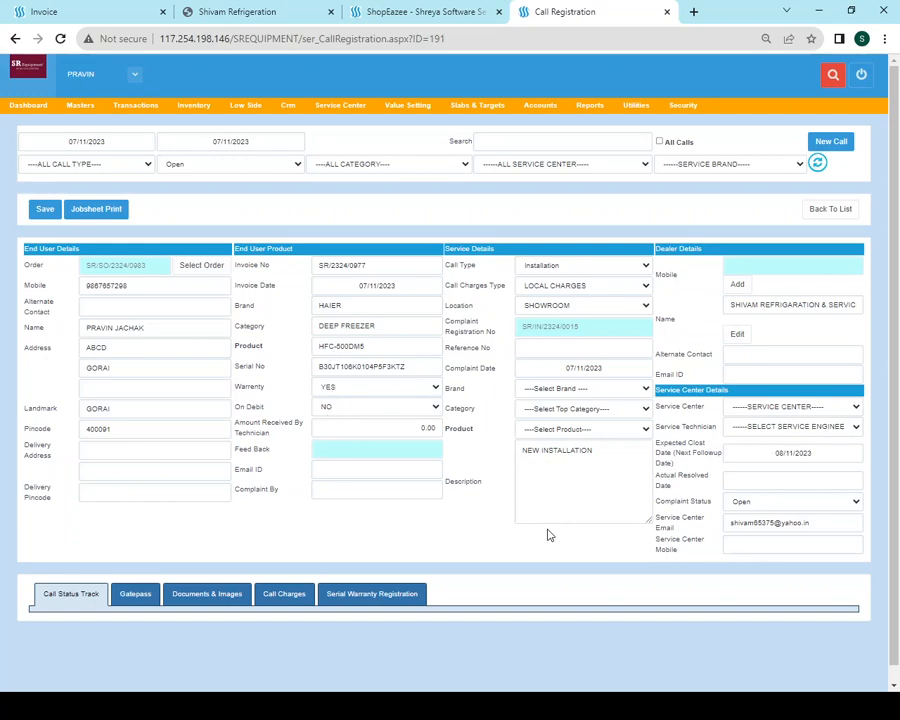
{"action": "triple_click", "coordinate": [840, 530]}
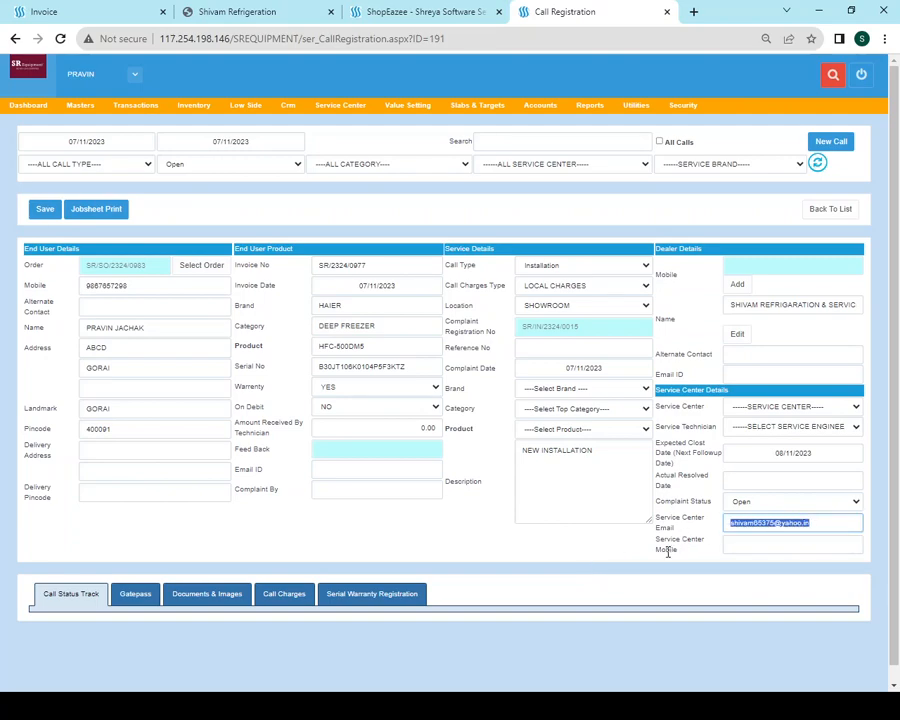
{"action": "left_click", "coordinate": [715, 548]}
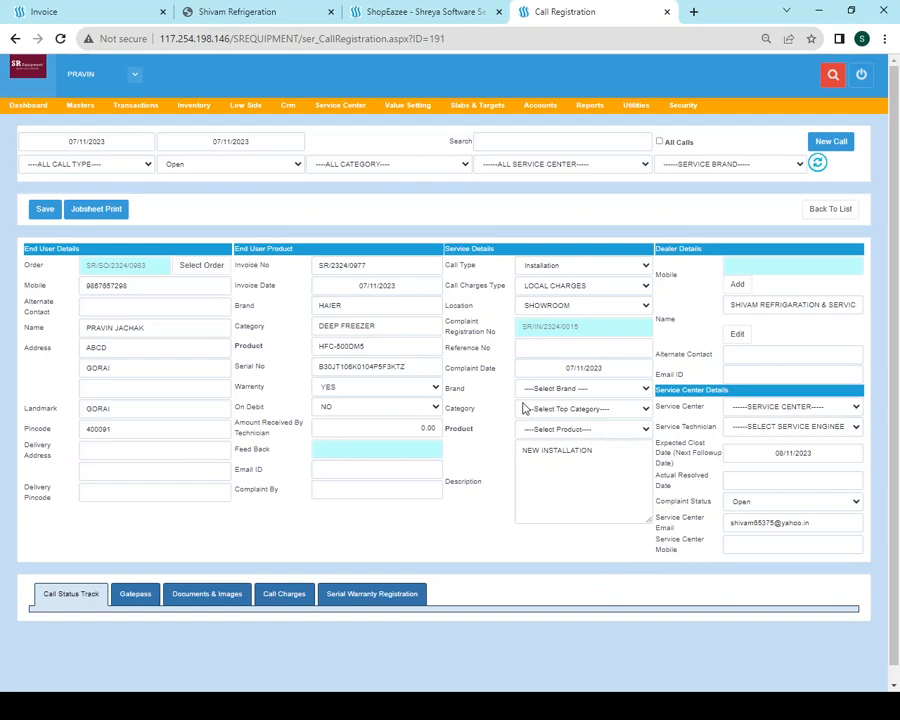
{"action": "left_click", "coordinate": [330, 305]}
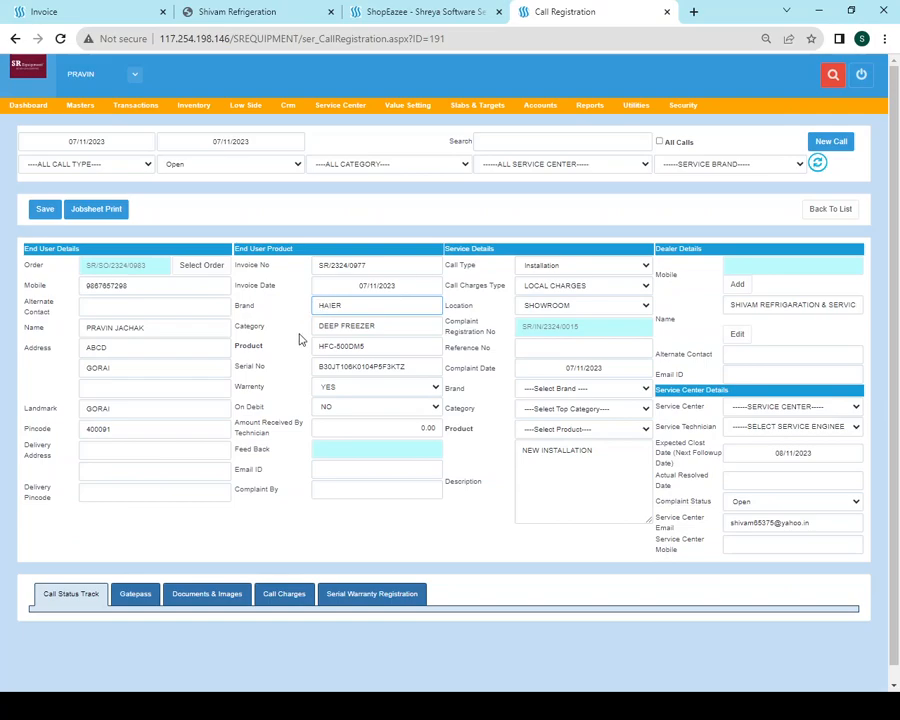
{"action": "left_click", "coordinate": [327, 329]}
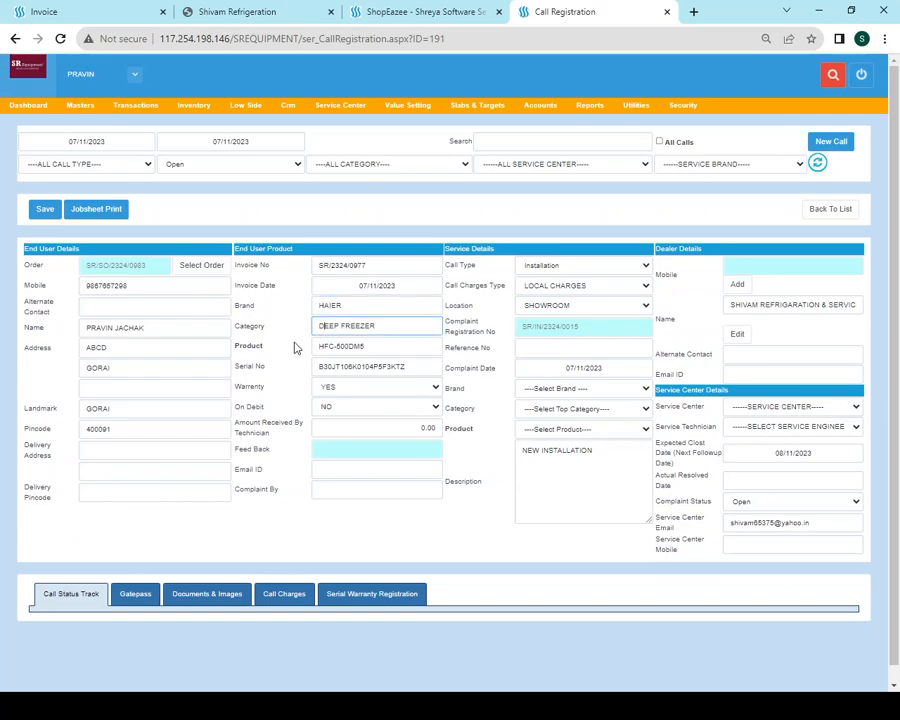
{"action": "scroll", "coordinate": [268, 350], "scroll_direction": "down", "scroll_amount": 1}
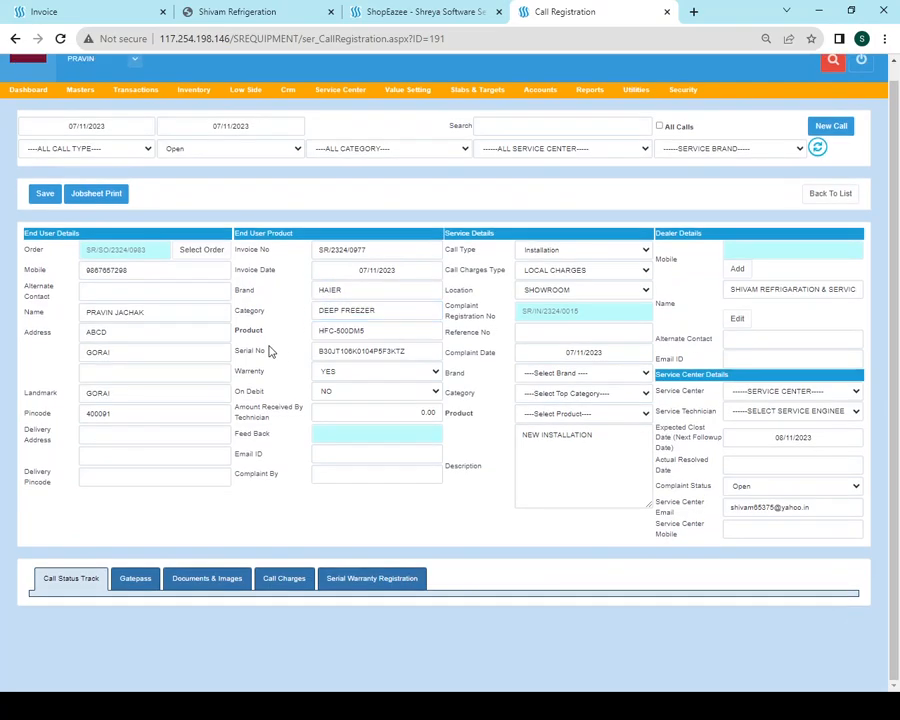
{"action": "left_click", "coordinate": [336, 289]}
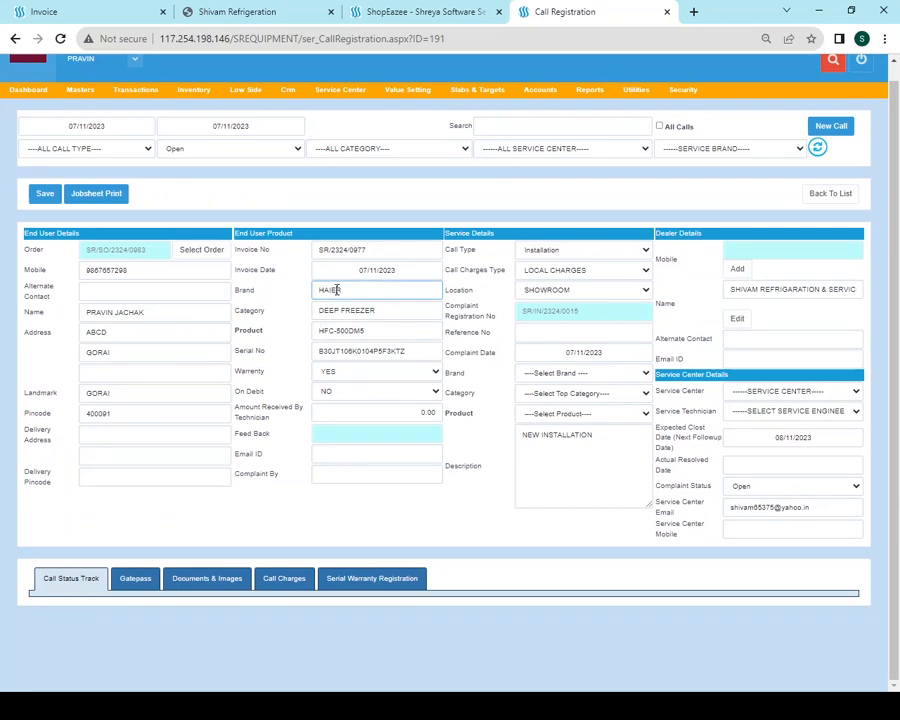
{"action": "left_click", "coordinate": [328, 314]}
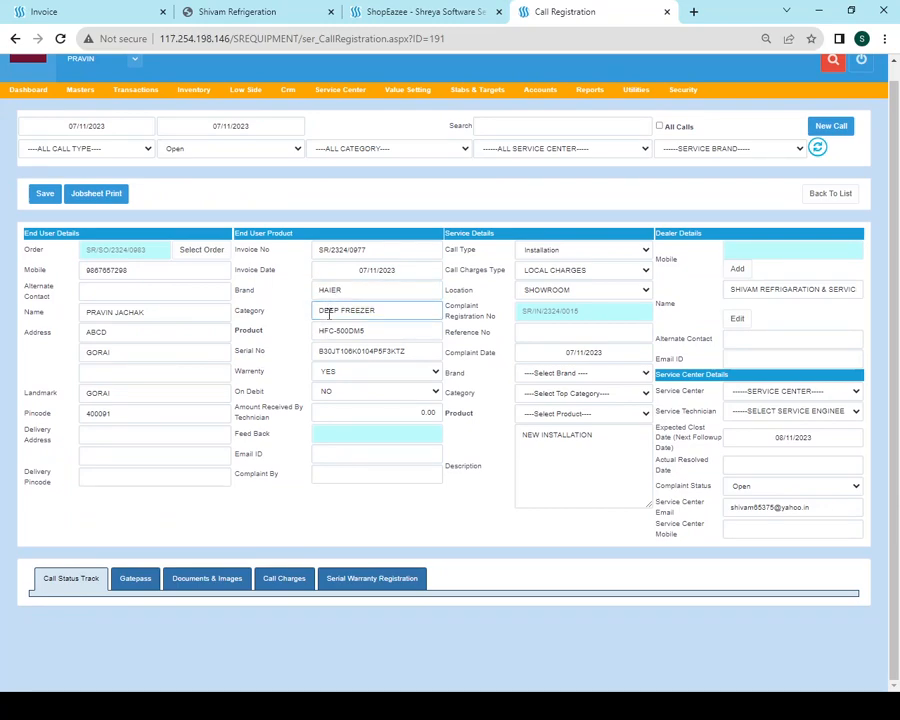
{"action": "left_click", "coordinate": [548, 256]}
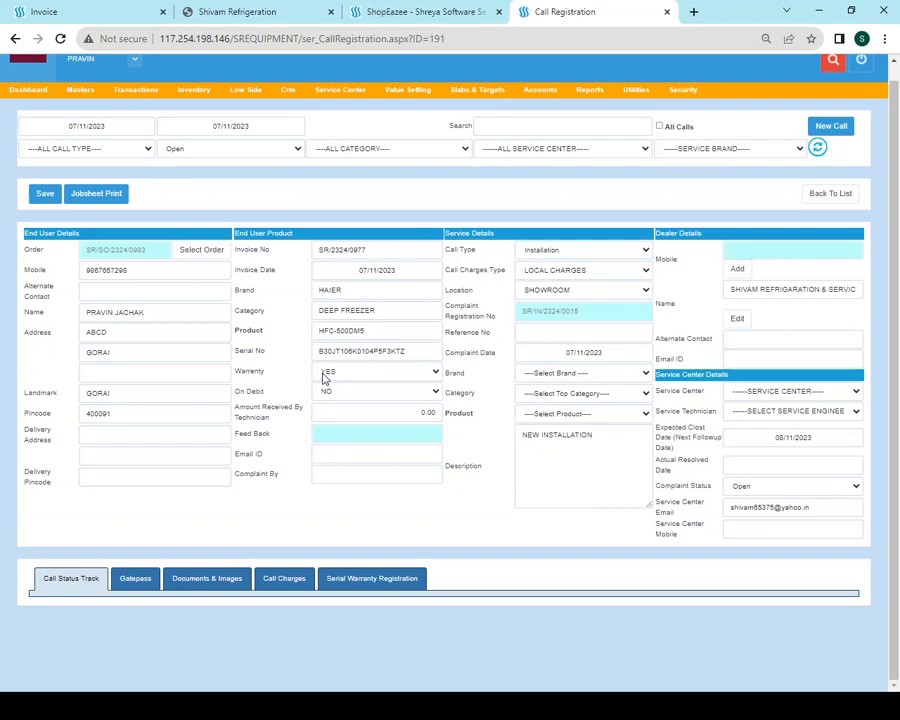
{"action": "scroll", "coordinate": [333, 376], "scroll_direction": "up", "scroll_amount": 1}
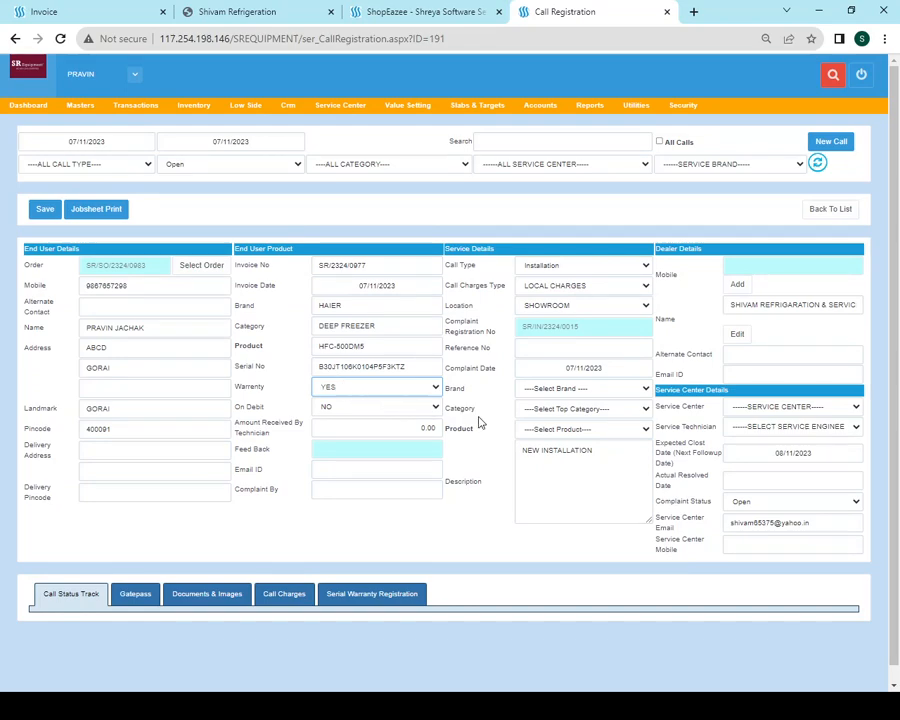
{"action": "left_click_drag", "start_coordinate": [828, 526], "coordinate": [698, 527]}
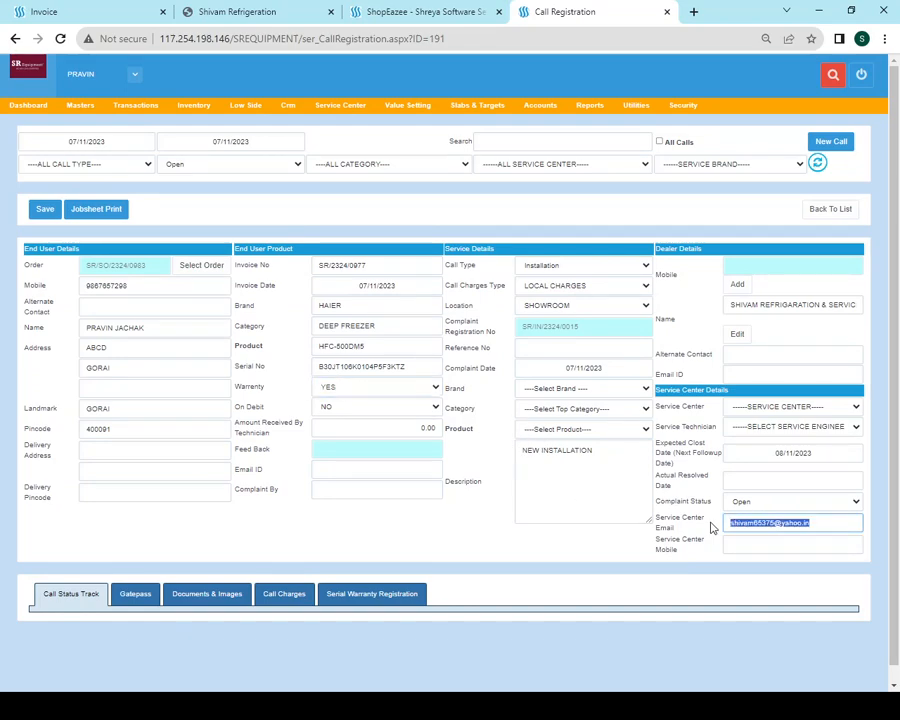
{"action": "left_click", "coordinate": [641, 549]}
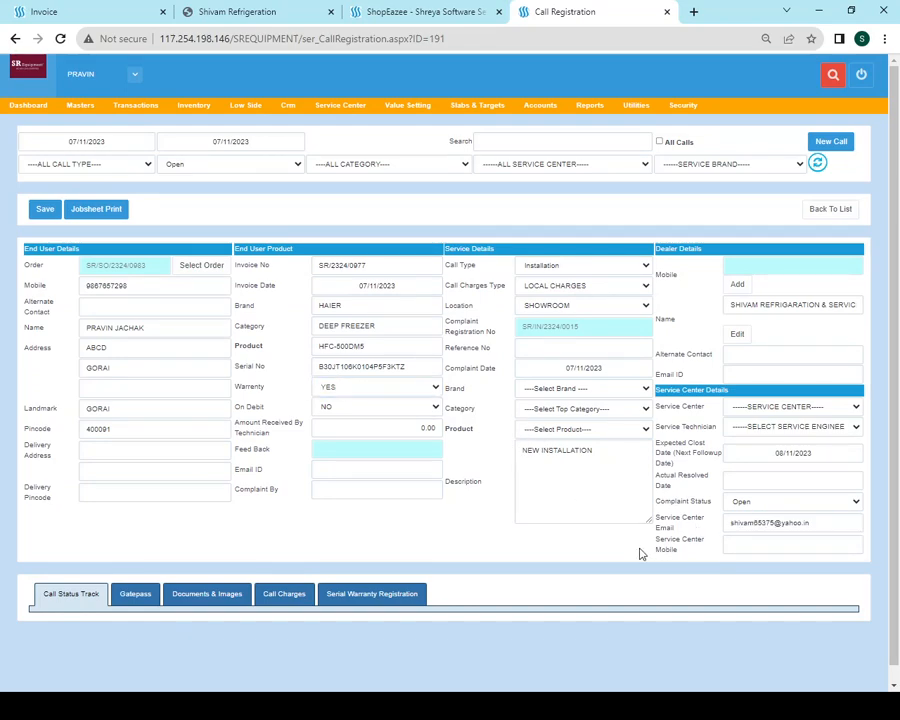
{"action": "left_click", "coordinate": [771, 545]}
{"action": "left_click_drag", "start_coordinate": [850, 530], "coordinate": [737, 522]}
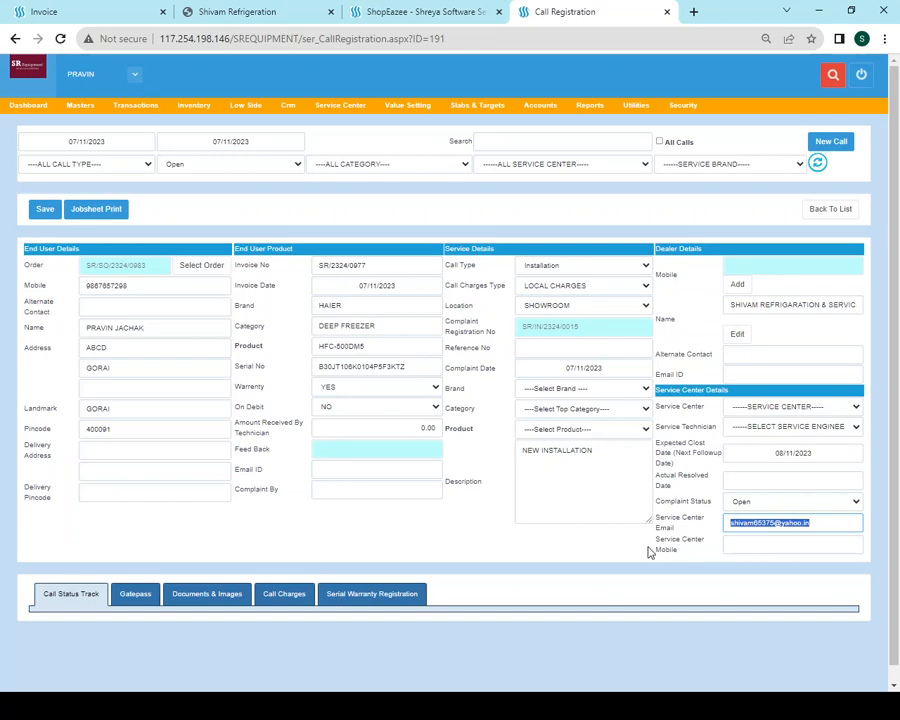
{"action": "left_click", "coordinate": [460, 553]}
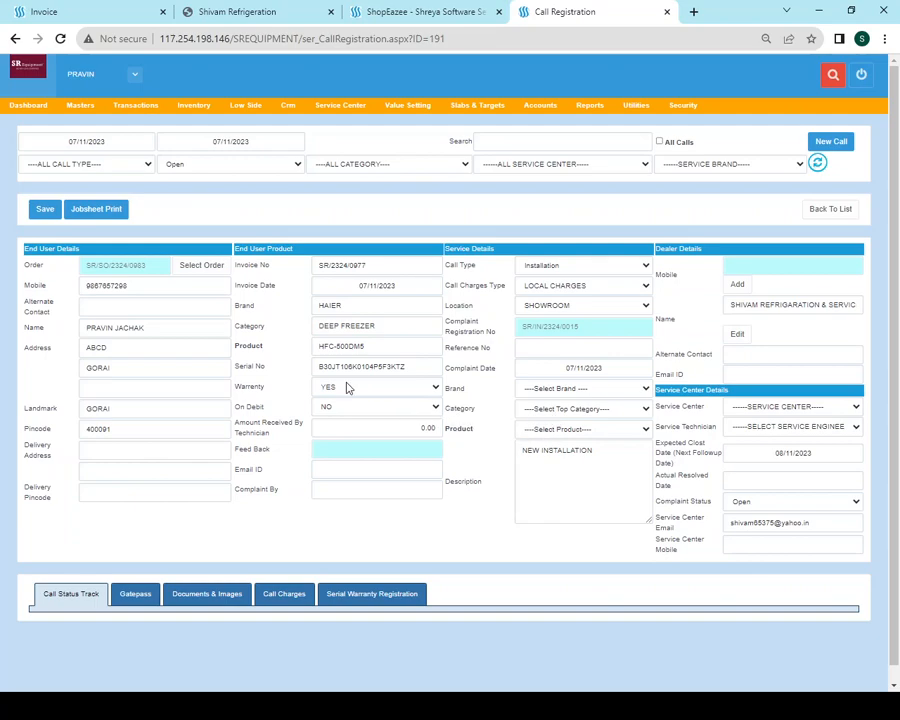
{"action": "left_click_drag", "start_coordinate": [400, 325], "coordinate": [289, 351]}
{"action": "left_click", "coordinate": [357, 347]}
{"action": "left_click", "coordinate": [263, 371]}
{"action": "left_click", "coordinate": [610, 471]}
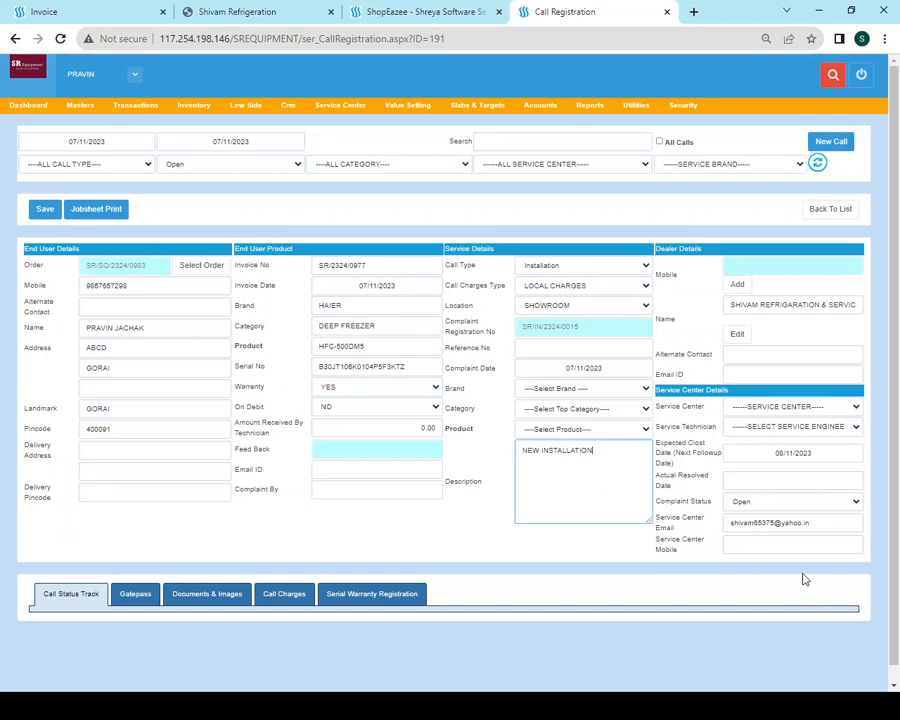
{"action": "left_click", "coordinate": [755, 509]}
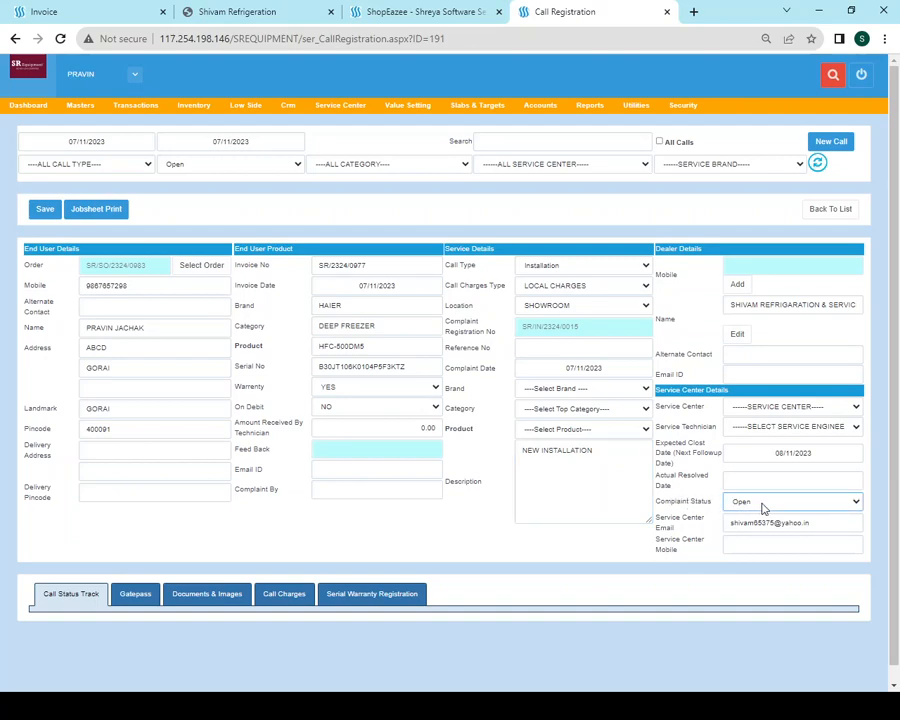
{"action": "key", "text": "Down"}
{"action": "key", "text": "Up"}
{"action": "left_click_drag", "start_coordinate": [860, 523], "coordinate": [710, 530]}
{"action": "left_click", "coordinate": [681, 528]}
Assign SR EQUIPMENTS SERVICE and a technician, checking the auto-filled service center e-mail and mobile
{"action": "left_click", "coordinate": [753, 463]}
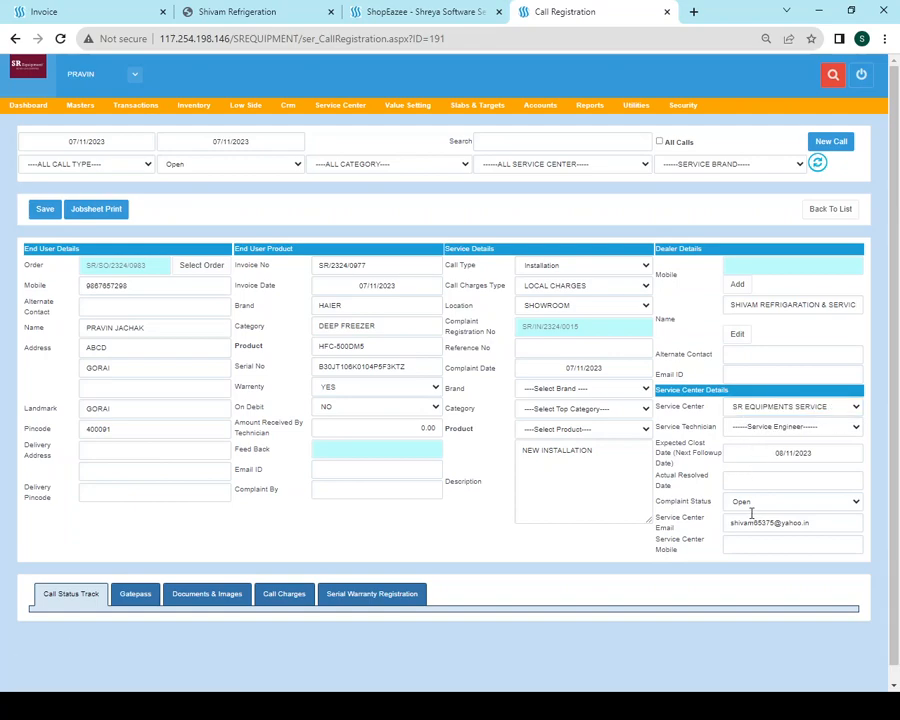
{"action": "left_click", "coordinate": [745, 427]}
{"action": "left_click", "coordinate": [754, 450]}
{"action": "left_click_drag", "start_coordinate": [815, 522], "coordinate": [696, 525]}
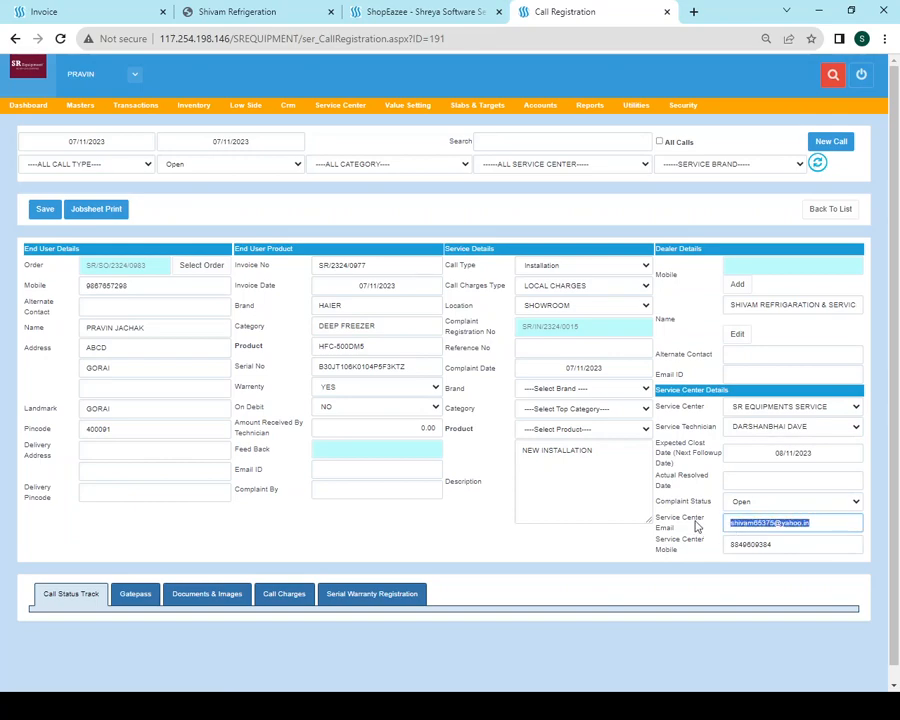
{"action": "left_click", "coordinate": [758, 430]}
{"action": "left_click", "coordinate": [755, 440]}
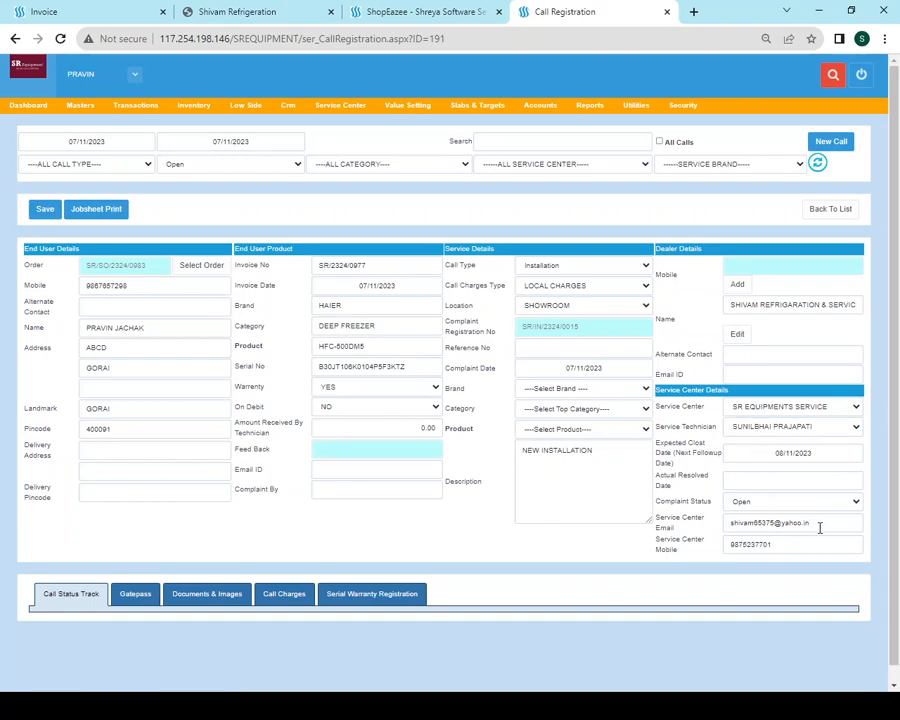
{"action": "left_click_drag", "start_coordinate": [816, 522], "coordinate": [702, 533]}
{"action": "left_click_drag", "start_coordinate": [788, 545], "coordinate": [655, 541]}
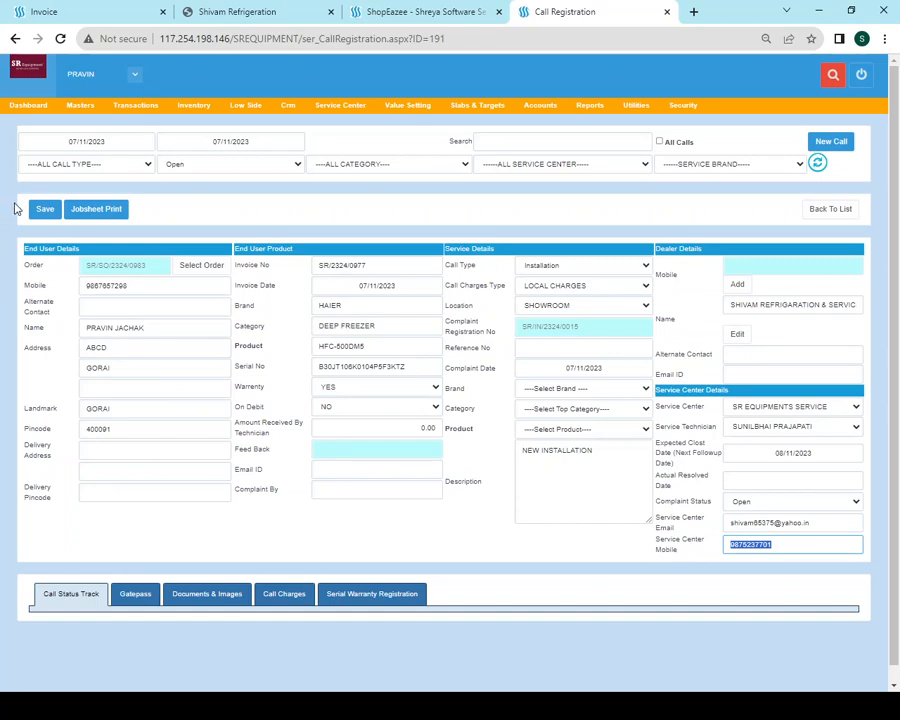
Save the call so its status becomes Allocated
{"action": "left_click", "coordinate": [45, 210]}
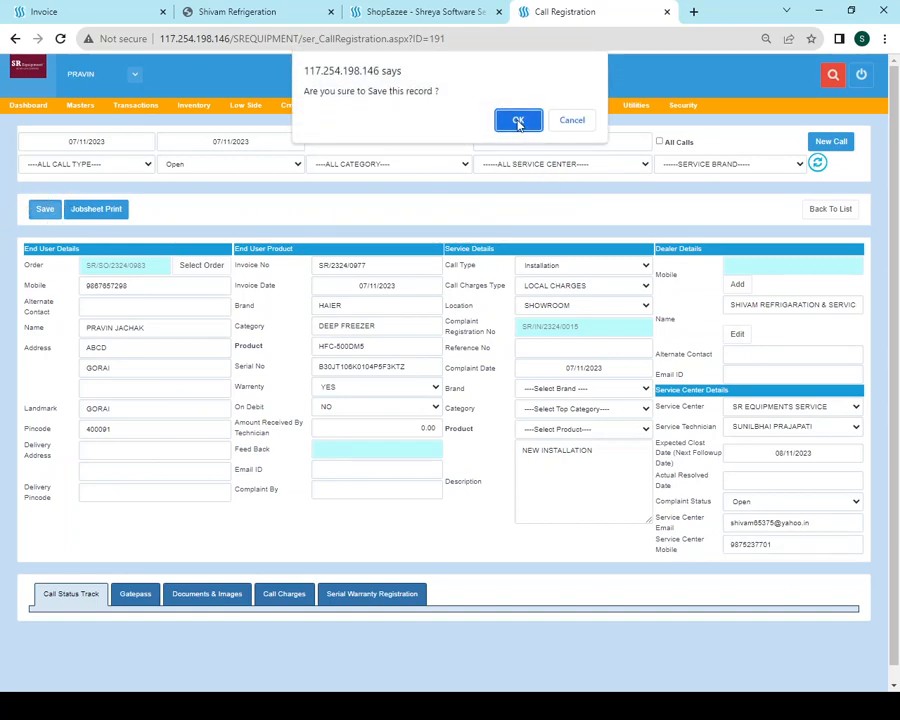
{"action": "left_click", "coordinate": [519, 121]}
{"action": "left_click", "coordinate": [571, 120]}
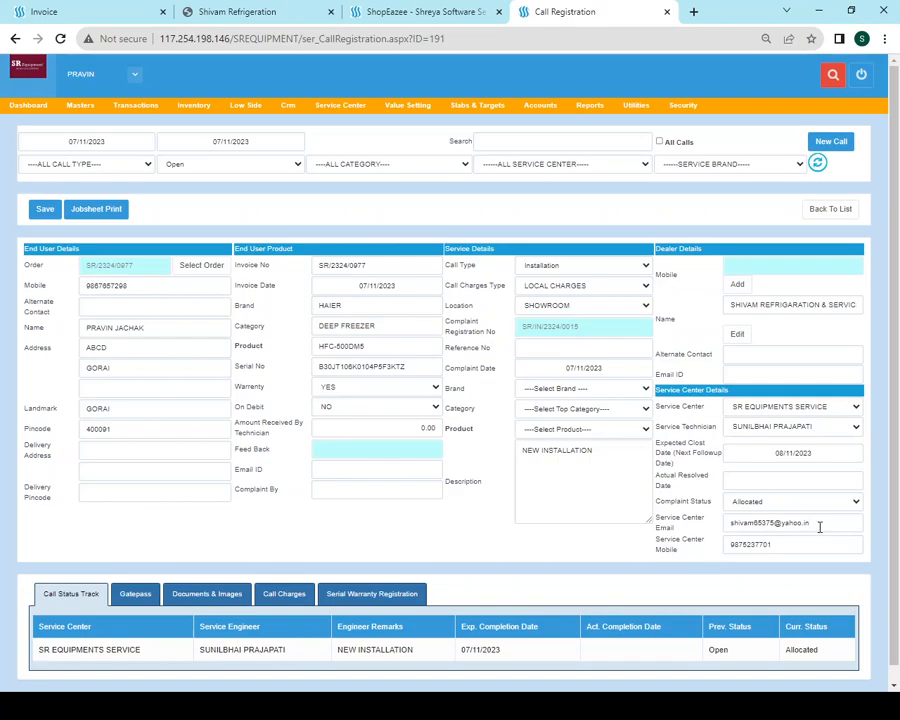
Inspect the auto-filled service center e-mail and mobile, then switch to the INVOICED GST invoice tab
{"action": "left_click_drag", "start_coordinate": [818, 523], "coordinate": [700, 532]}
{"action": "left_click_drag", "start_coordinate": [800, 545], "coordinate": [701, 549]}
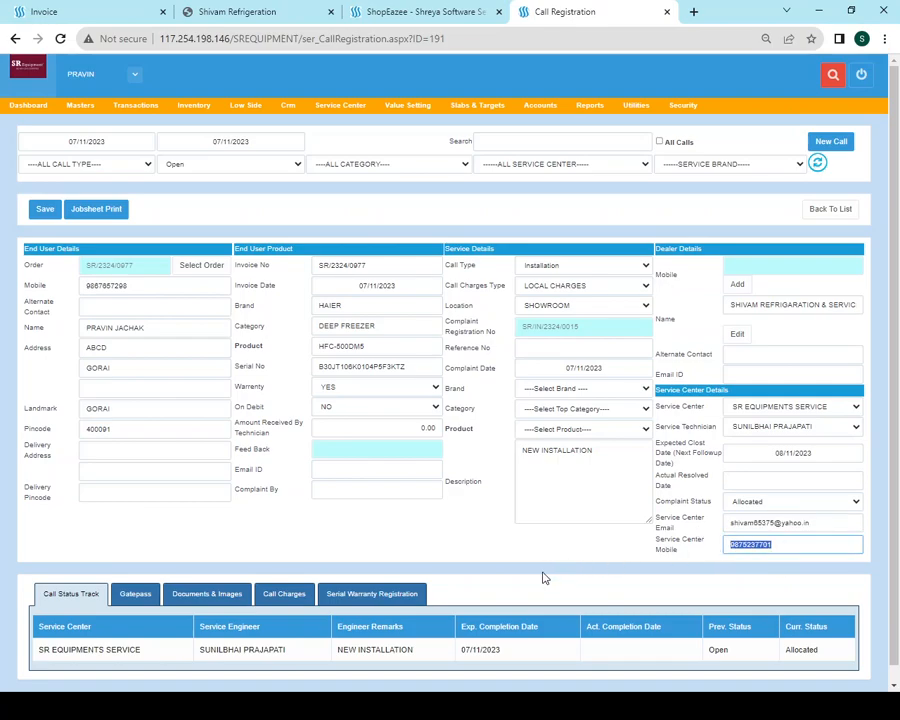
{"action": "left_click", "coordinate": [498, 554]}
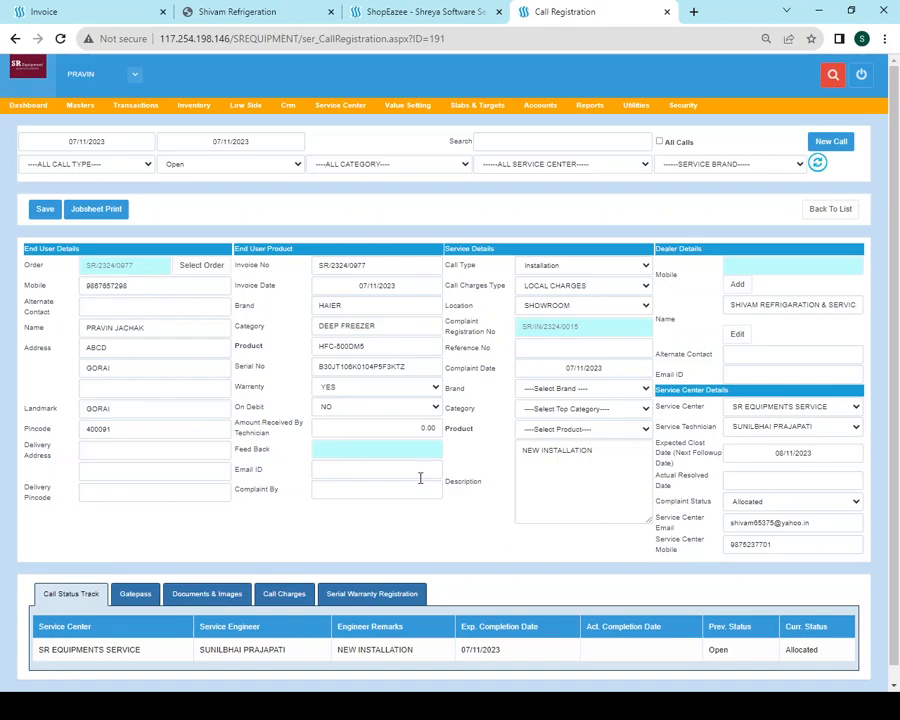
{"action": "left_click", "coordinate": [547, 500]}
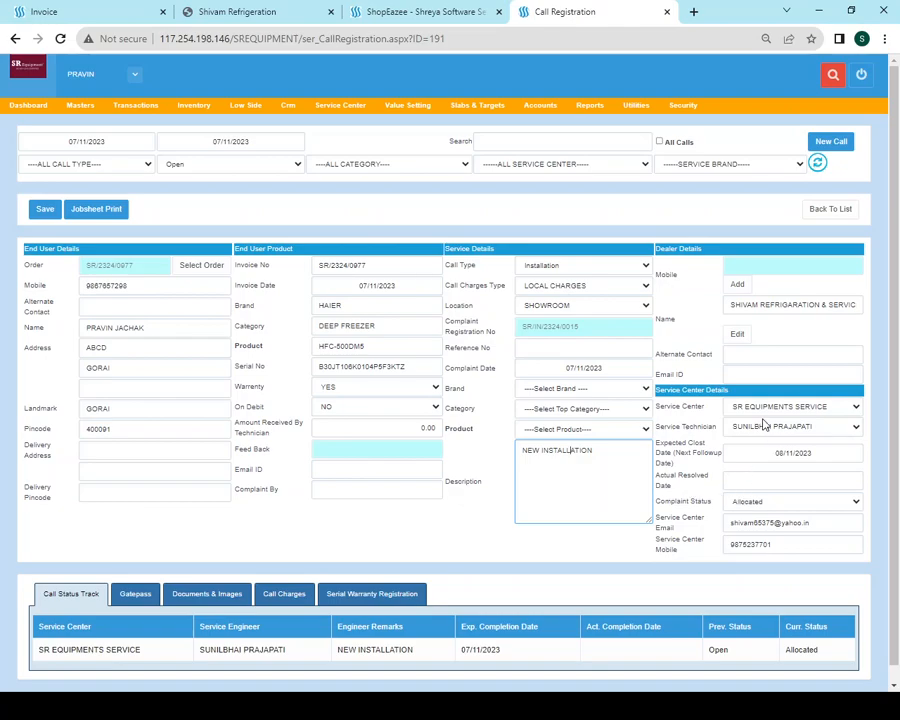
{"action": "scroll", "coordinate": [756, 430], "scroll_direction": "down", "scroll_amount": 1}
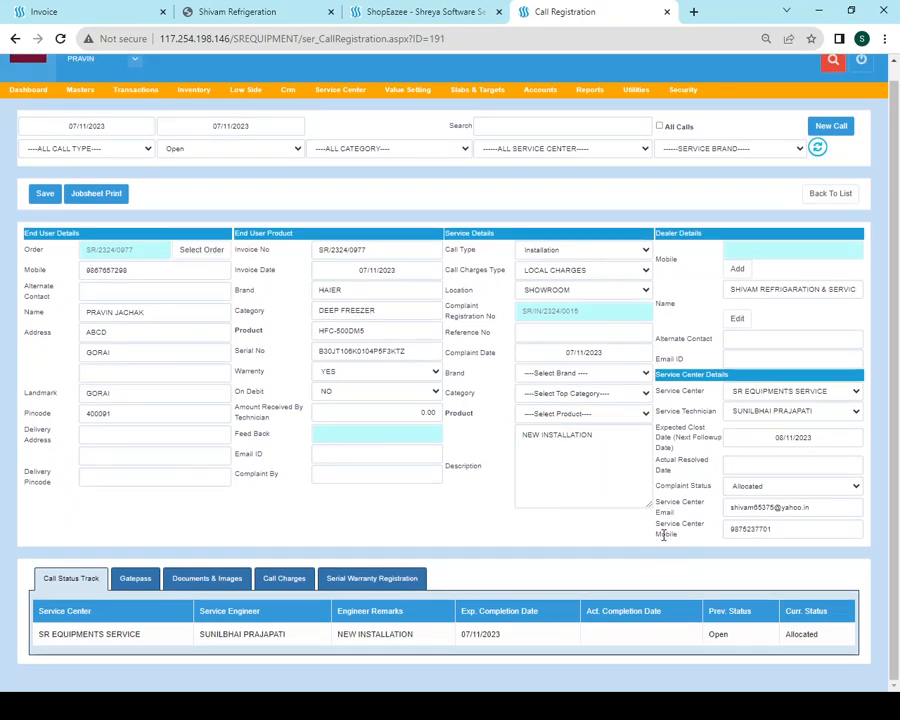
{"action": "scroll", "coordinate": [616, 493], "scroll_direction": "up", "scroll_amount": 1}
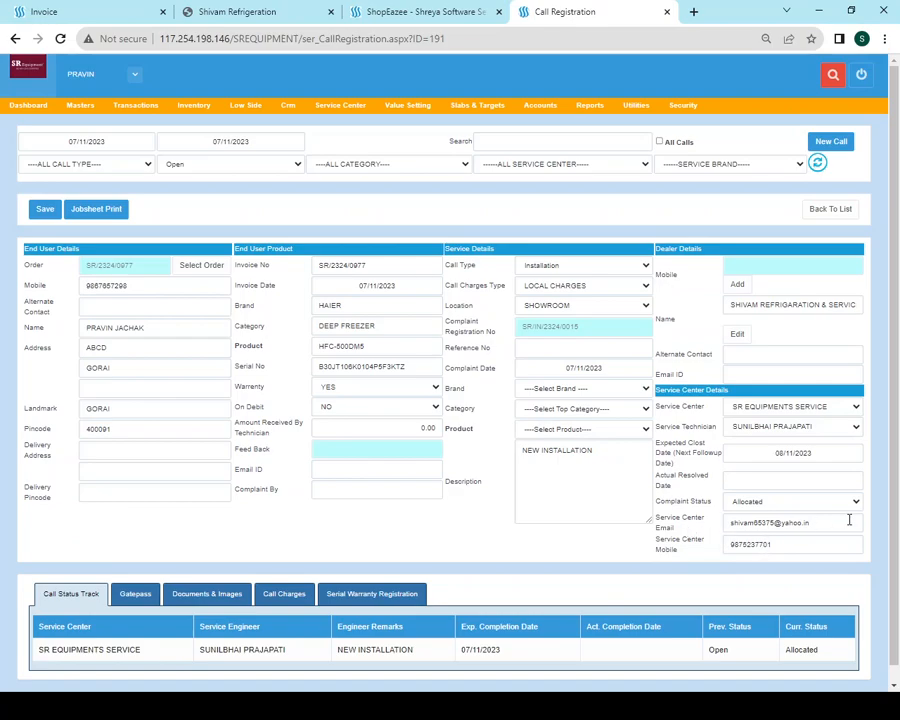
{"action": "left_click_drag", "start_coordinate": [840, 522], "coordinate": [728, 524]}
{"action": "left_click_drag", "start_coordinate": [796, 547], "coordinate": [728, 545]}
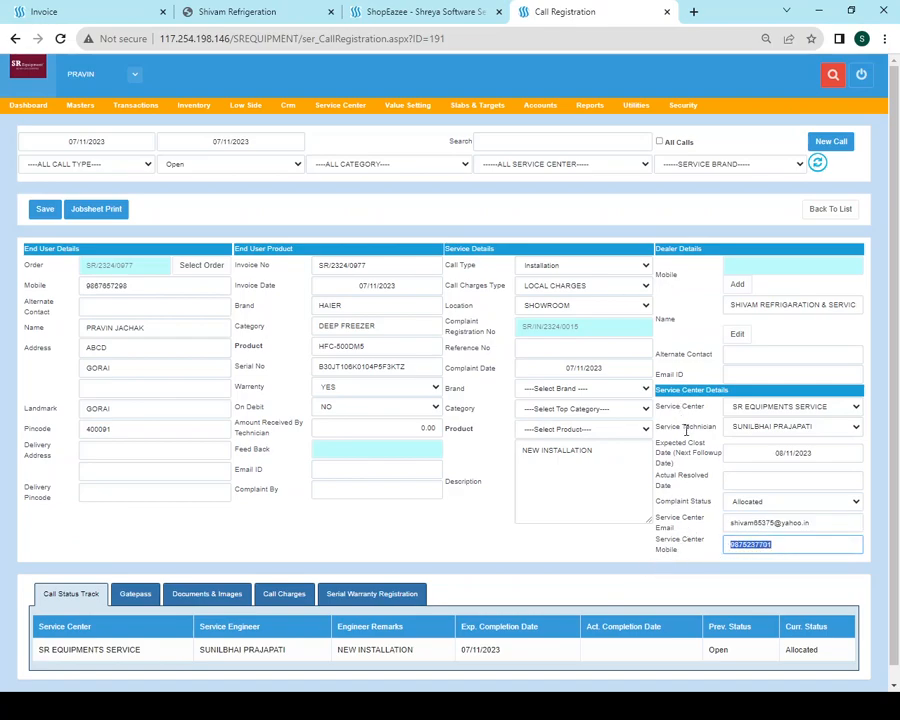
{"action": "left_click", "coordinate": [340, 230]}
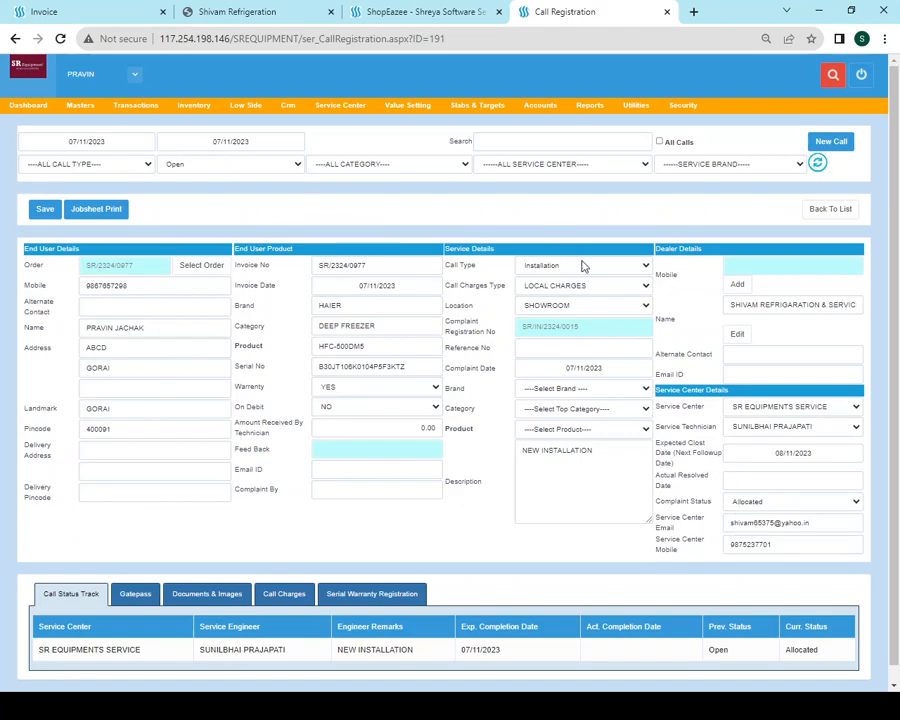
{"action": "left_click", "coordinate": [30, 12]}
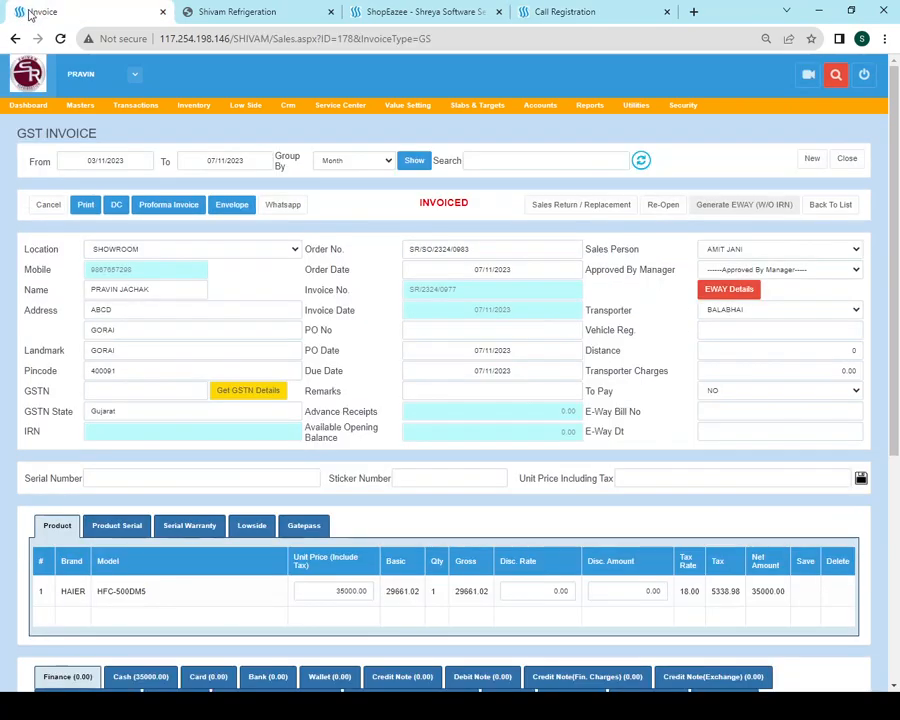
Close the Shivam Refrigeration tax invoice PDF tab, leaving the GST invoice page in front
{"action": "left_click", "coordinate": [263, 10]}
{"action": "left_click", "coordinate": [122, 18]}
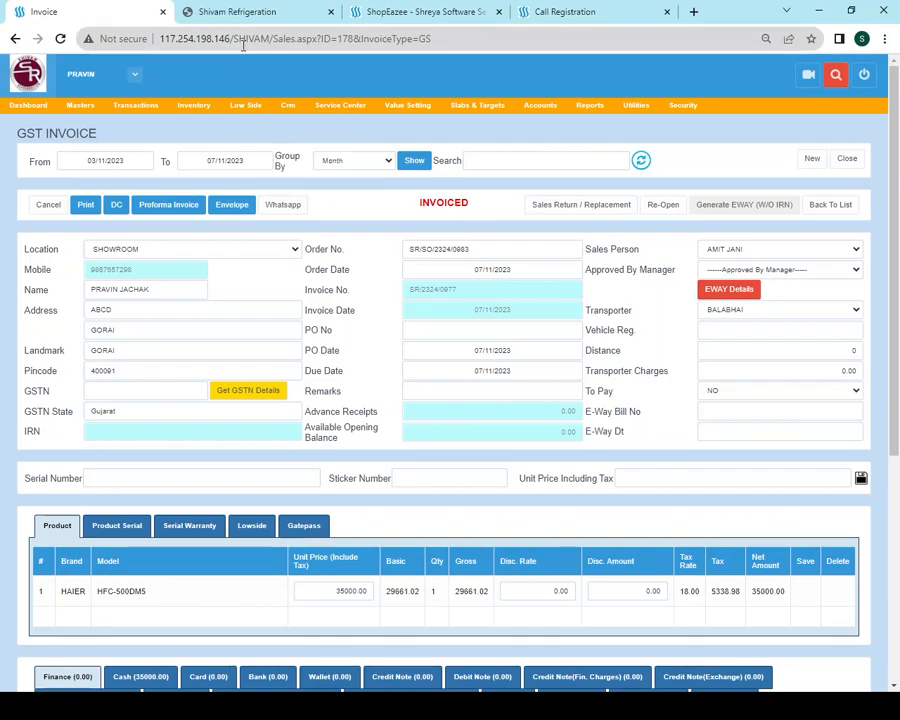
{"action": "left_click", "coordinate": [287, 15]}
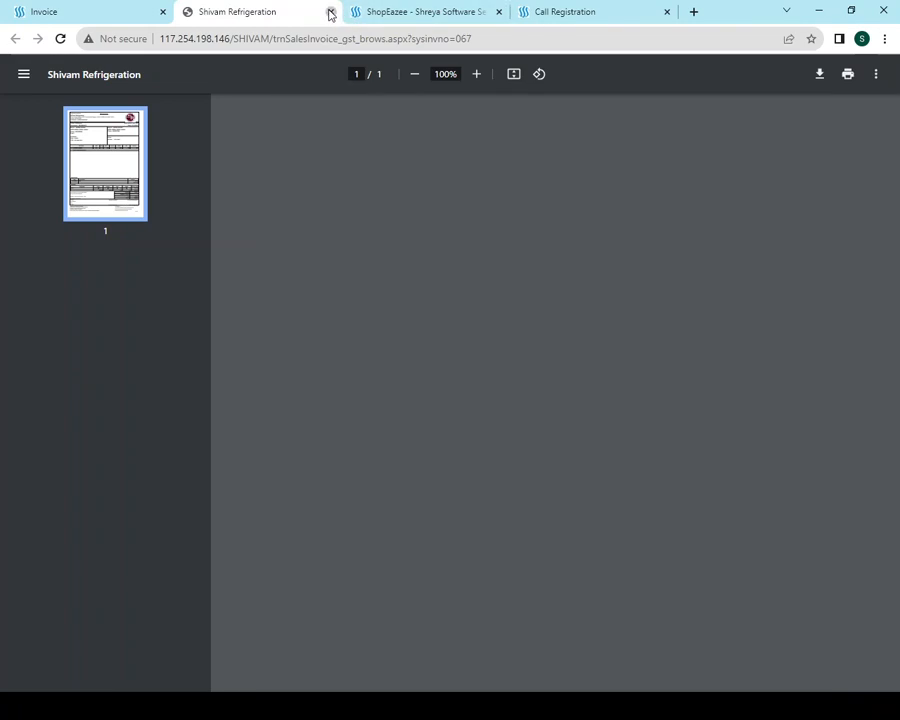
{"action": "left_click", "coordinate": [331, 14]}
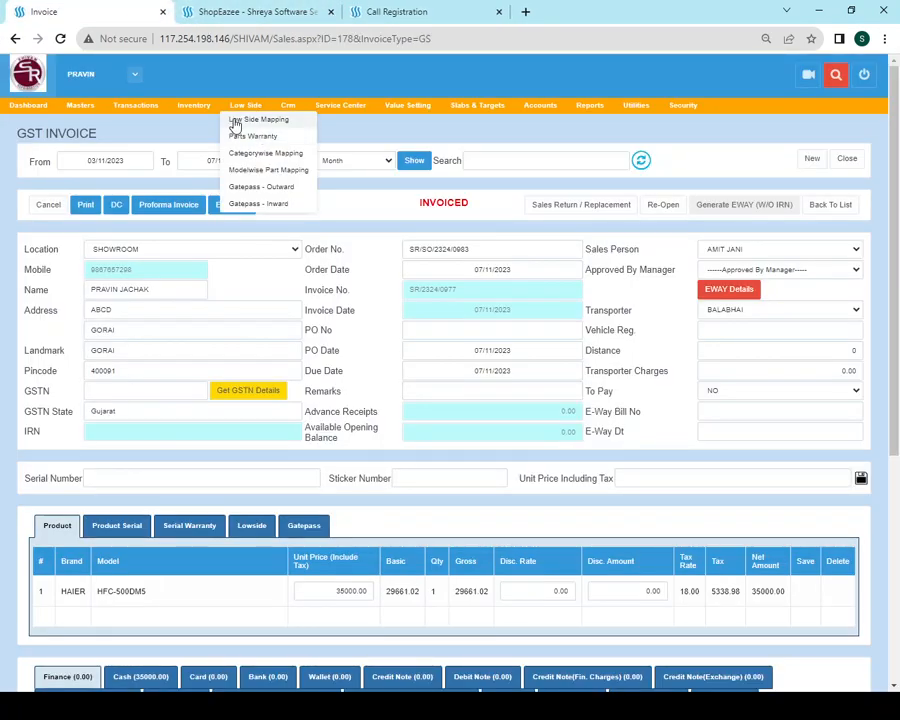
{"action": "mouse_move", "coordinate": [349, 118]}
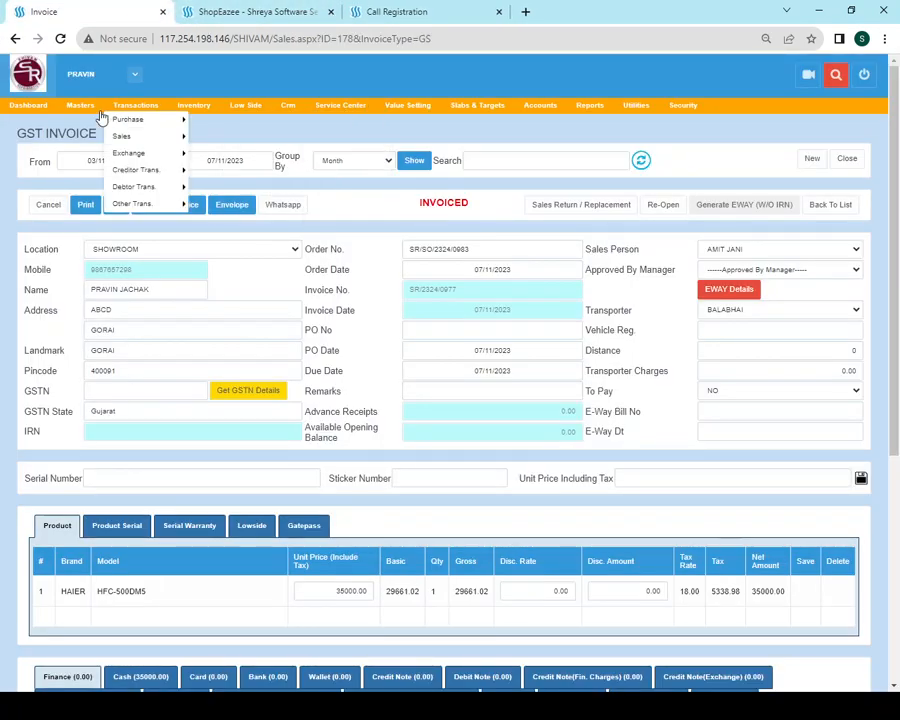
{"action": "mouse_move", "coordinate": [89, 107]}
{"action": "mouse_move", "coordinate": [82, 153]}
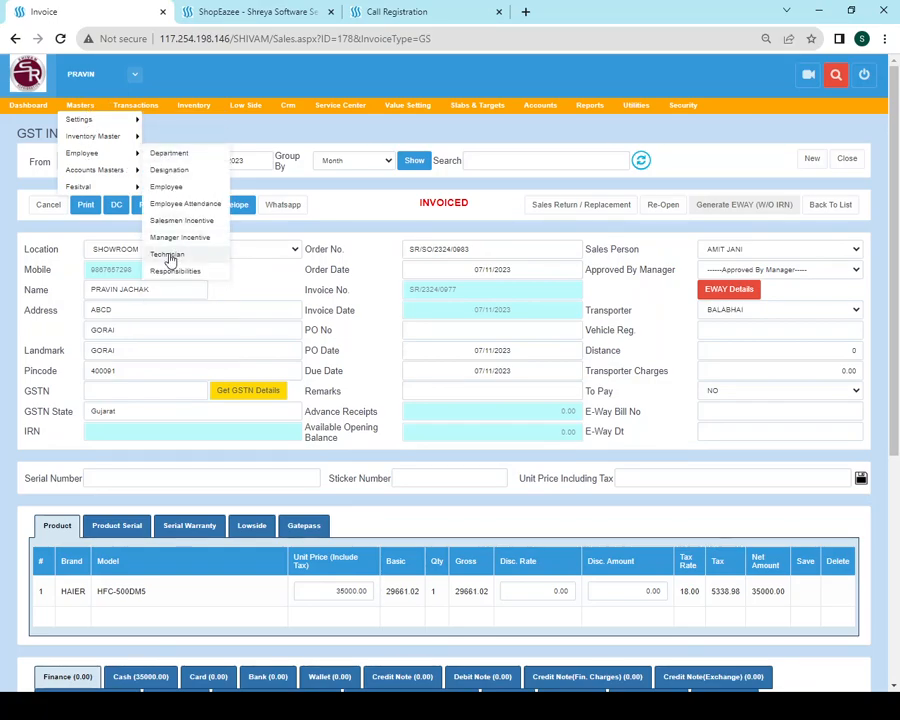
Open the SR EQUIPMENTS service center and its Technician master, which is still empty
{"action": "left_click", "coordinate": [333, 122]}
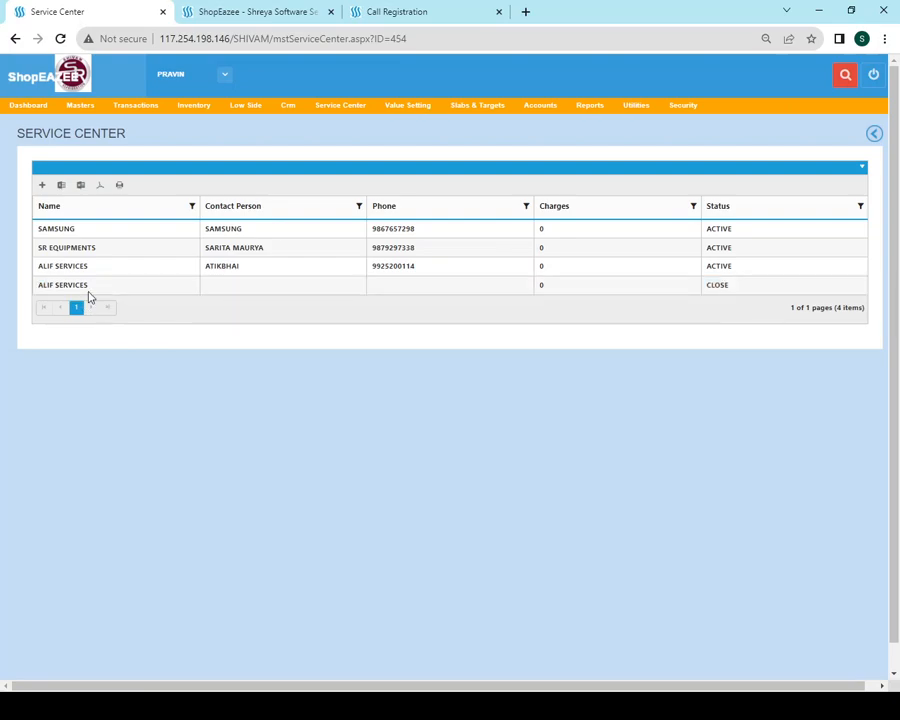
{"action": "left_click", "coordinate": [78, 247]}
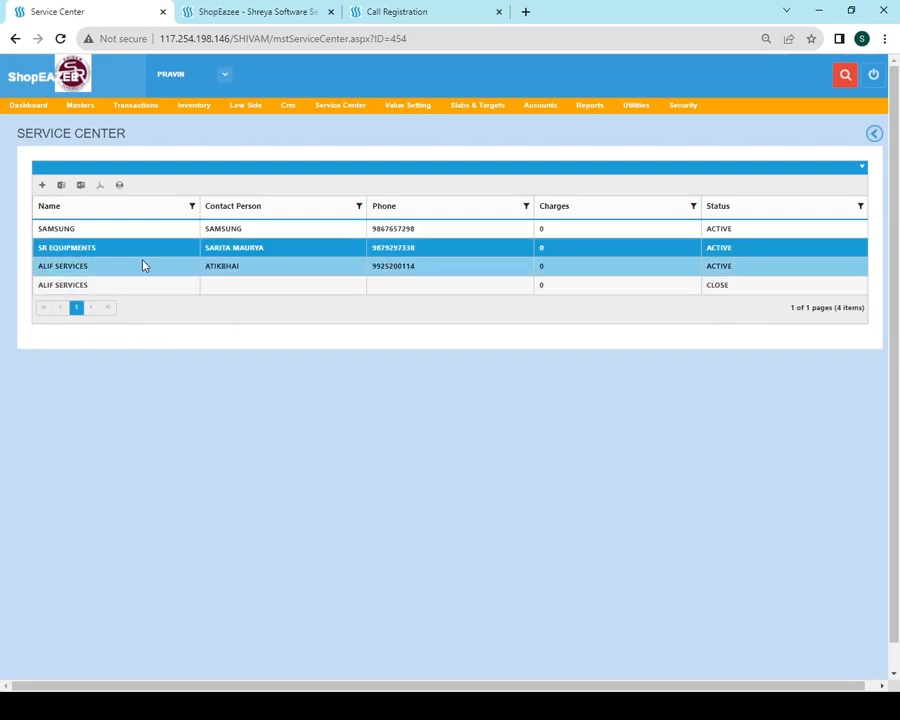
{"action": "mouse_move", "coordinate": [80, 155]}
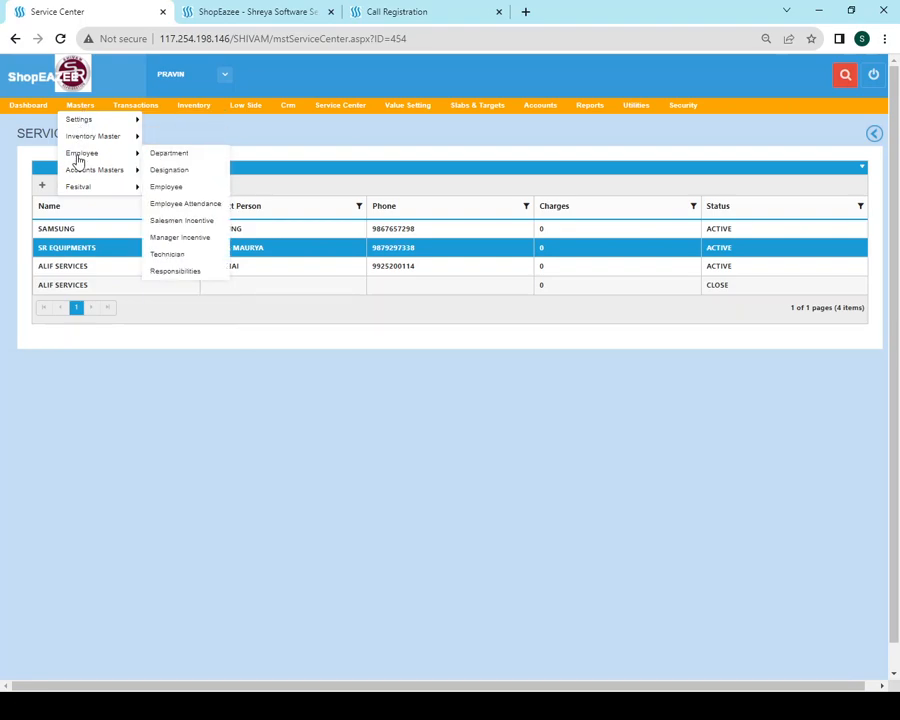
{"action": "left_click", "coordinate": [166, 257]}
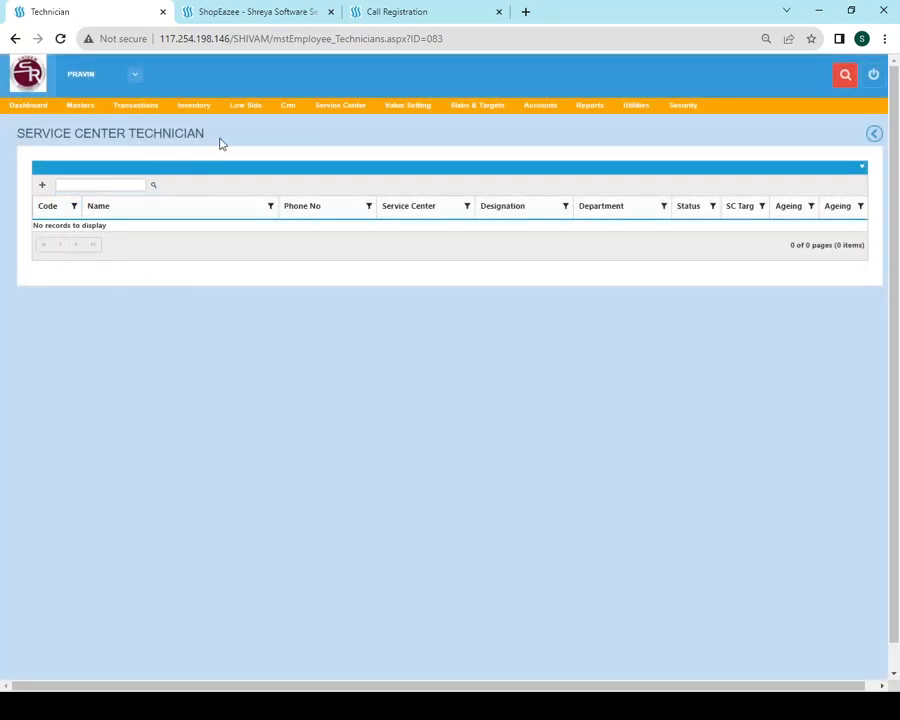
Start a new technician entry with its employee code and user login creation ticked
{"action": "left_click", "coordinate": [42, 186]}
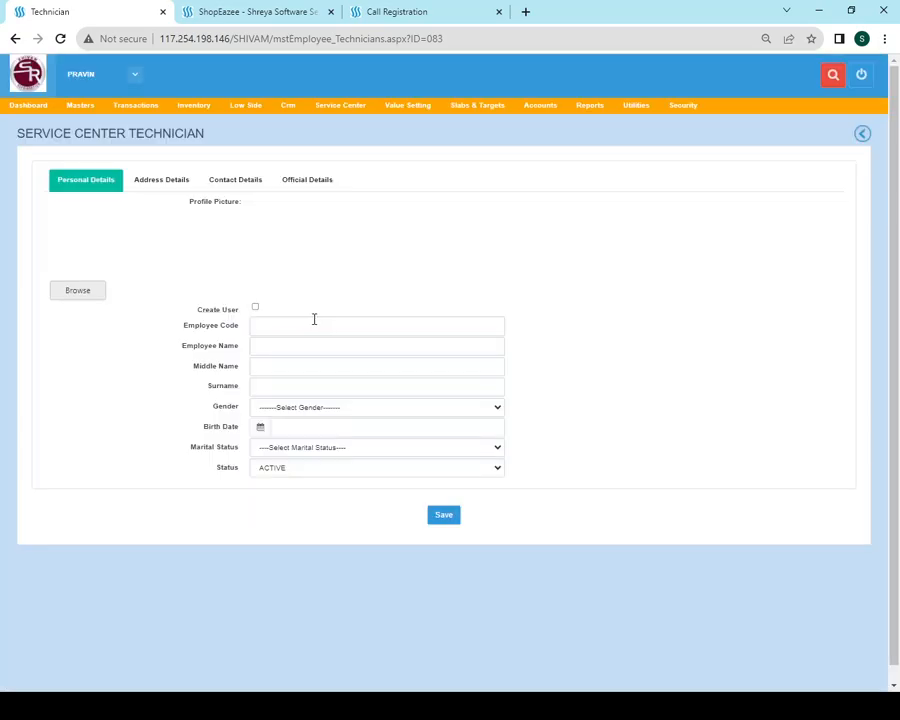
{"action": "left_click", "coordinate": [306, 319]}
{"action": "type", "text": "000555"}
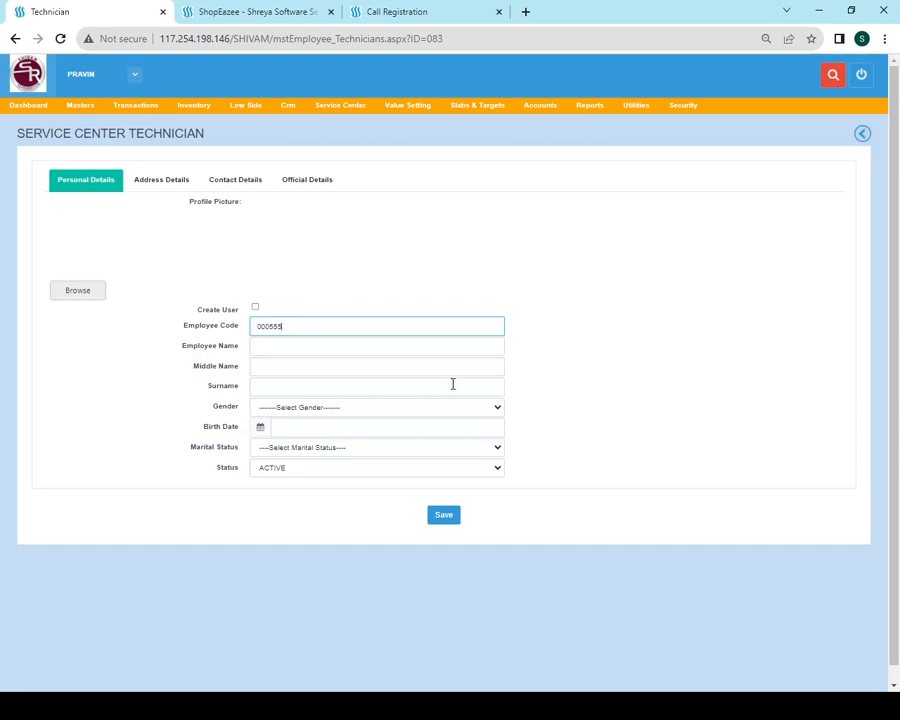
{"action": "left_click", "coordinate": [255, 307]}
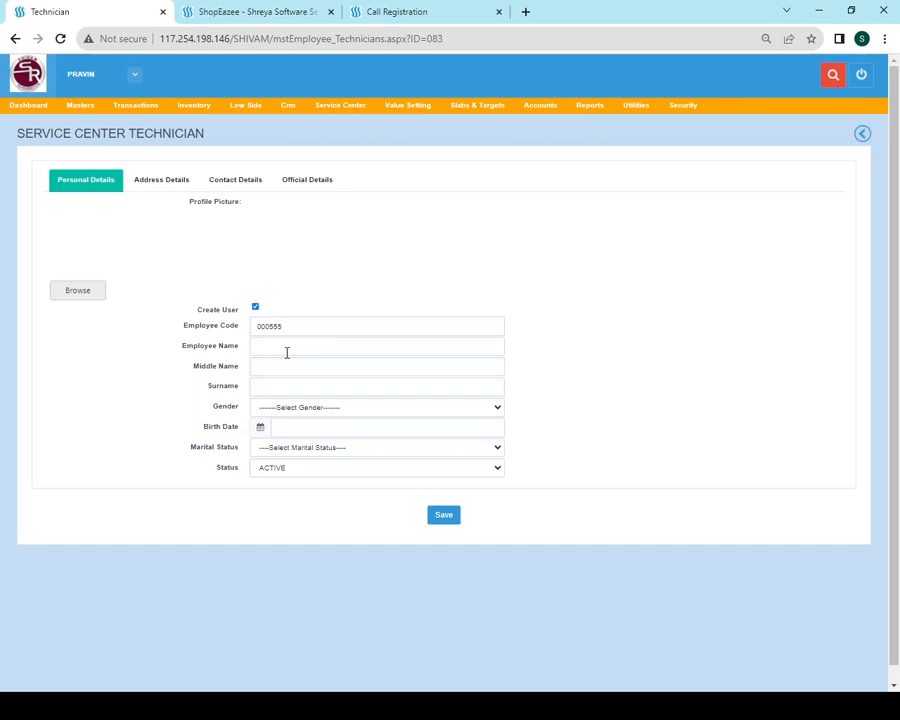
Enter the technician's name and surname, gender MALE and marital status YES
{"action": "left_click", "coordinate": [285, 344]}
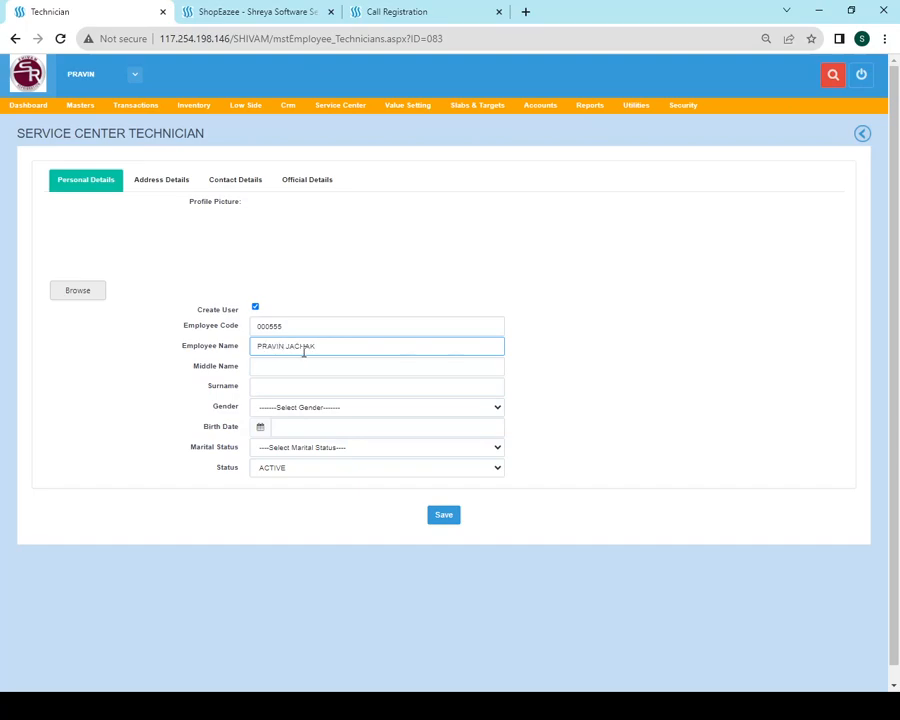
{"action": "left_click", "coordinate": [256, 311]}
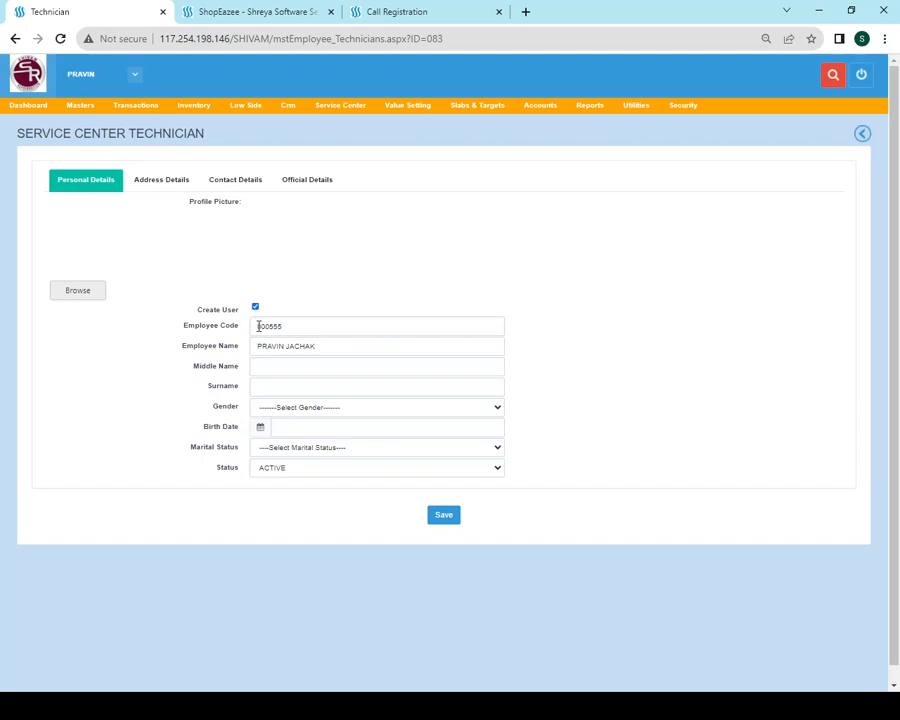
{"action": "double_click", "coordinate": [311, 348]}
{"action": "key", "text": "BackSpace"}
{"action": "left_click", "coordinate": [270, 394]}
{"action": "type", "text": "JACHAK"}
{"action": "key", "text": "Tab"}
{"action": "key", "text": "Down"}
{"action": "key", "text": "Tab"}
{"action": "key", "text": "Tab"}
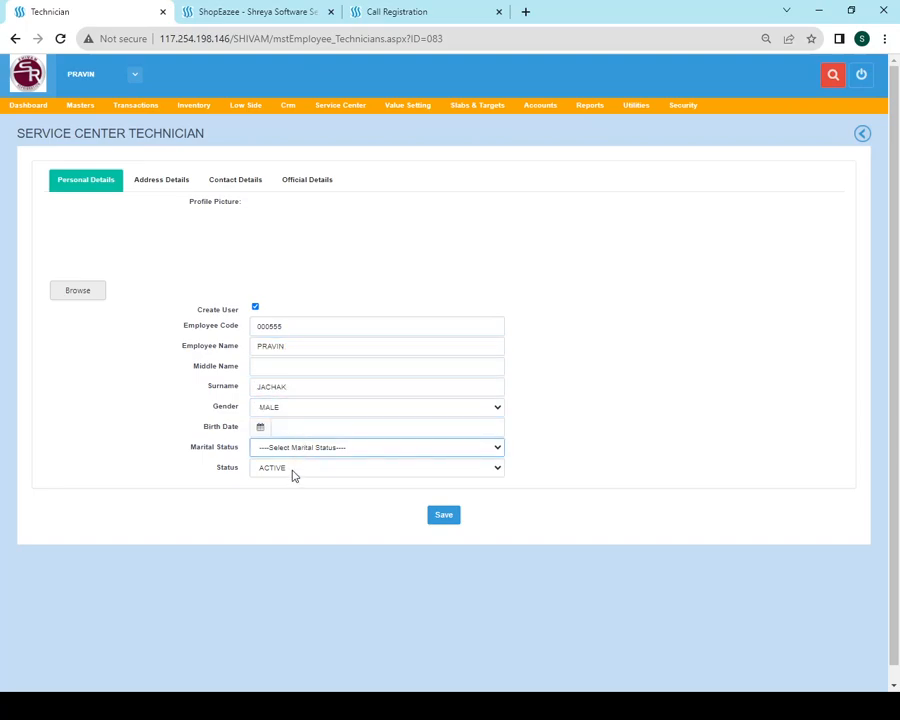
{"action": "key", "text": "Down"}
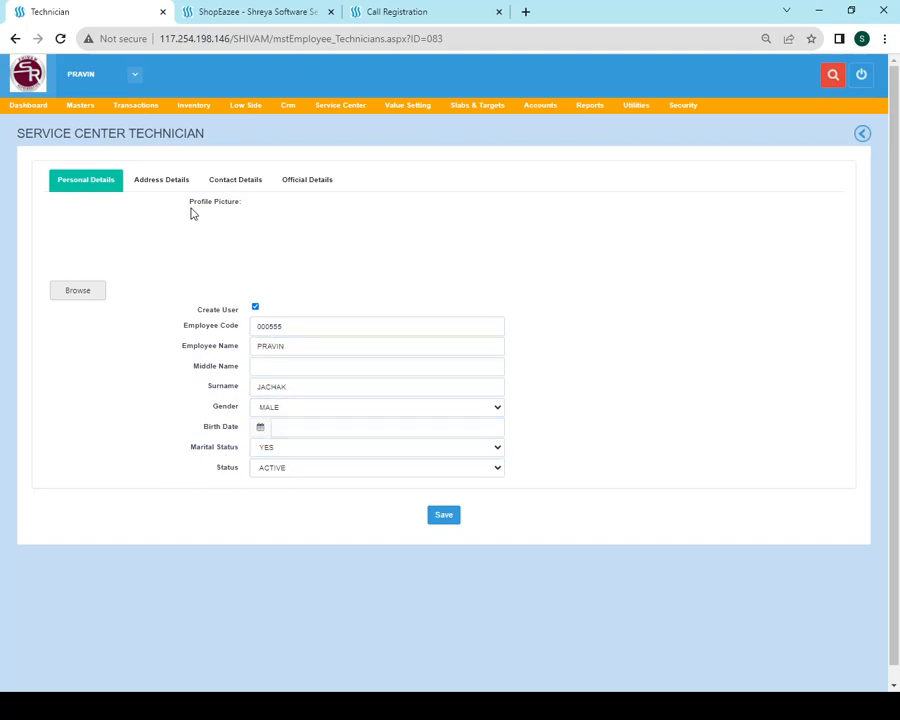
Fill the technician's address and contact details: mobile, e-mail and landline
{"action": "left_click", "coordinate": [158, 186]}
{"action": "left_click", "coordinate": [284, 203]}
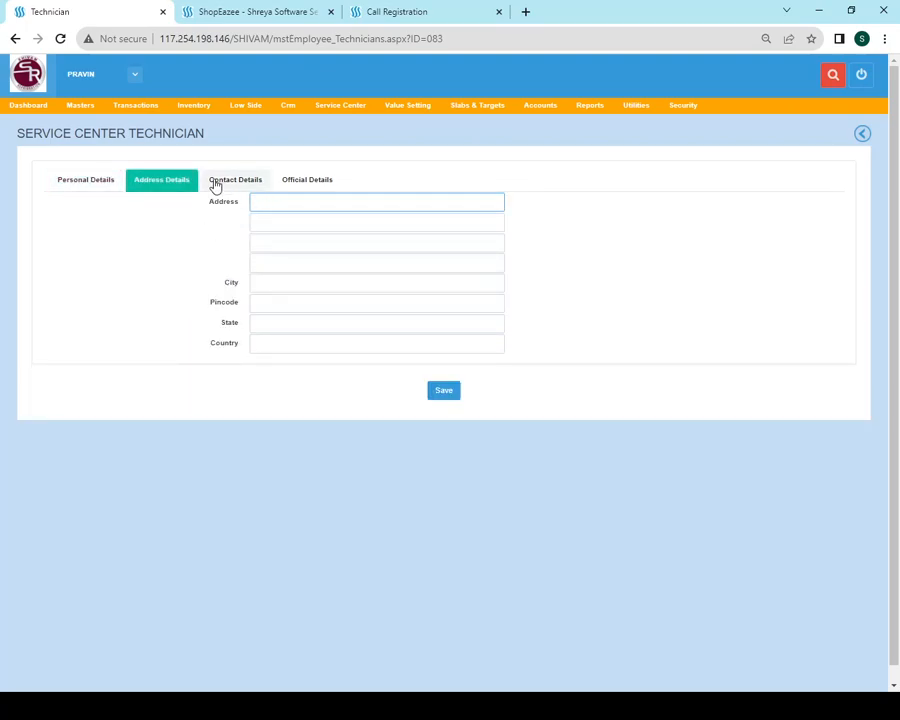
{"action": "left_click", "coordinate": [229, 183]}
{"action": "left_click", "coordinate": [305, 207]}
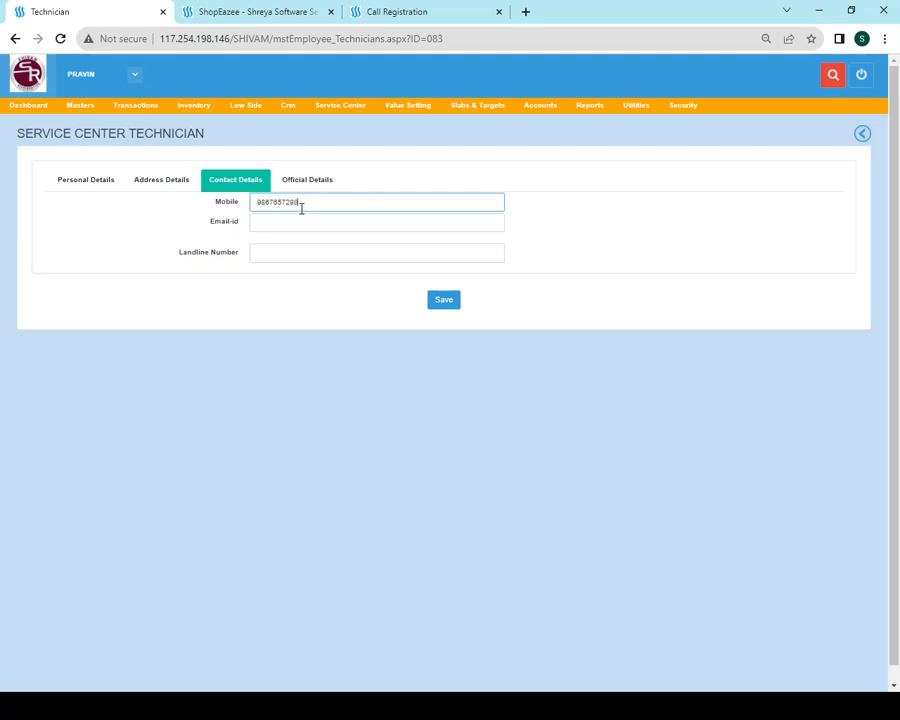
{"action": "key", "text": "Tab"}
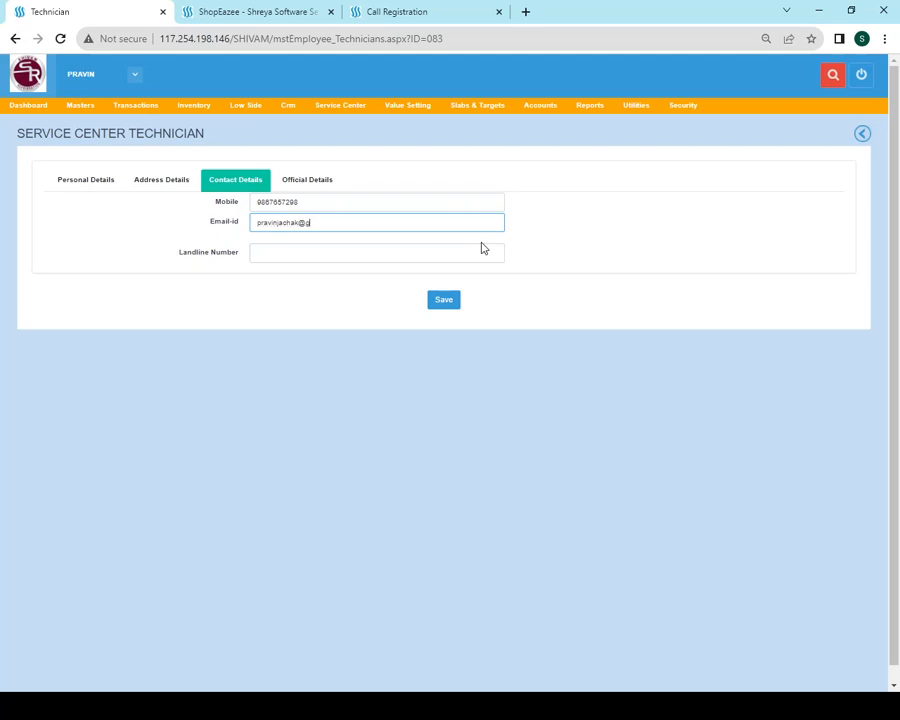
{"action": "left_click", "coordinate": [482, 248]}
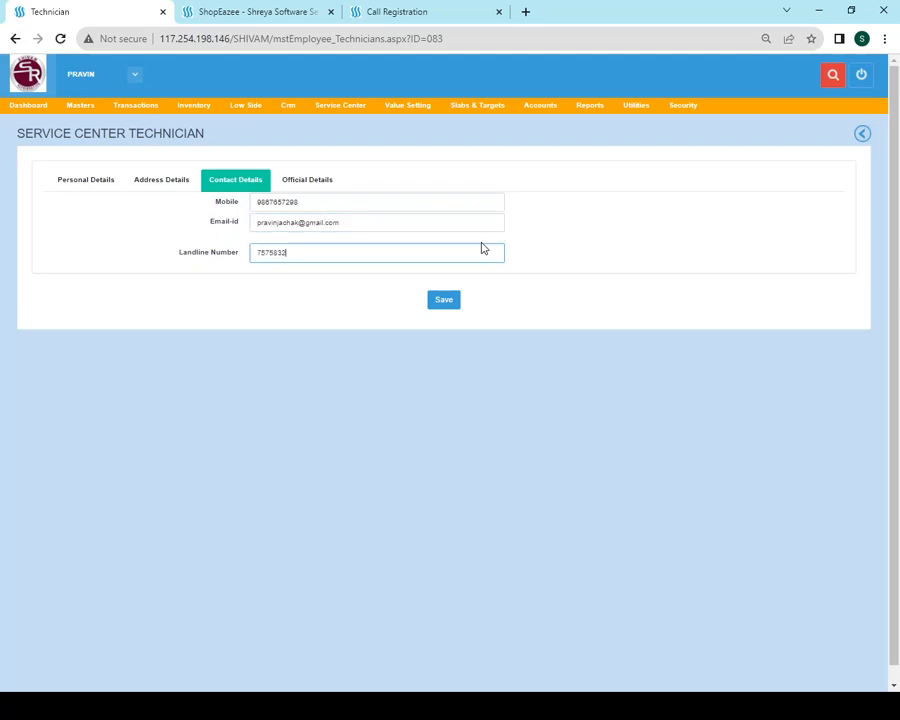
Set work location SR EQUIPMENTS, designation SERVICE TECHNICIAN and department SERVICE in official details
{"action": "left_click", "coordinate": [305, 182]}
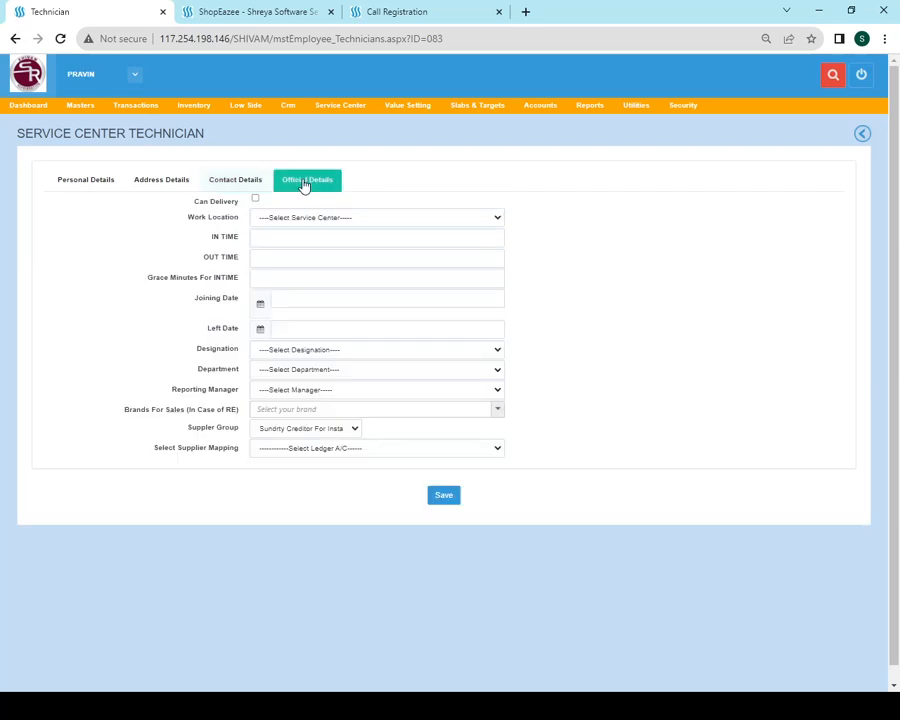
{"action": "left_click", "coordinate": [288, 220]}
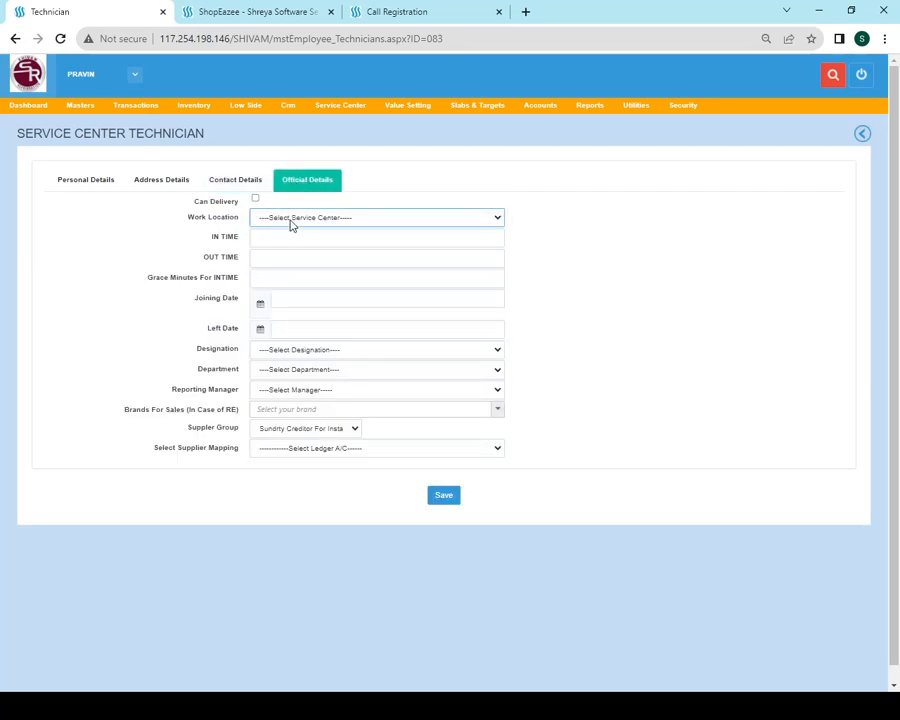
{"action": "left_click", "coordinate": [306, 275]}
{"action": "left_click", "coordinate": [279, 353]}
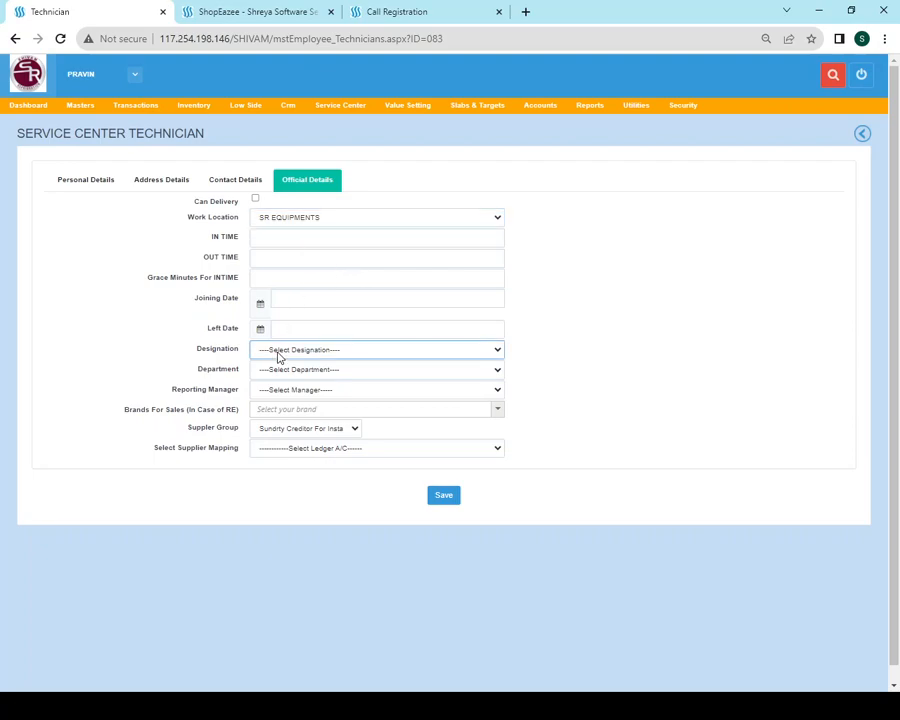
{"action": "left_click", "coordinate": [332, 495]}
{"action": "left_click", "coordinate": [305, 372]}
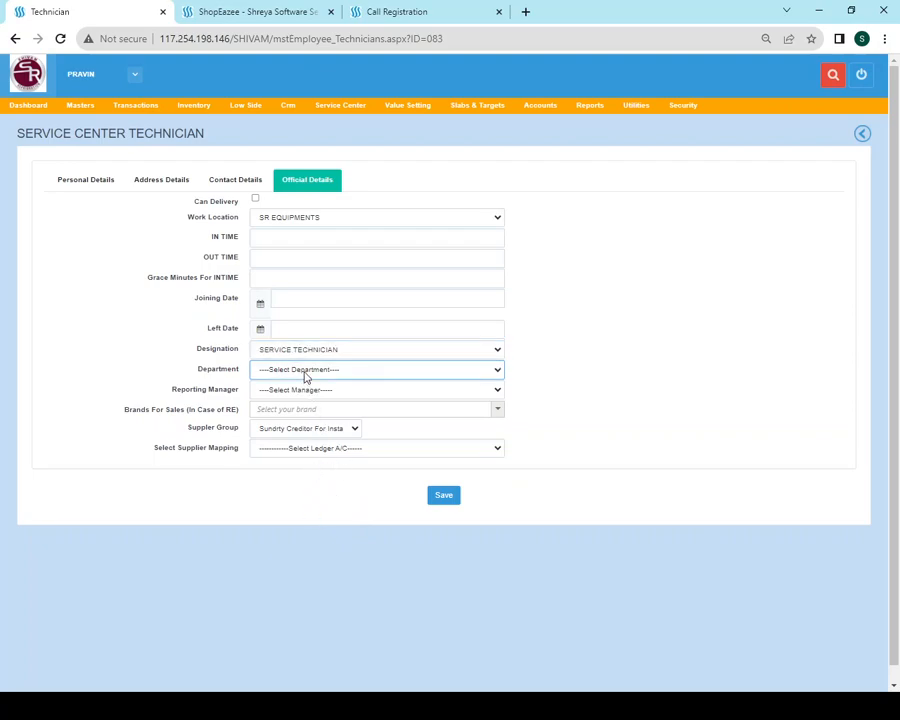
{"action": "left_click", "coordinate": [280, 487]}
{"action": "left_click", "coordinate": [442, 496]}
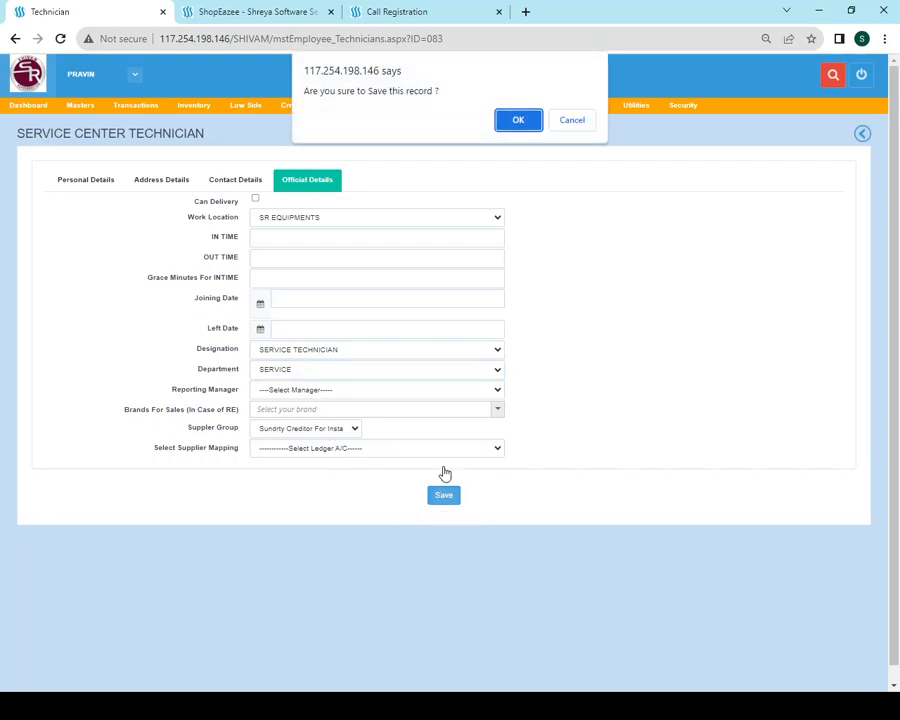
Choose a reporting manager, then save and confirm the technician record
{"action": "left_click", "coordinate": [567, 123]}
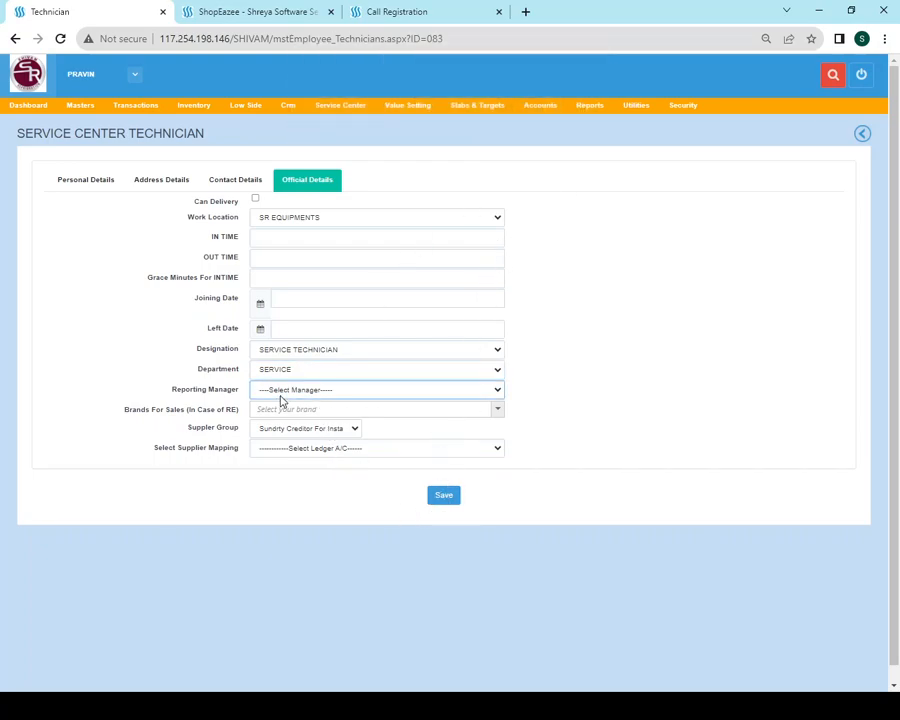
{"action": "left_click", "coordinate": [444, 497]}
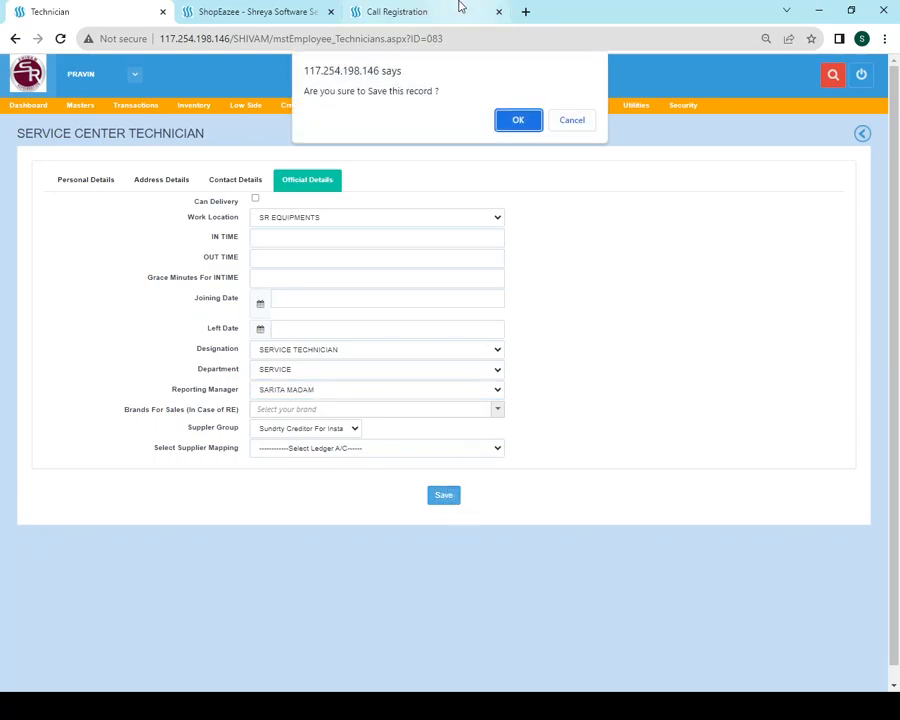
{"action": "left_click", "coordinate": [517, 120]}
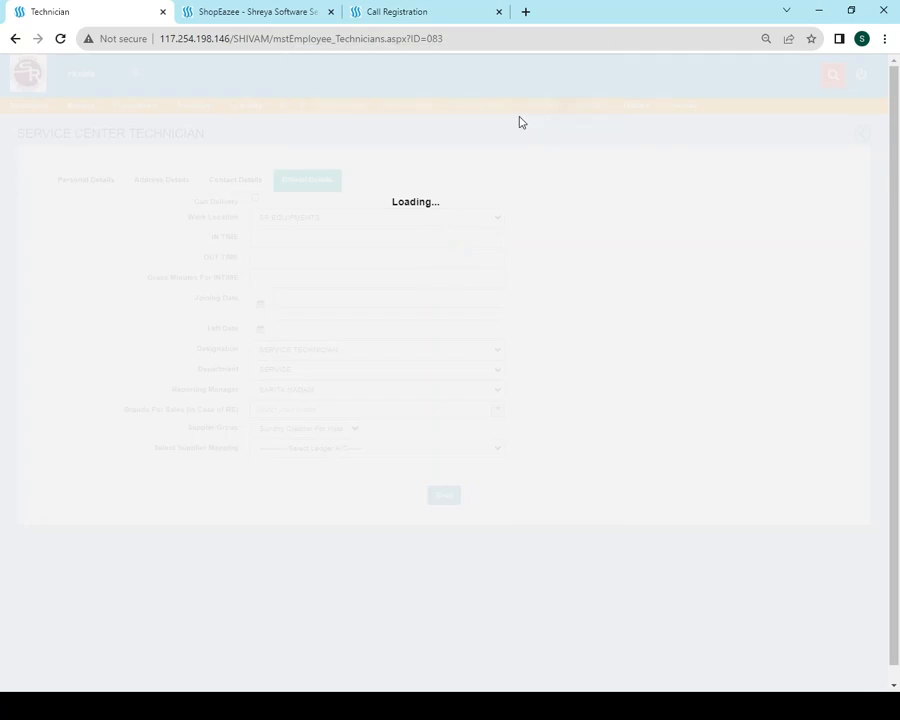
{"action": "left_click", "coordinate": [572, 120]}
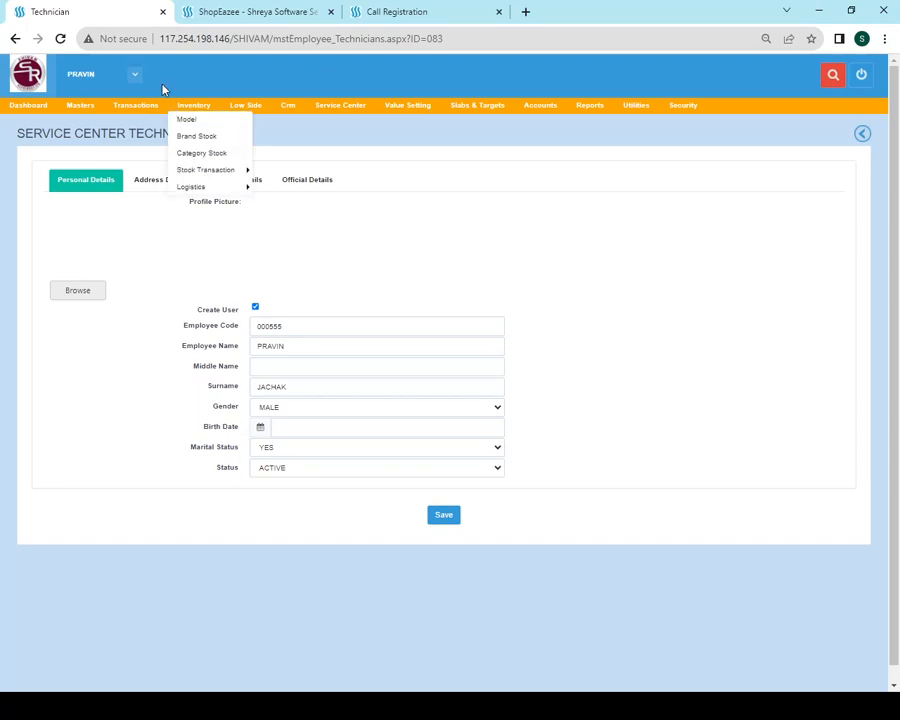
Open the Demo e-Mail Setup page with FRIGOGLASS as the top category
{"action": "mouse_move", "coordinate": [142, 118]}
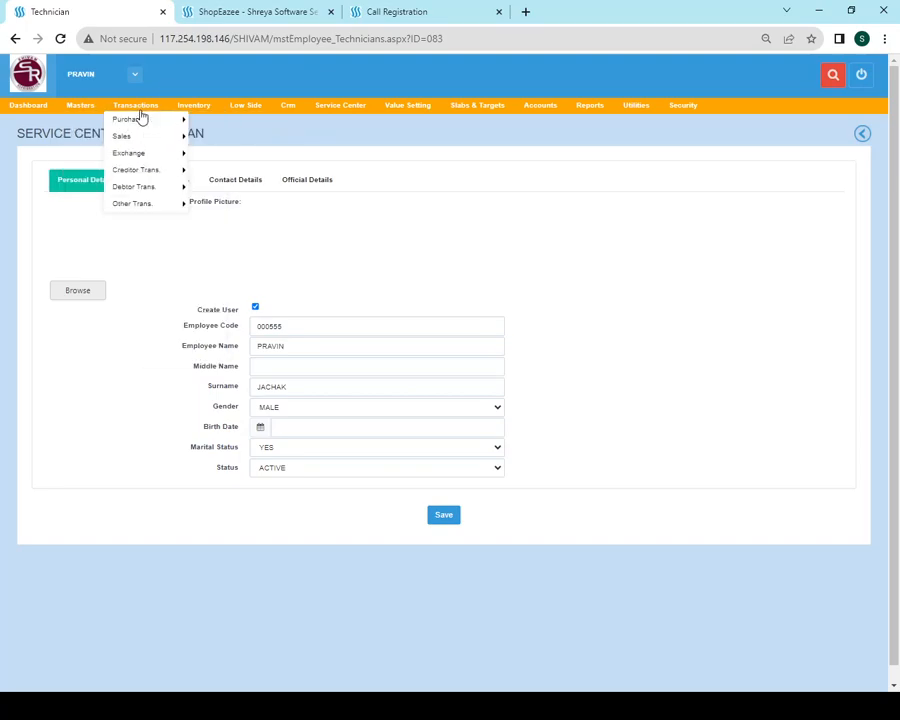
{"action": "mouse_move", "coordinate": [316, 112]}
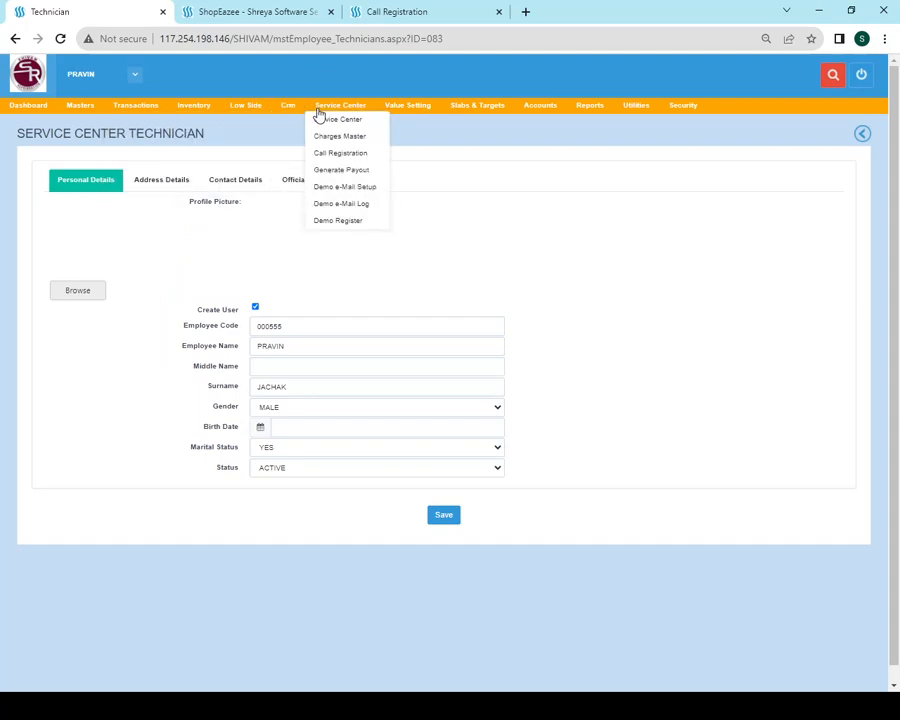
{"action": "left_click", "coordinate": [357, 189]}
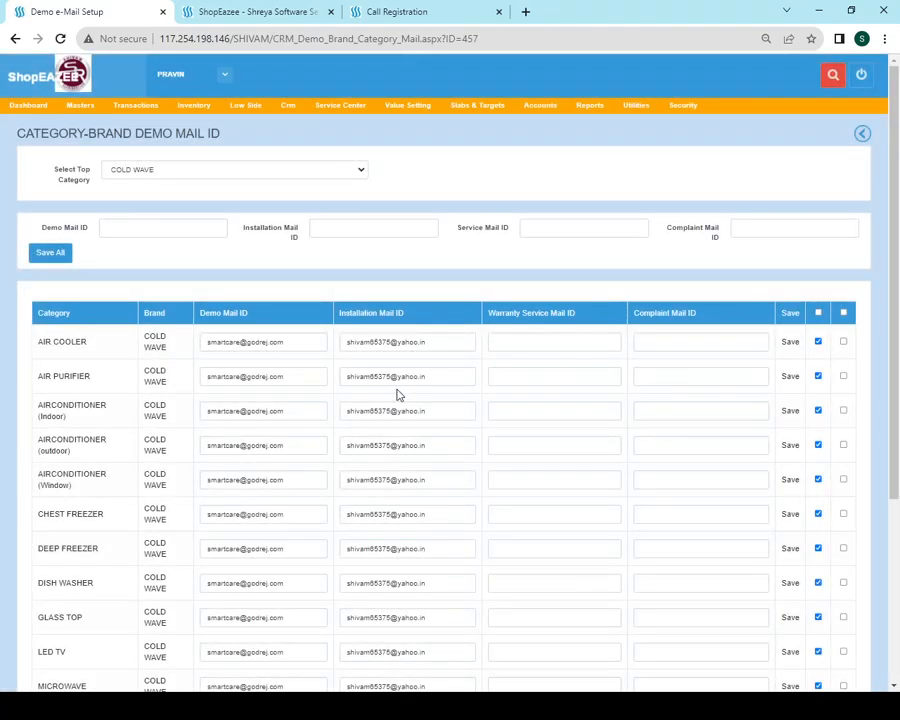
{"action": "left_click", "coordinate": [154, 196]}
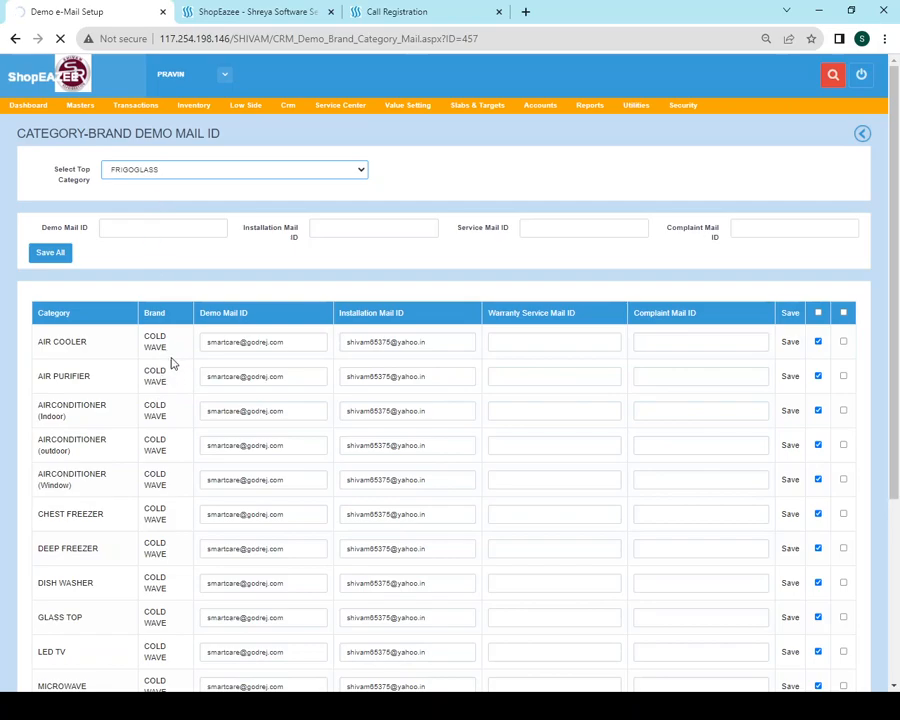
Save mail IDs for all FRIGOGLASS categories with the top demo, installation, service and complaint fields blank
{"action": "scroll", "coordinate": [170, 385], "scroll_direction": "down", "scroll_amount": 5}
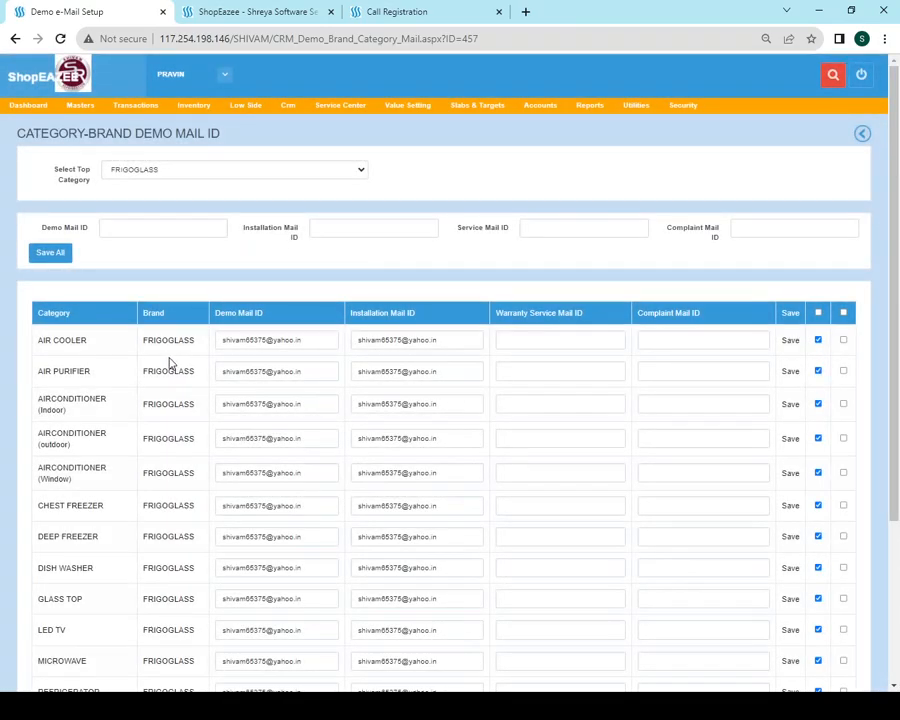
{"action": "scroll", "coordinate": [155, 588], "scroll_direction": "down", "scroll_amount": 4}
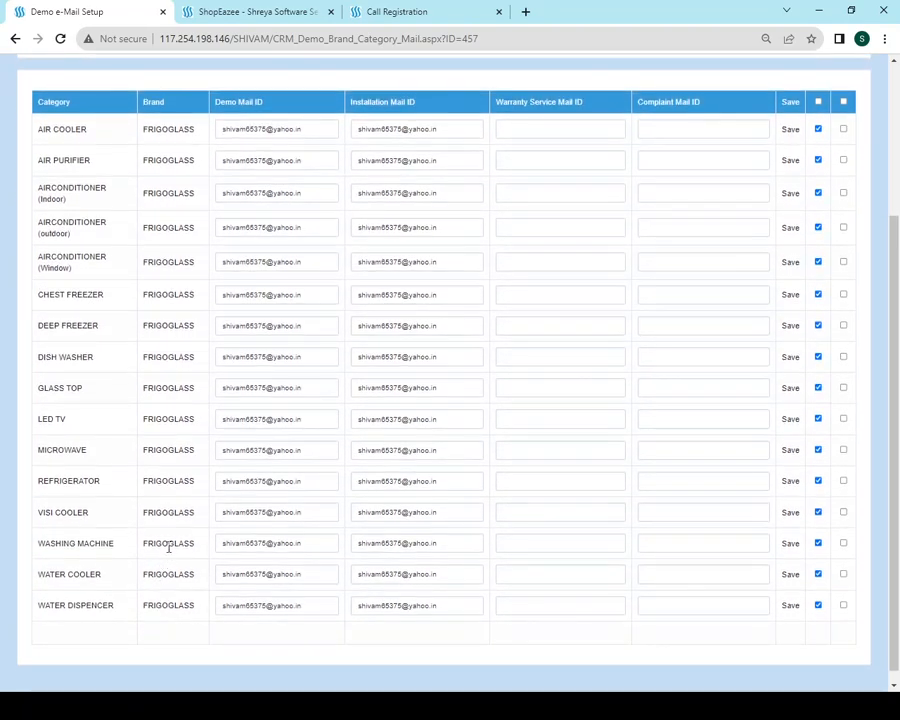
{"action": "scroll", "coordinate": [168, 580], "scroll_direction": "up", "scroll_amount": 4}
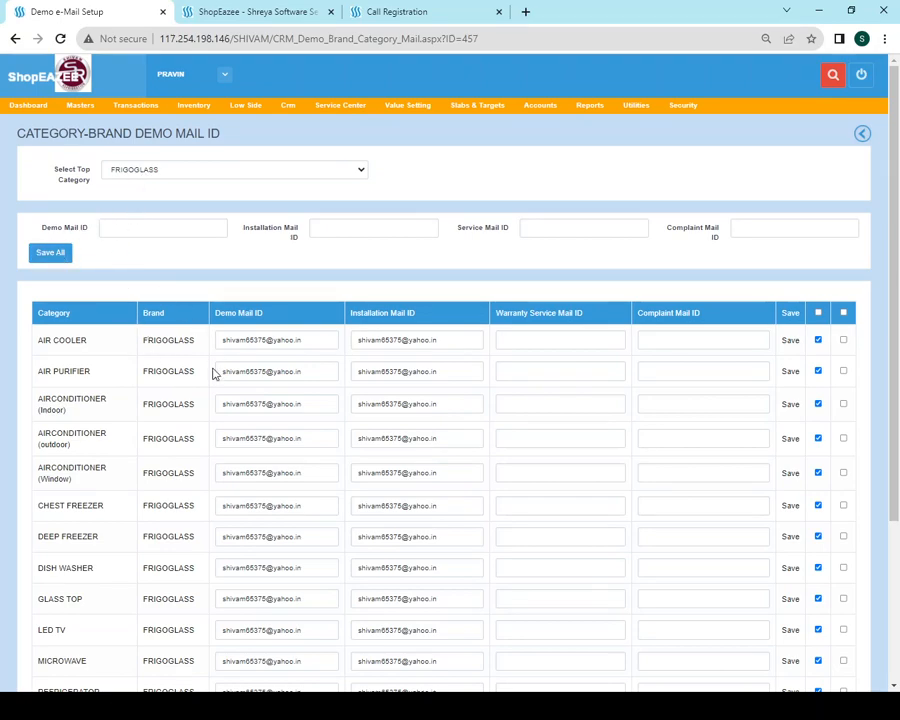
{"action": "left_click", "coordinate": [259, 341]}
{"action": "key", "text": "ctrl+a"}
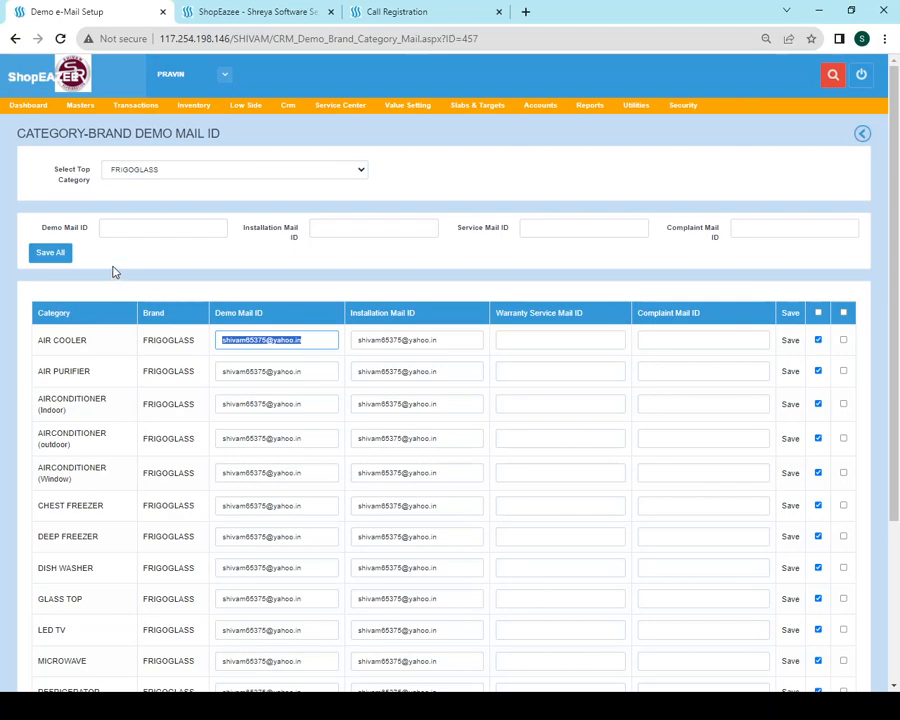
{"action": "left_click", "coordinate": [127, 229]}
{"action": "left_click", "coordinate": [393, 234]}
{"action": "left_click", "coordinate": [576, 225]}
{"action": "left_click", "coordinate": [740, 226]}
{"action": "left_click", "coordinate": [52, 254]}
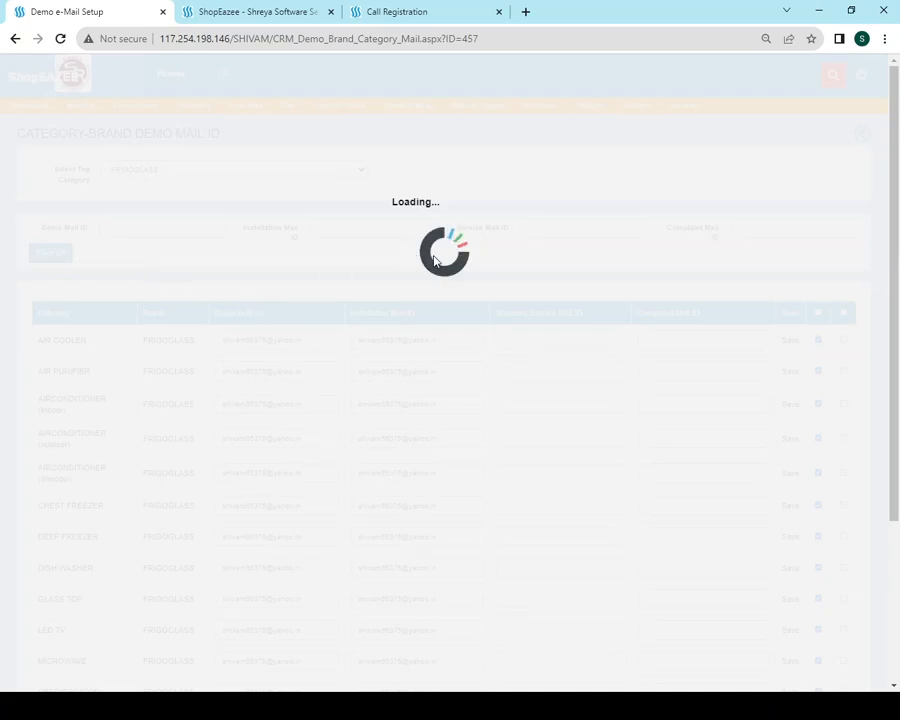
{"action": "left_click", "coordinate": [587, 128]}
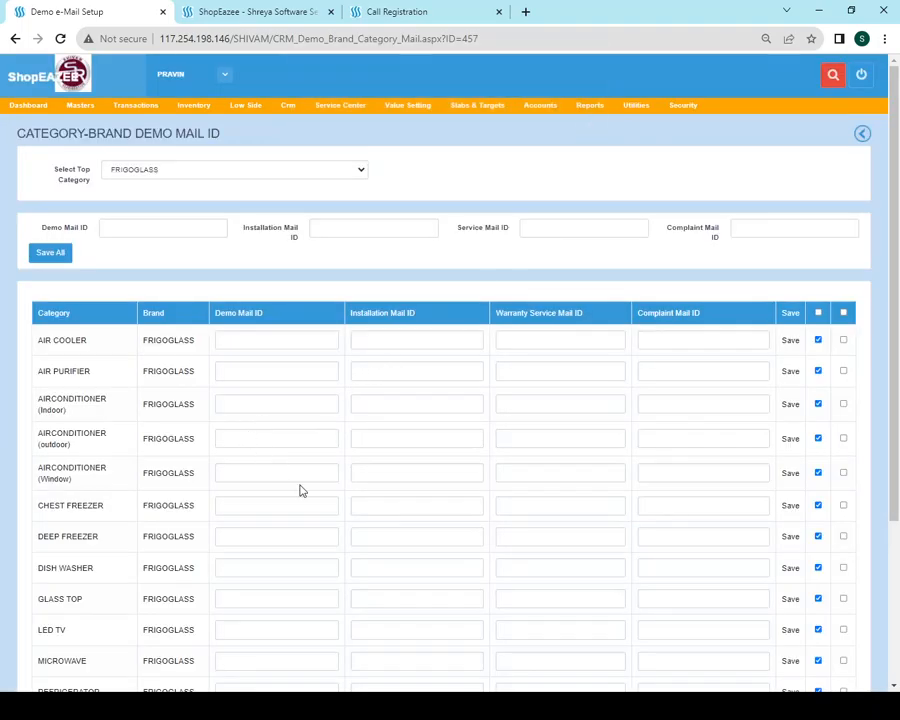
Enter DEEP FREEZER's installation, warranty service and complaint mail IDs and save the row
{"action": "scroll", "coordinate": [289, 478], "scroll_direction": "down", "scroll_amount": 1}
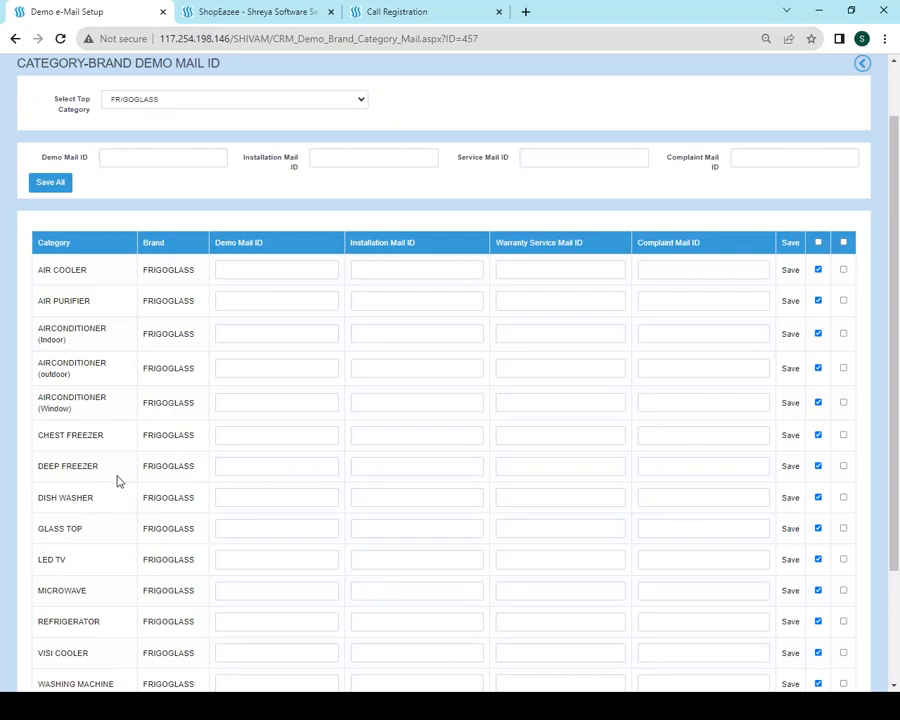
{"action": "left_click", "coordinate": [298, 466]}
{"action": "left_click", "coordinate": [386, 468]}
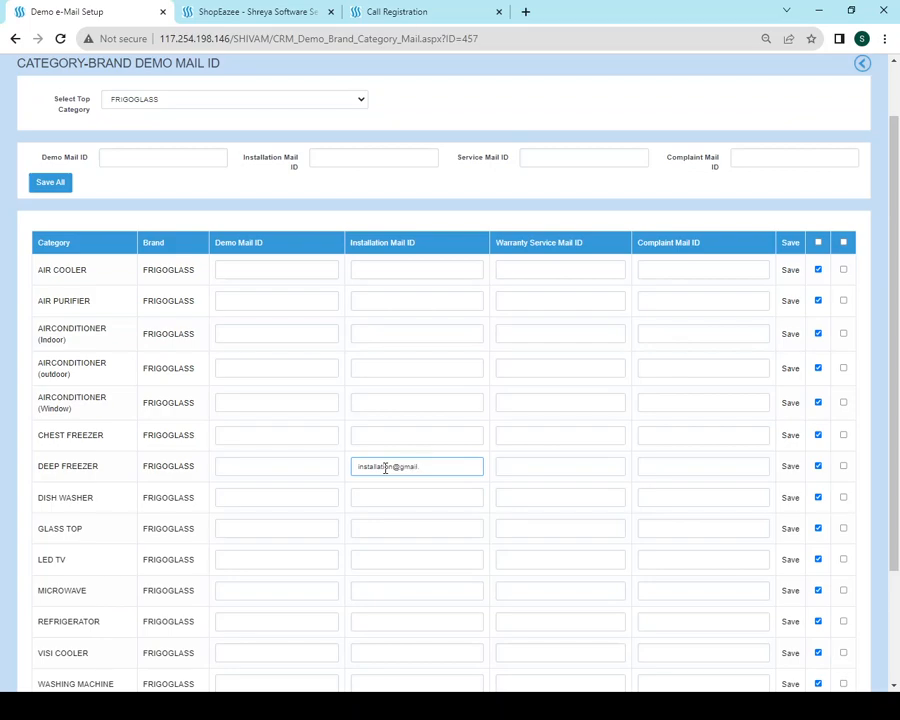
{"action": "key", "text": "ctrl+a"}
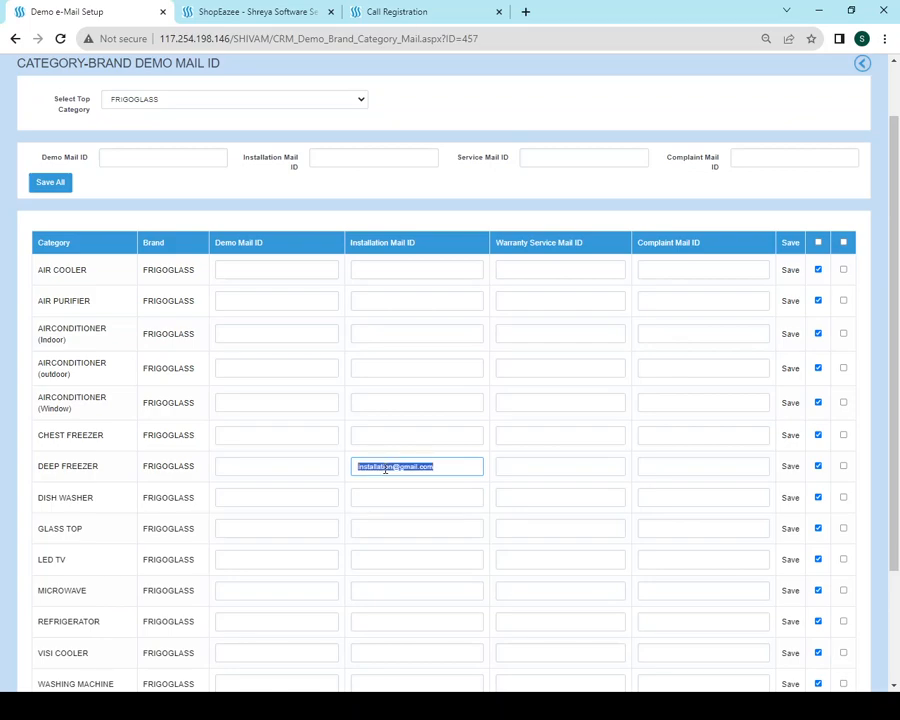
{"action": "key", "text": "Tab"}
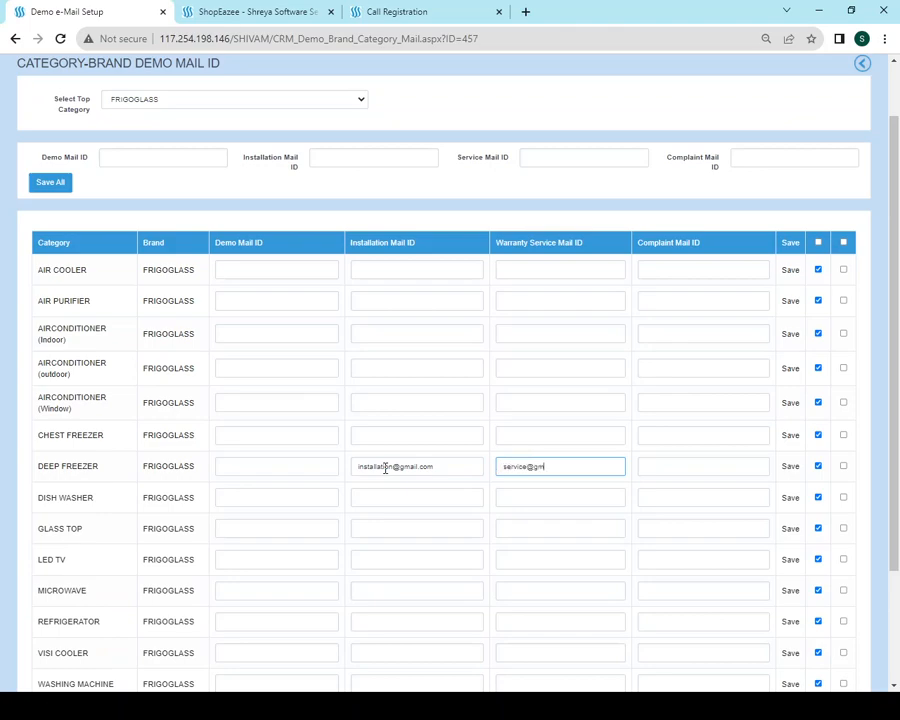
{"action": "key", "text": "Tab"}
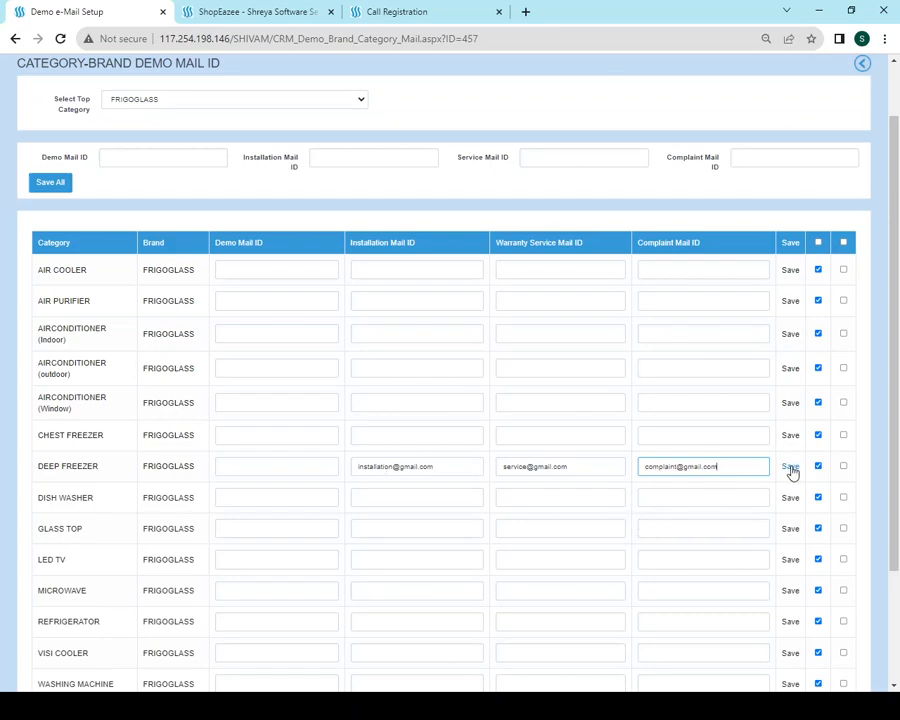
{"action": "left_click", "coordinate": [791, 468]}
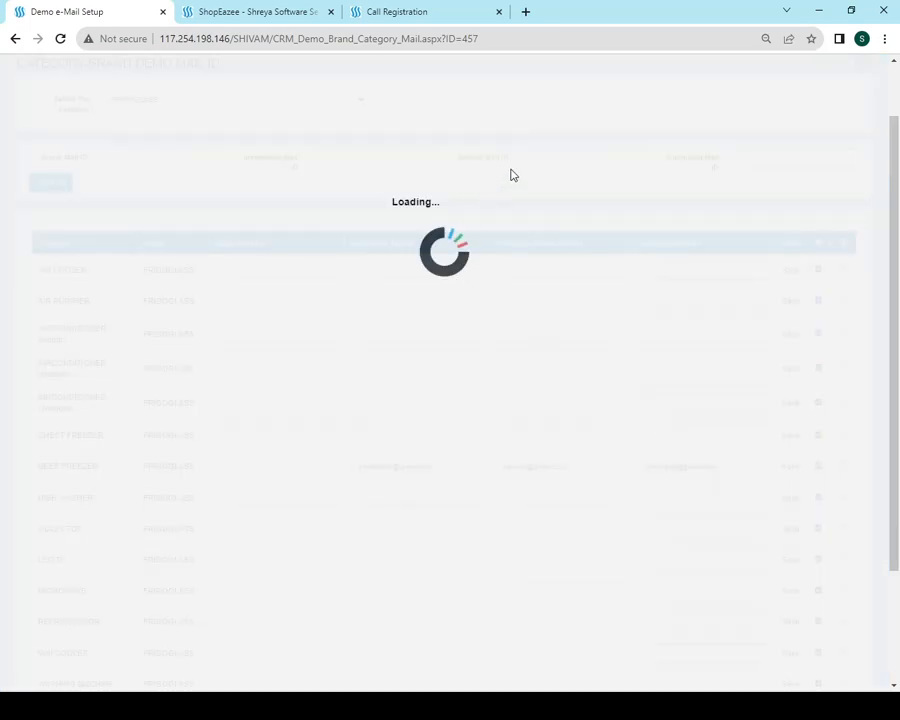
{"action": "left_click", "coordinate": [571, 120]}
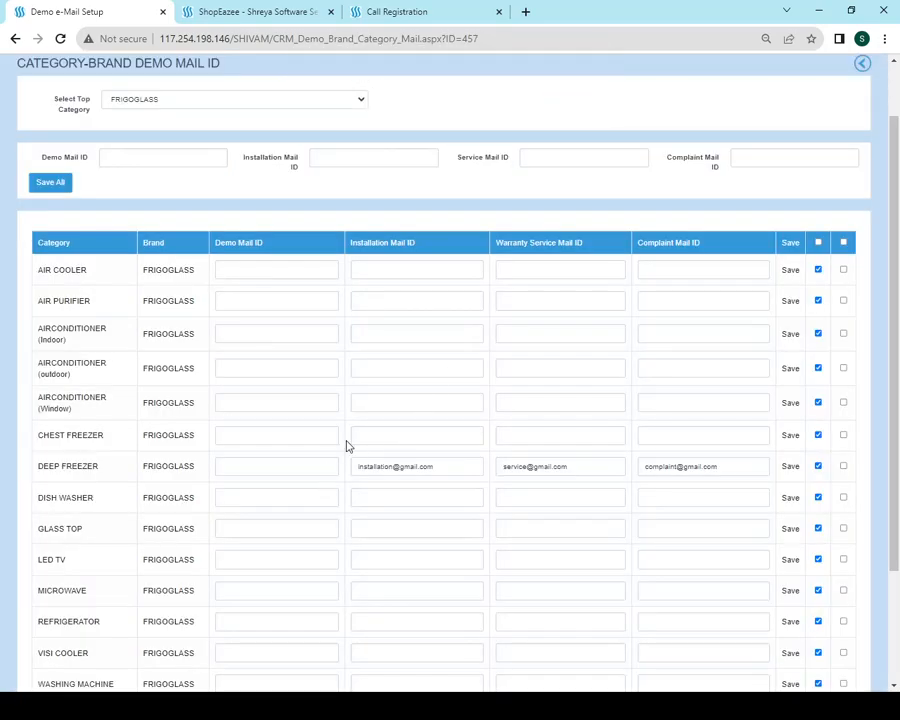
Check the saved DEEP FREEZER addresses, then return to the Call Registration page
{"action": "left_click", "coordinate": [446, 465]}
{"action": "left_click", "coordinate": [597, 466]}
{"action": "left_click", "coordinate": [731, 472]}
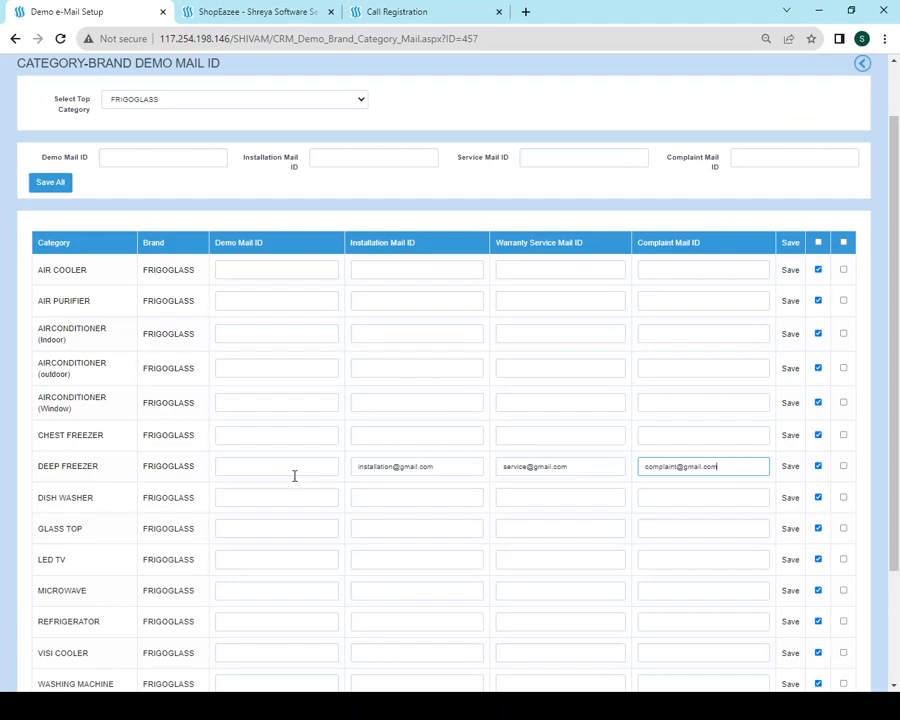
{"action": "left_click", "coordinate": [259, 468]}
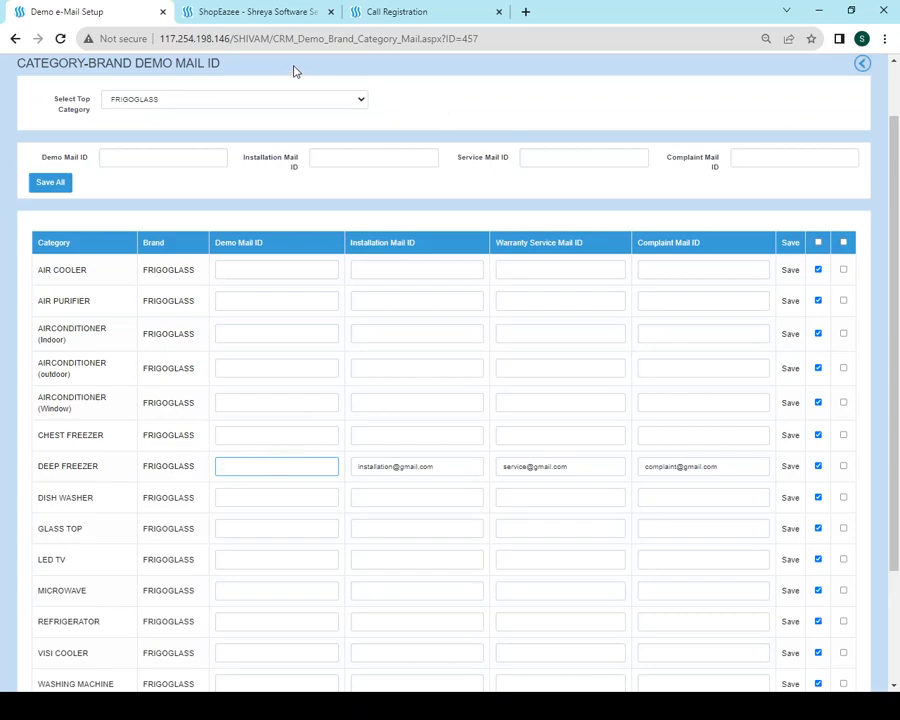
{"action": "left_click", "coordinate": [407, 12]}
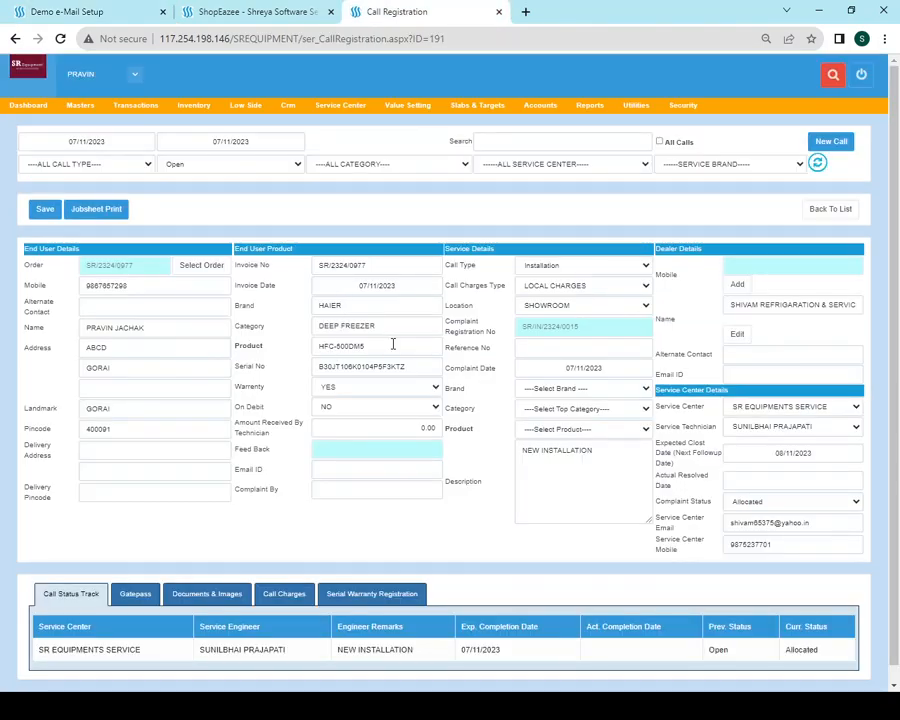
Return to the call list and filter it to ALL CALL STATUS
{"action": "left_click", "coordinate": [834, 210]}
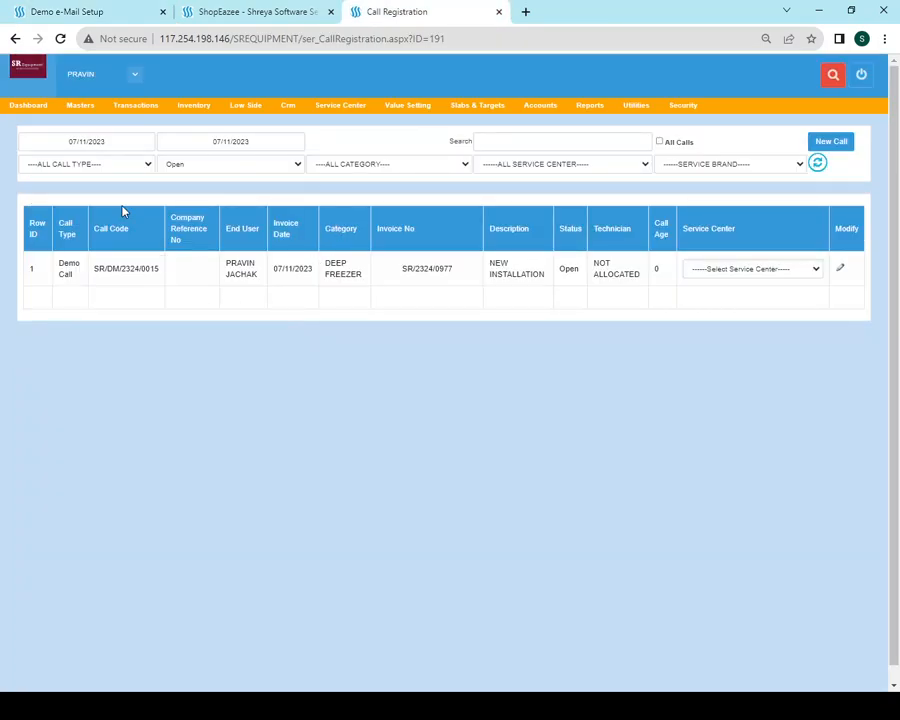
{"action": "left_click", "coordinate": [190, 167]}
{"action": "left_click", "coordinate": [192, 179]}
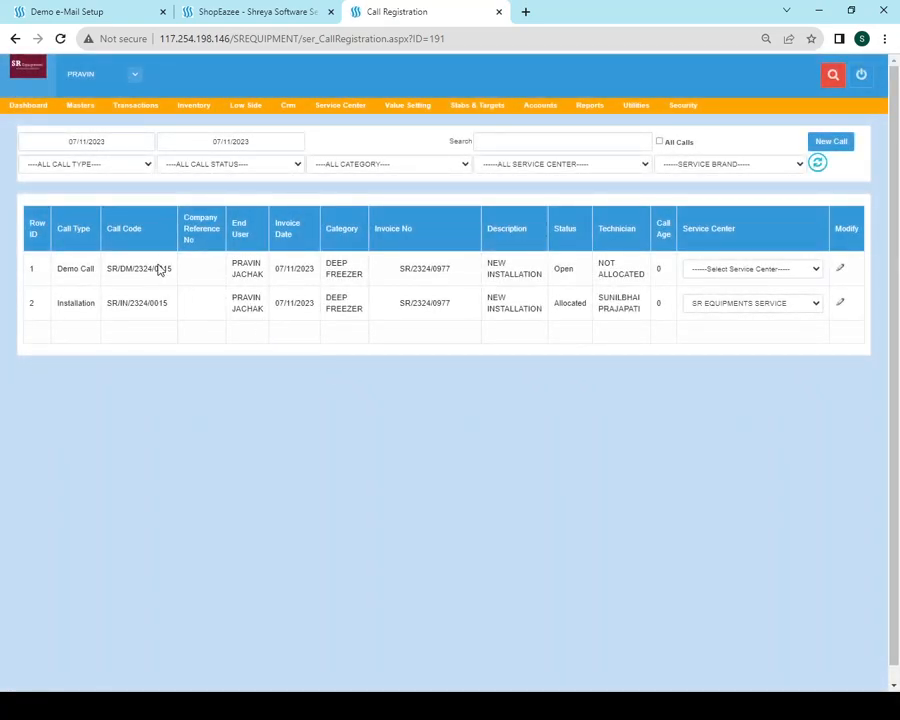
{"action": "left_click_drag", "start_coordinate": [61, 268], "coordinate": [97, 271]}
{"action": "left_click_drag", "start_coordinate": [55, 306], "coordinate": [106, 307]}
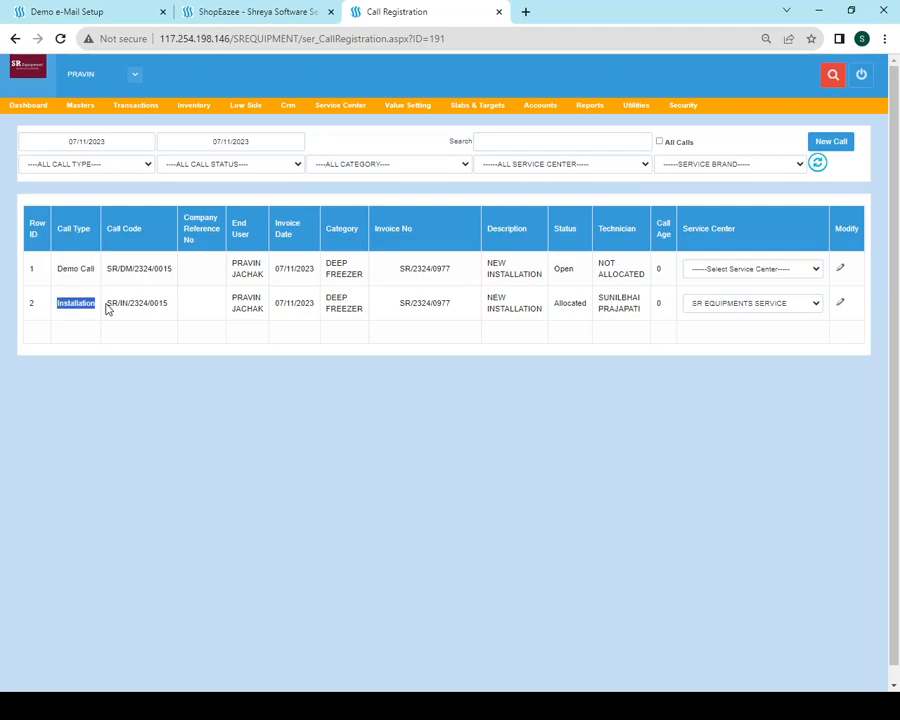
Recheck the DEEP FREEZER mail IDs, then open the deep-freezer call for editing
{"action": "mouse_move", "coordinate": [141, 98]}
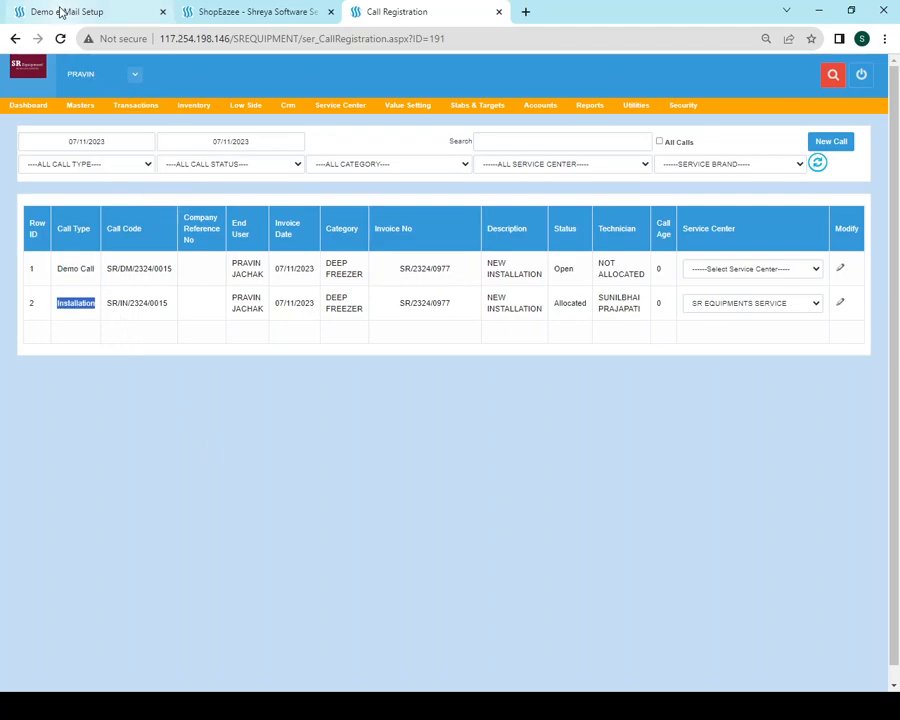
{"action": "left_click", "coordinate": [62, 11]}
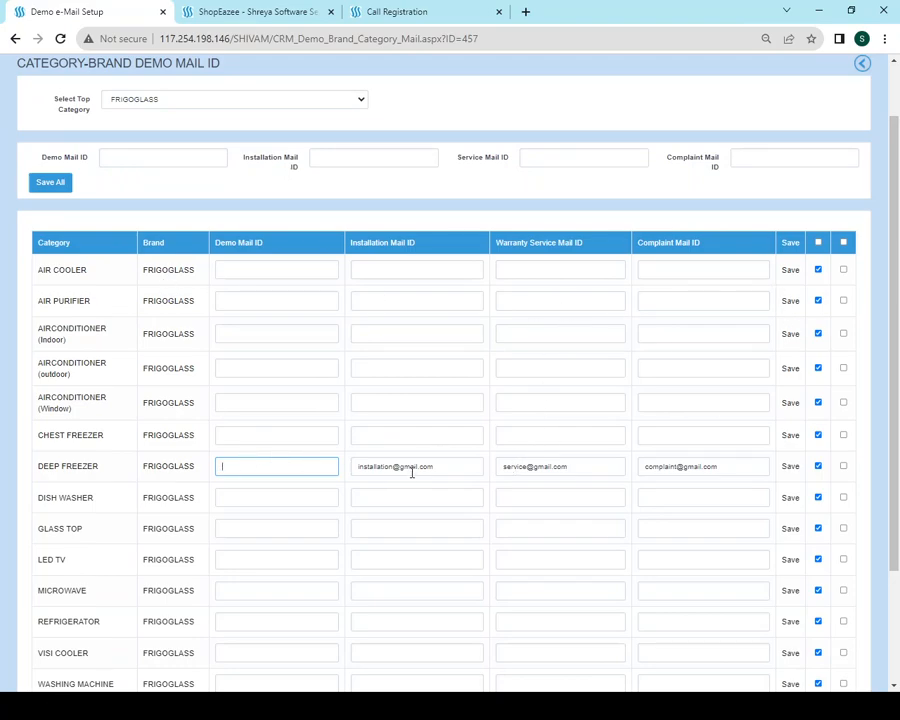
{"action": "left_click", "coordinate": [451, 470]}
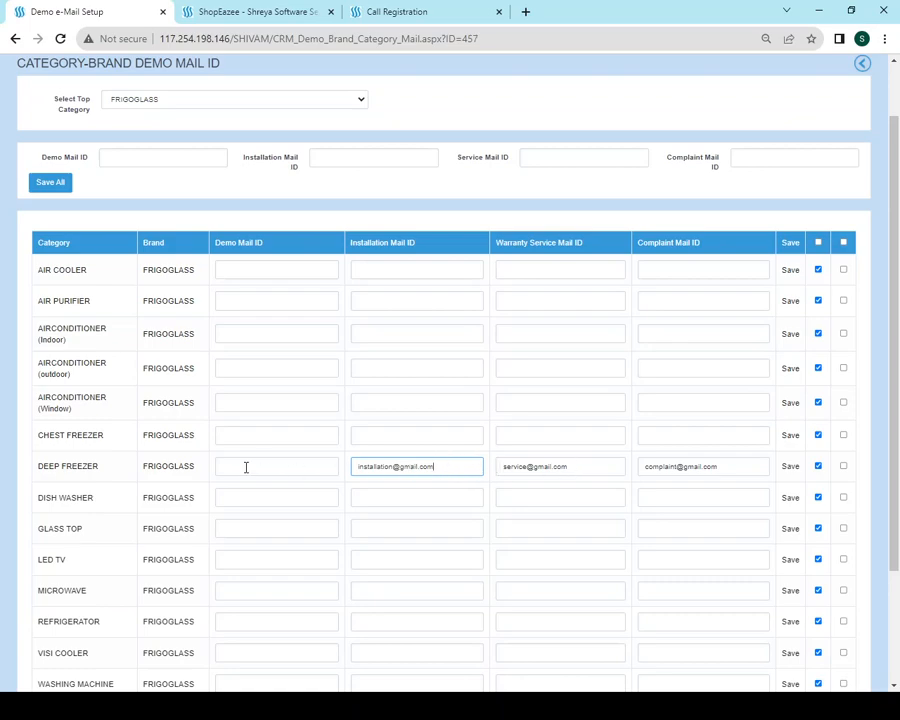
{"action": "left_click_drag", "start_coordinate": [38, 468], "coordinate": [683, 464]}
{"action": "left_click", "coordinate": [389, 18]}
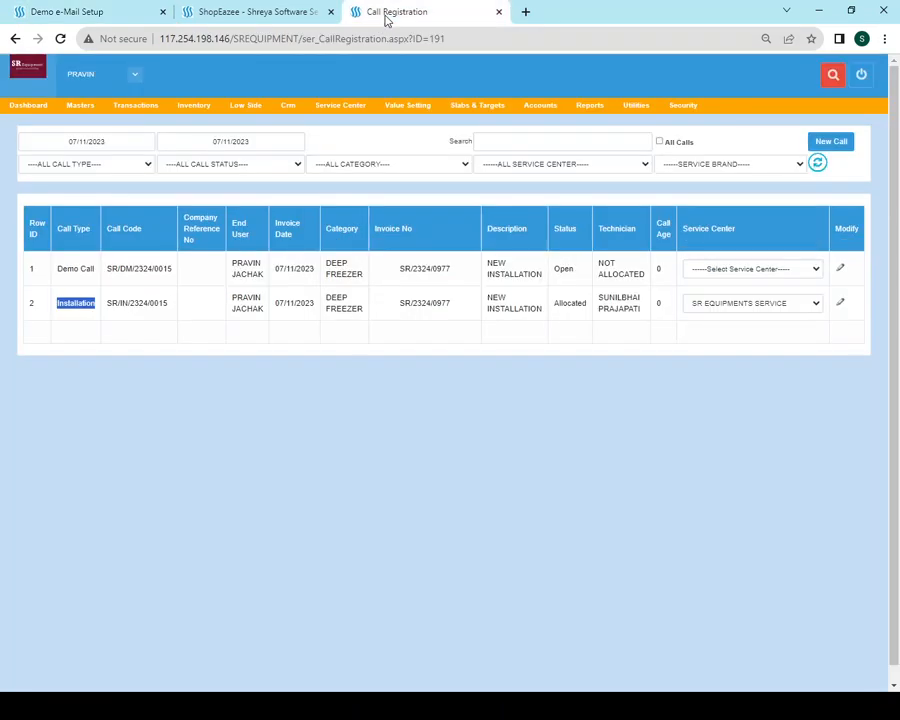
{"action": "left_click", "coordinate": [841, 270]}
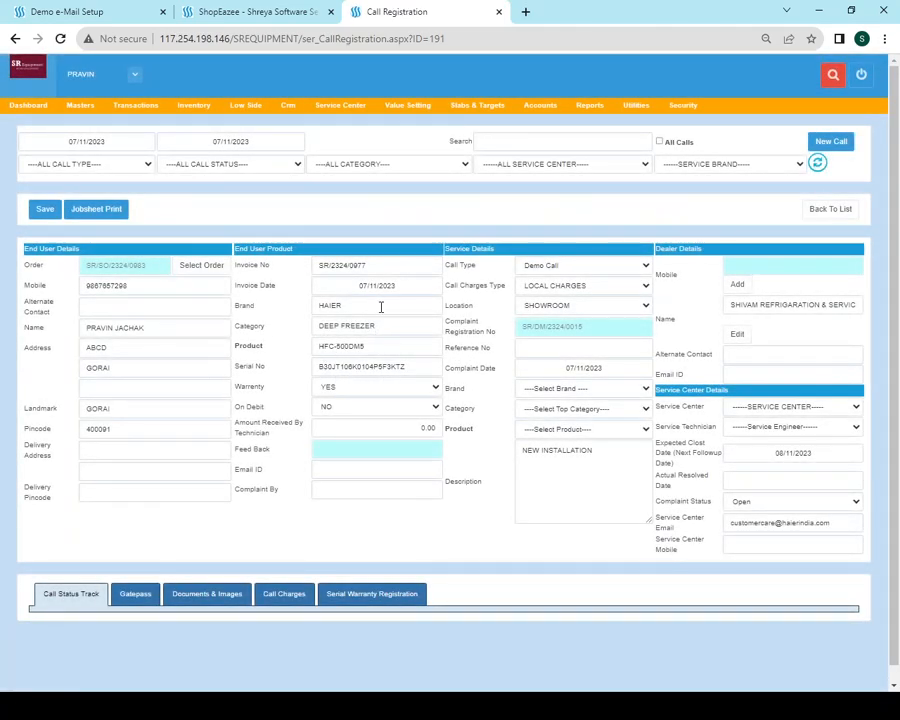
Change the HAIER DEEP FREEZER call's type from Demo Call to Complaints
{"action": "left_click_drag", "start_coordinate": [380, 307], "coordinate": [248, 308]}
{"action": "left_click", "coordinate": [393, 329]}
{"action": "left_click_drag", "start_coordinate": [393, 329], "coordinate": [283, 325]}
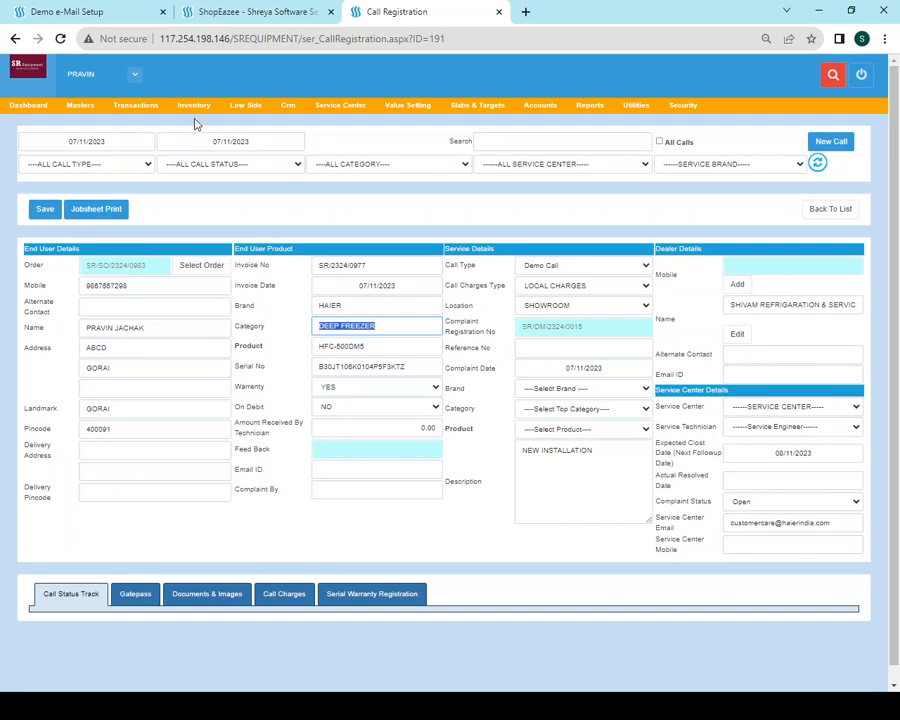
{"action": "left_click", "coordinate": [543, 267]}
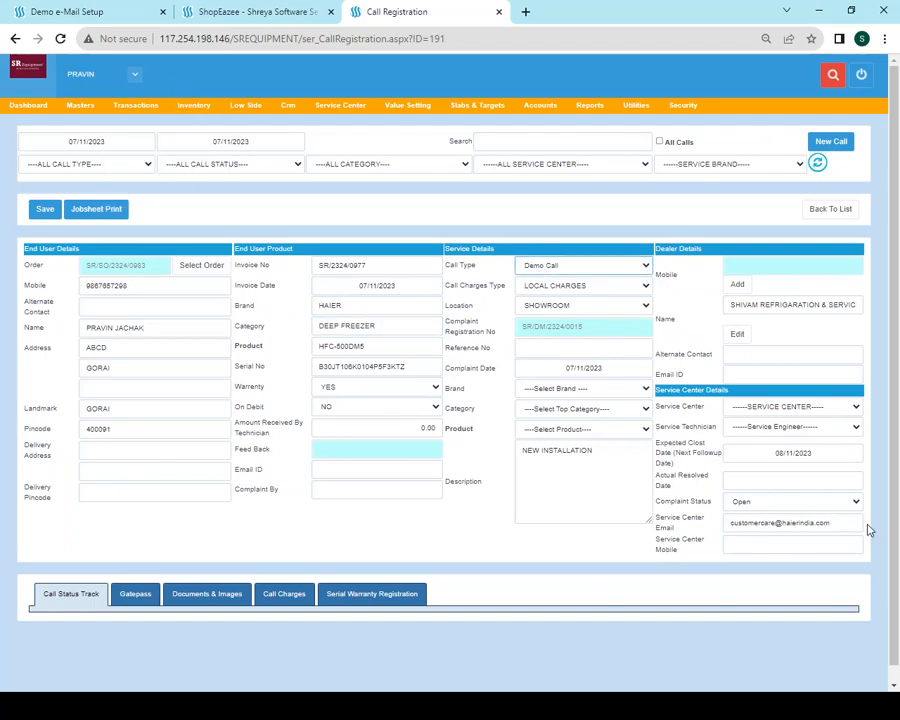
{"action": "left_click_drag", "start_coordinate": [853, 523], "coordinate": [688, 541]}
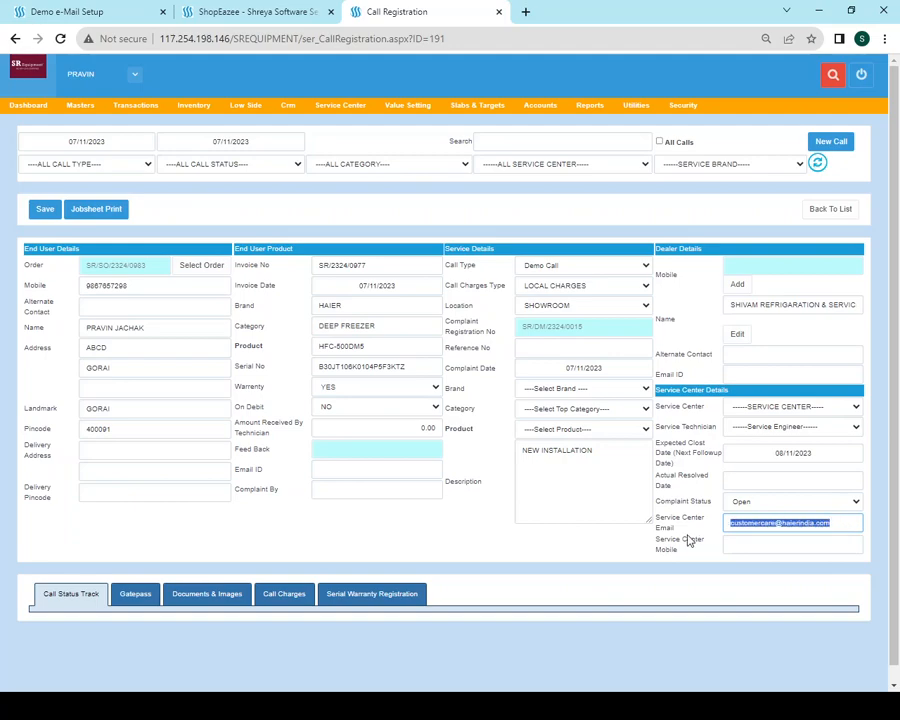
{"action": "left_click", "coordinate": [572, 264]}
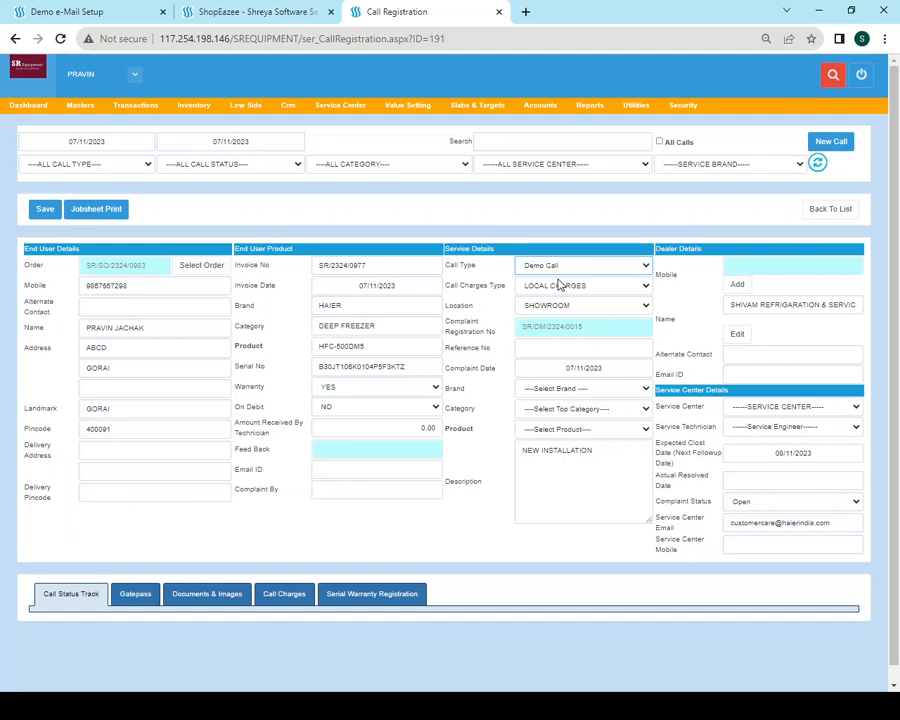
{"action": "left_click", "coordinate": [560, 285]}
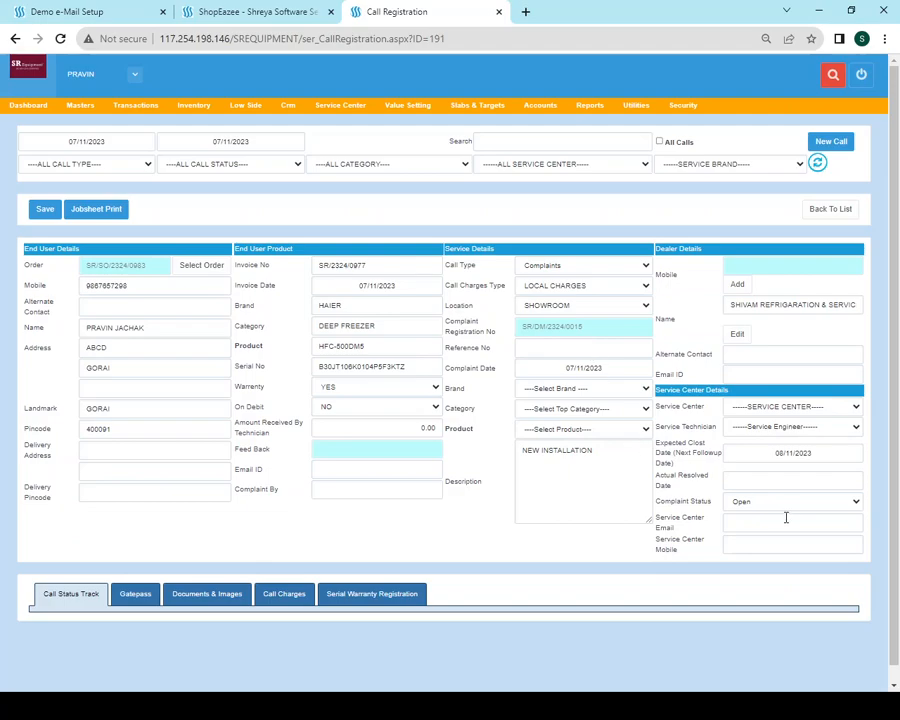
Compare DEEP FREEZER's complaint mail ID with the call's empty service center e-mail field
{"action": "left_click", "coordinate": [333, 305]}
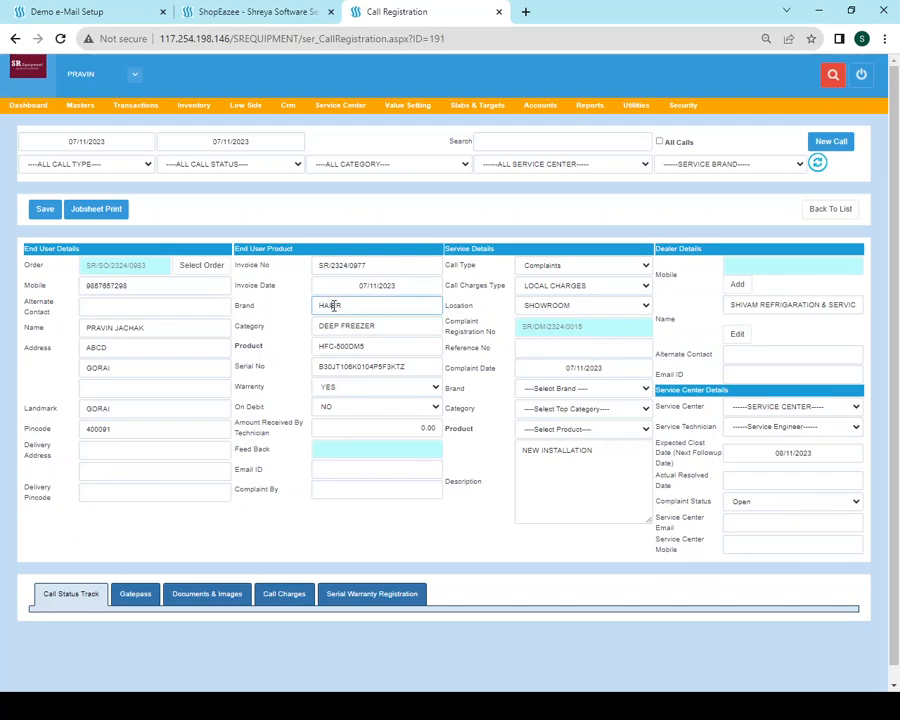
{"action": "left_click", "coordinate": [66, 11]}
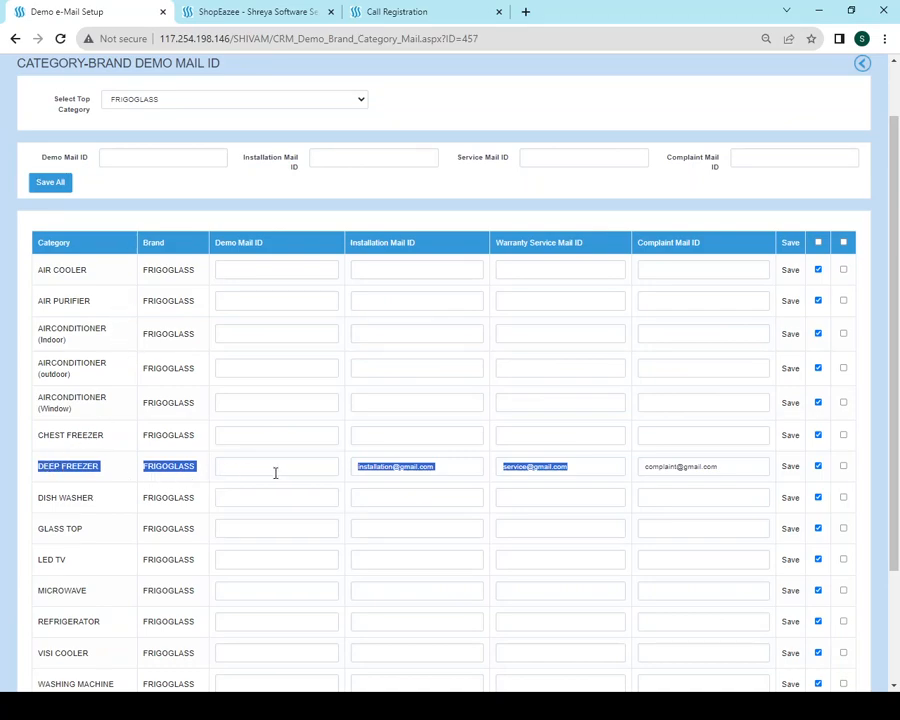
{"action": "left_click", "coordinate": [580, 466]}
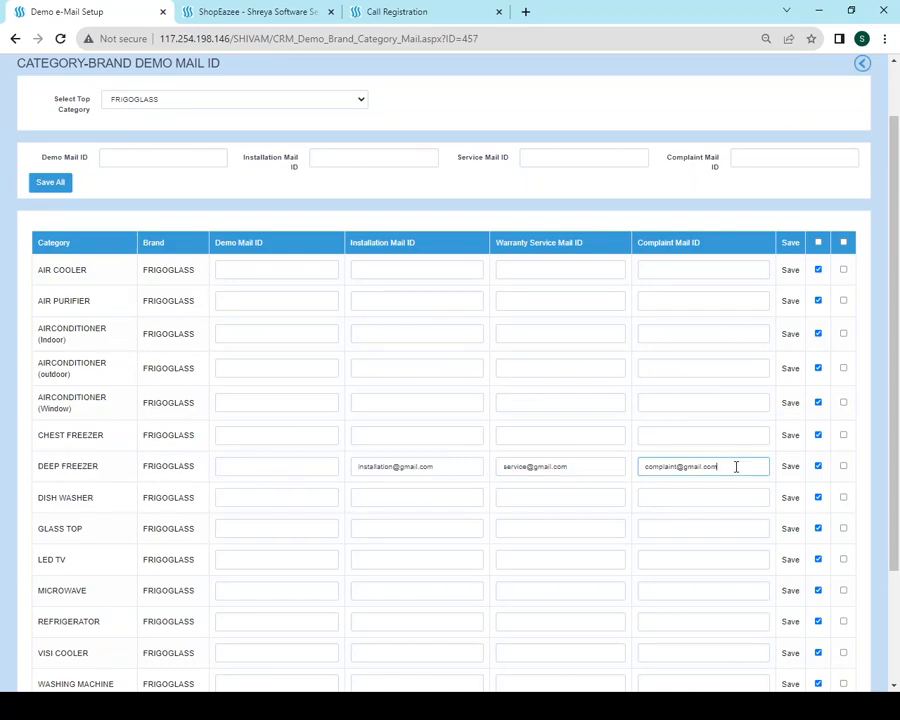
{"action": "left_click_drag", "start_coordinate": [732, 464], "coordinate": [638, 471]}
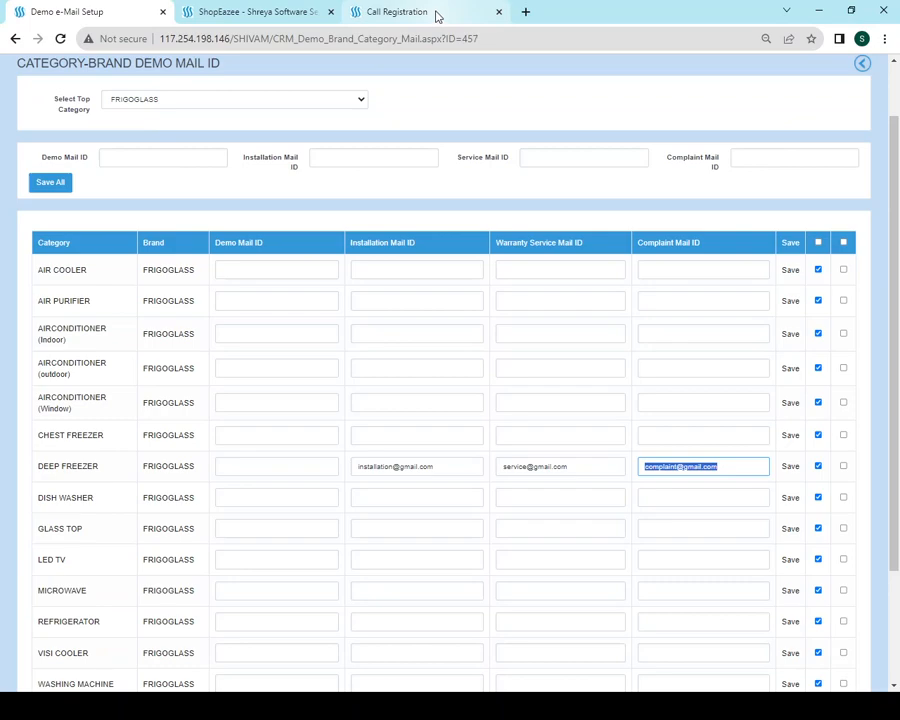
{"action": "left_click", "coordinate": [436, 14]}
{"action": "left_click", "coordinate": [796, 524]}
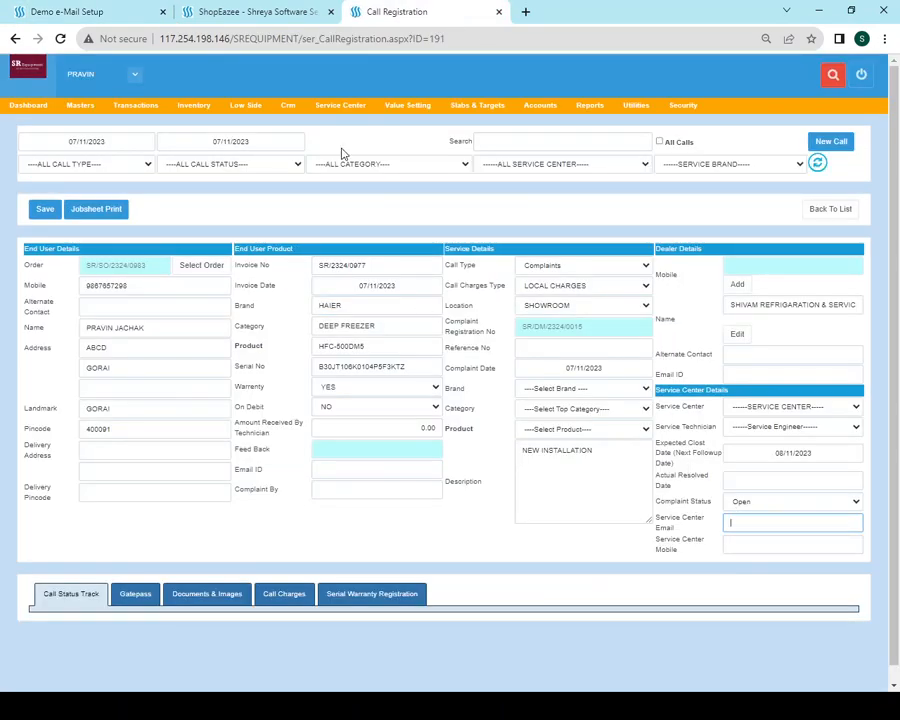
Recheck DEEP FREEZER's installation mail ID and return to the FRIGOGLASS demo mail setup table
{"action": "left_click", "coordinate": [150, 12]}
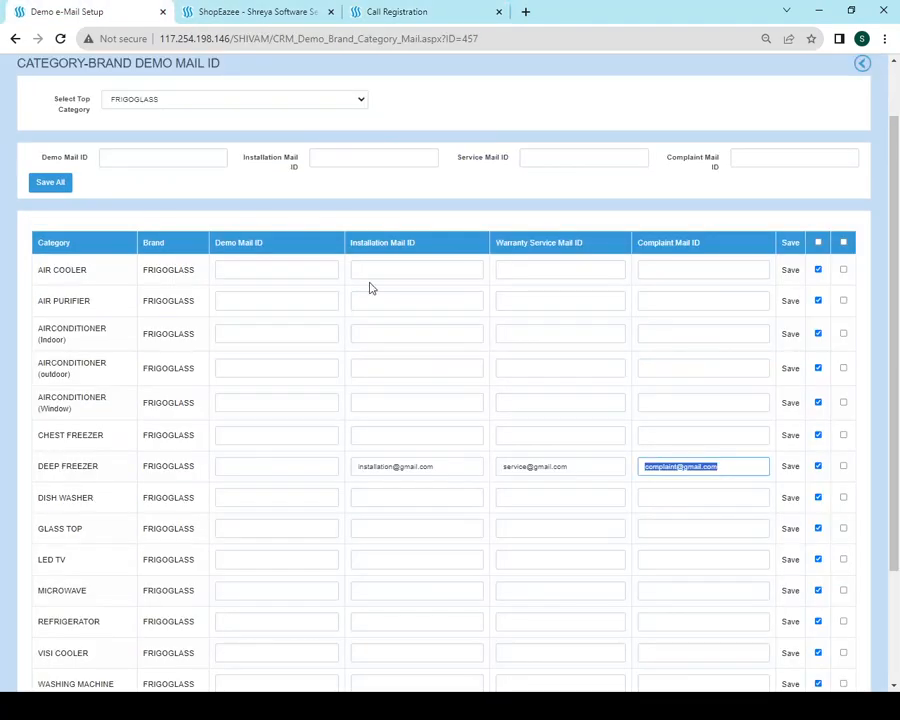
{"action": "left_click_drag", "start_coordinate": [437, 466], "coordinate": [299, 402]}
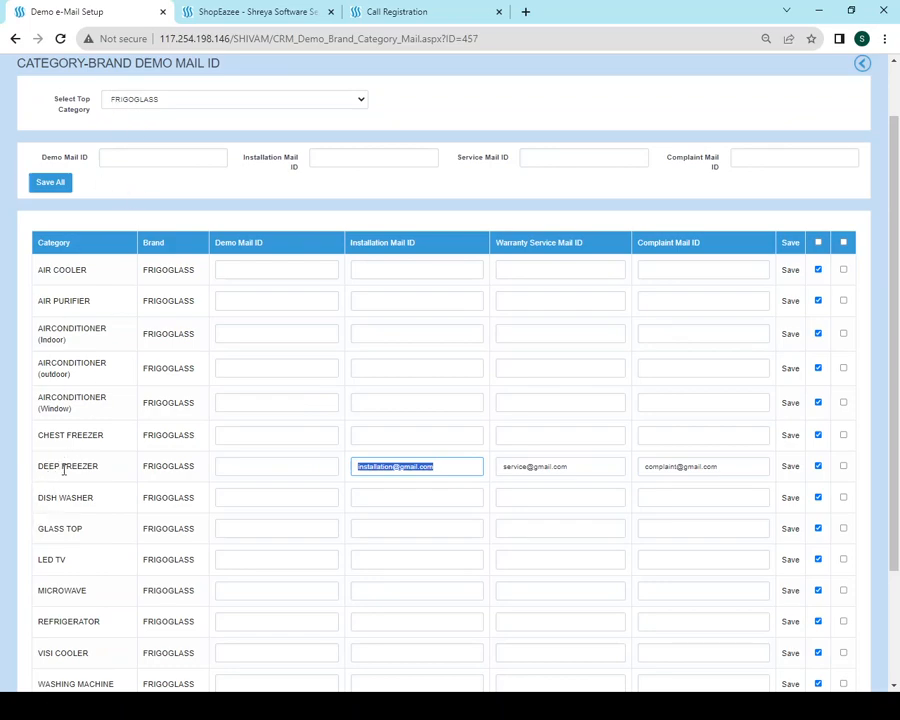
{"action": "left_click", "coordinate": [424, 12]}
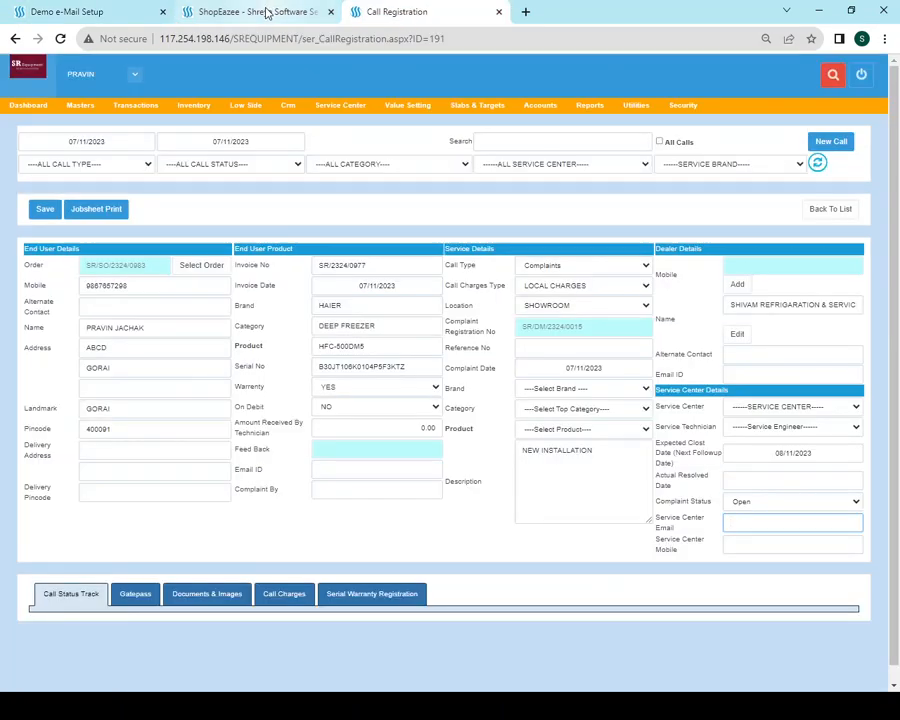
{"action": "left_click", "coordinate": [190, 11]}
{"action": "left_click", "coordinate": [74, 16]}
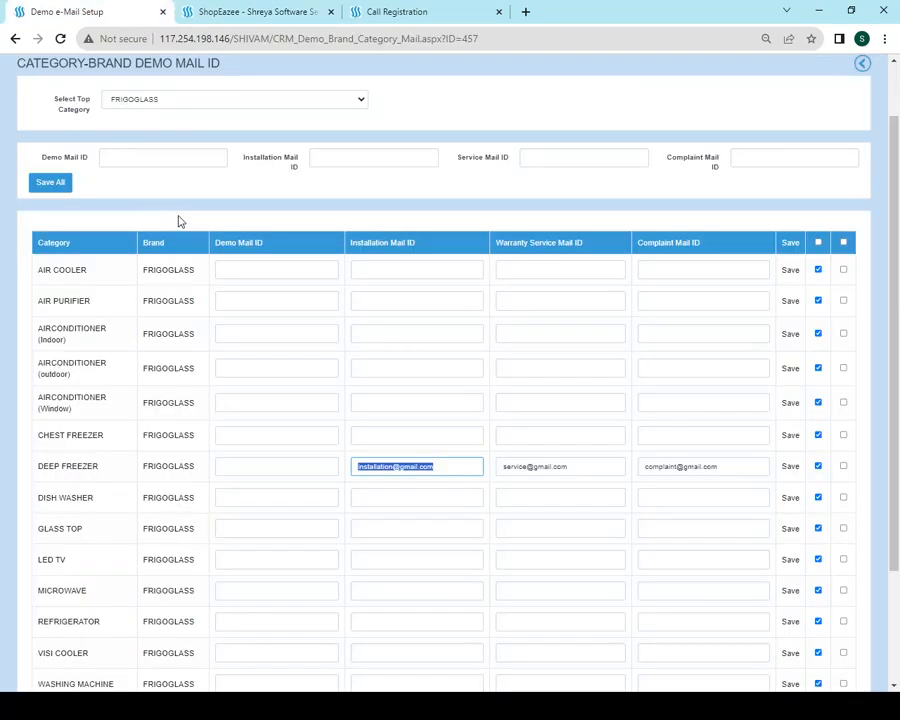
{"action": "scroll", "coordinate": [180, 225], "scroll_direction": "up", "scroll_amount": 1}
{"action": "mouse_move", "coordinate": [79, 107]}
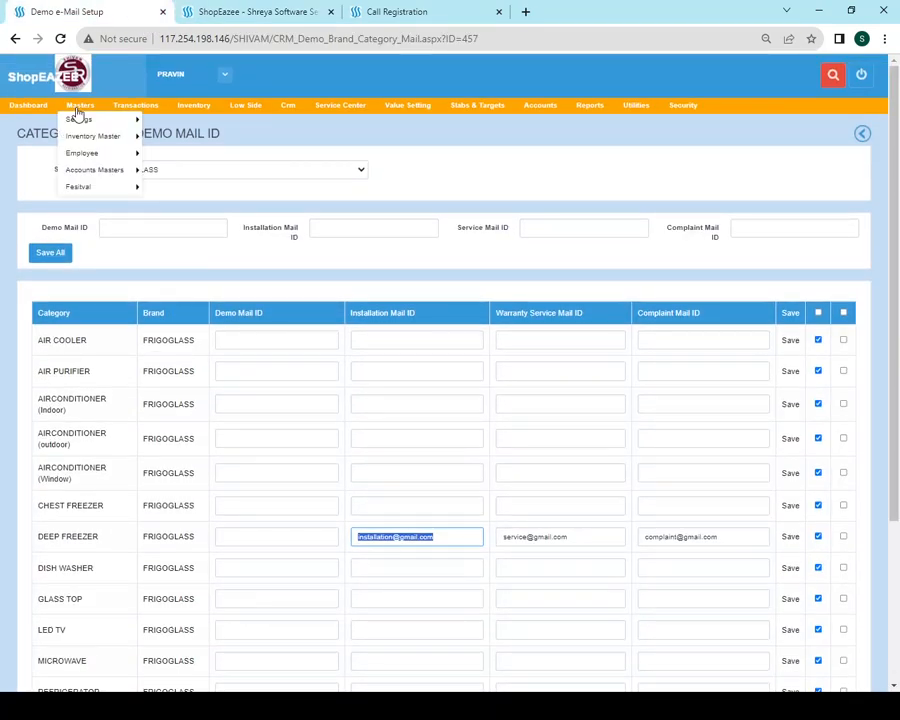
{"action": "mouse_move", "coordinate": [355, 109]}
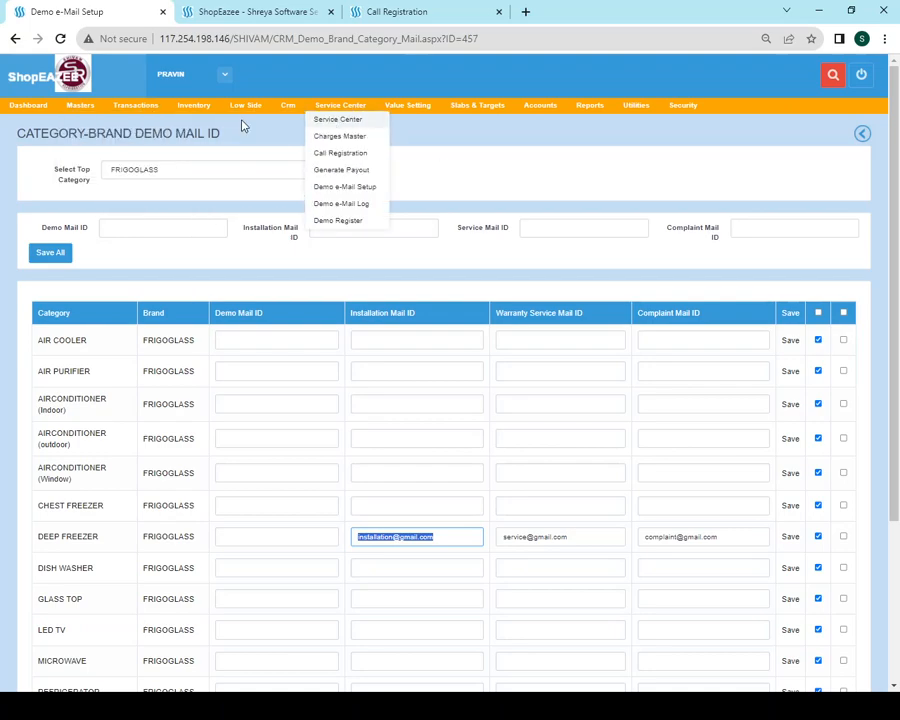
{"action": "mouse_move", "coordinate": [82, 154]}
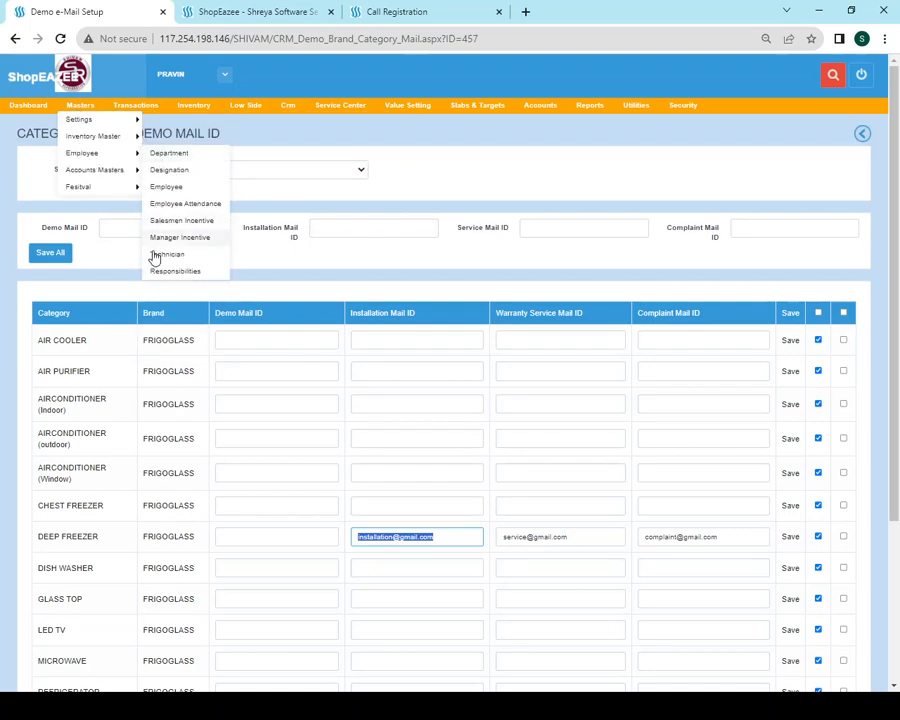
{"action": "left_click", "coordinate": [452, 180]}
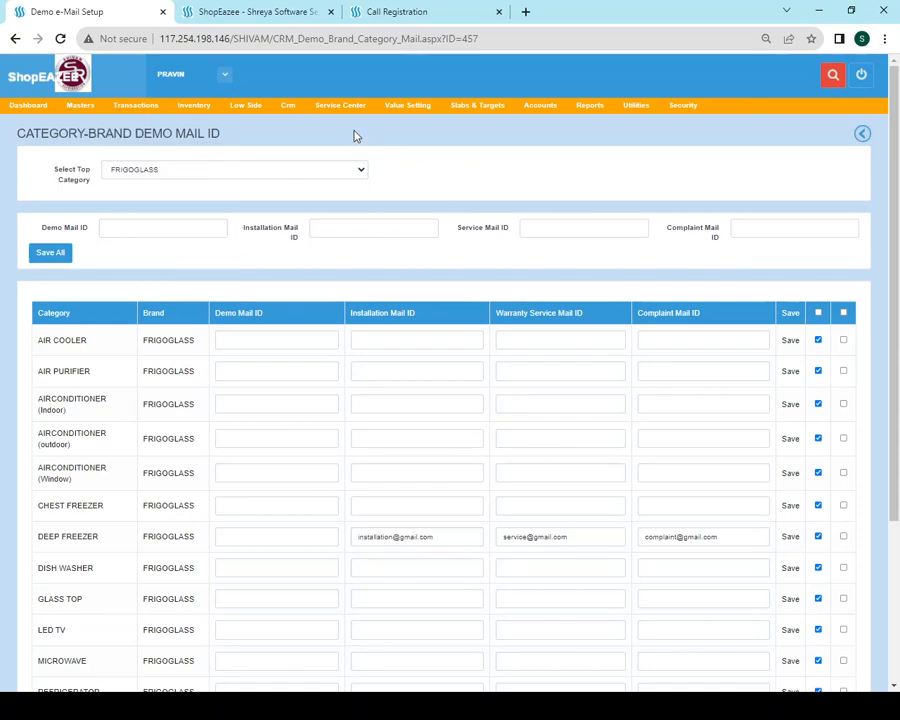
{"action": "mouse_move", "coordinate": [355, 113]}
Fill the top demo mail ID and copy DEEP FREEZER's installation and service addresses into the top fields
{"action": "left_click", "coordinate": [159, 231]}
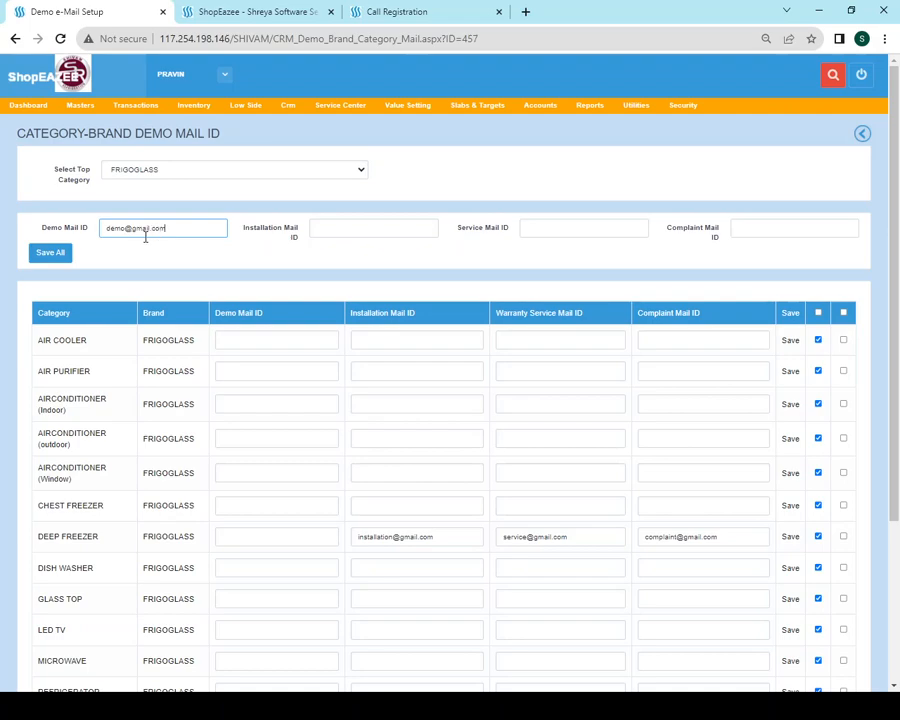
{"action": "triple_click", "coordinate": [415, 543]}
{"action": "key", "text": "ctrl+c"}
{"action": "left_click", "coordinate": [378, 233]}
{"action": "key", "text": "ctrl+v"}
{"action": "triple_click", "coordinate": [578, 536]}
{"action": "key", "text": "ctrl+c"}
{"action": "left_click", "coordinate": [563, 228]}
{"action": "key", "text": "ctrl+v"}
Copy the complaint address into the top field and save all four mail IDs for every category
{"action": "triple_click", "coordinate": [722, 534]}
{"action": "key", "text": "ctrl+c"}
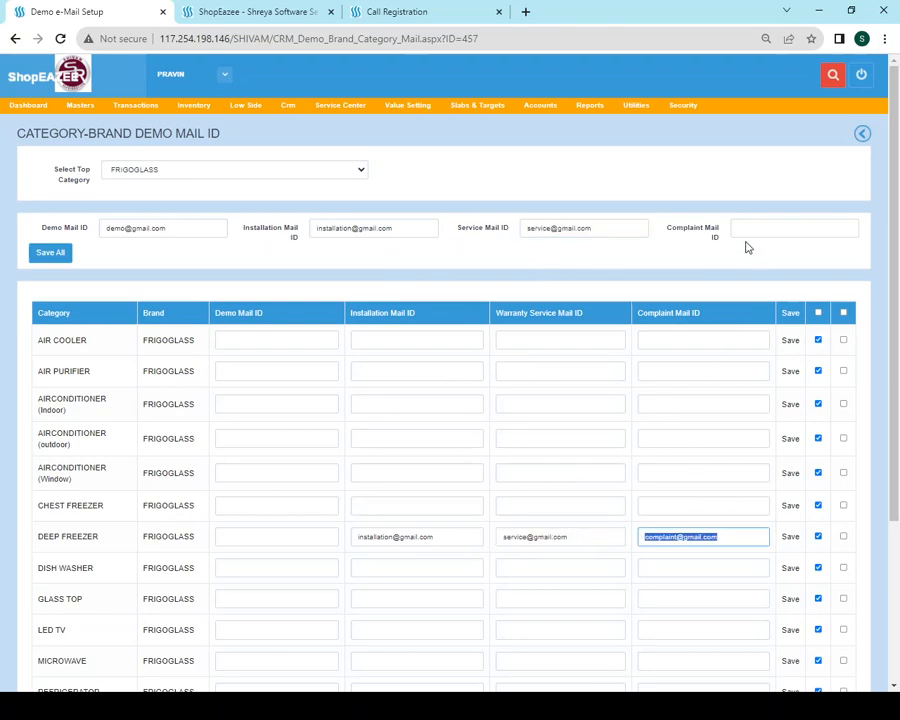
{"action": "left_click", "coordinate": [748, 230]}
{"action": "key", "text": "ctrl+v"}
{"action": "left_click", "coordinate": [45, 254]}
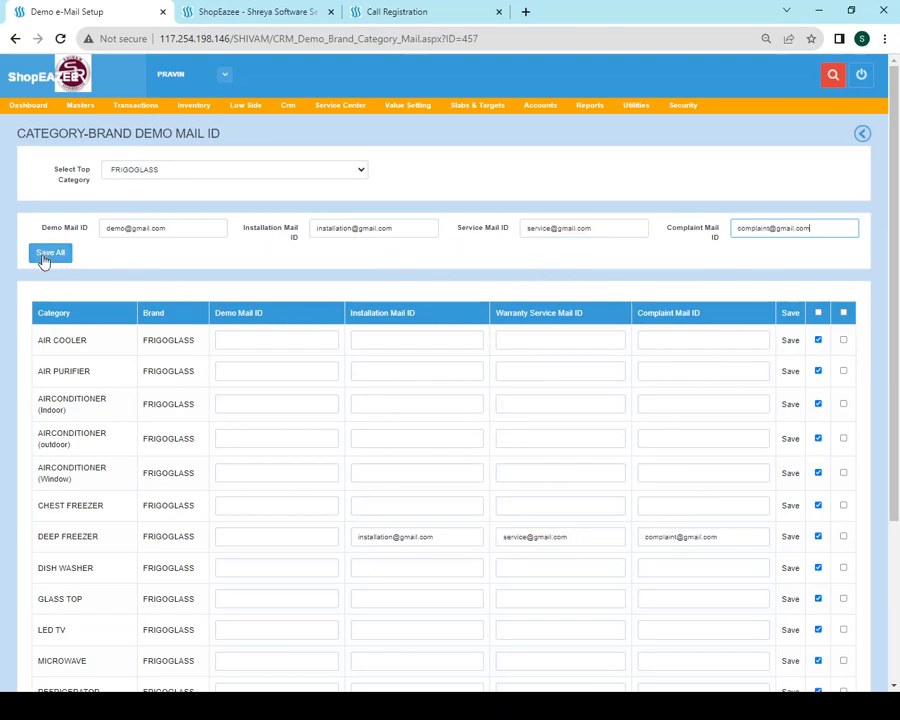
{"action": "left_click", "coordinate": [568, 121]}
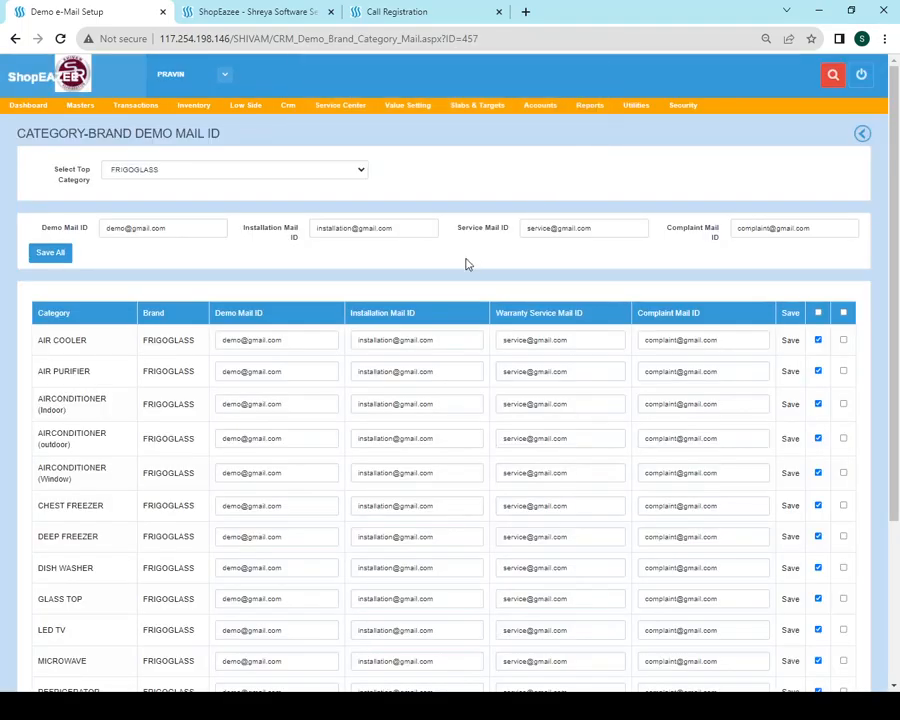
{"action": "scroll", "coordinate": [385, 270], "scroll_direction": "down", "scroll_amount": 5}
{"action": "scroll", "coordinate": [385, 268], "scroll_direction": "up", "scroll_amount": 4}
{"action": "mouse_move", "coordinate": [288, 108]}
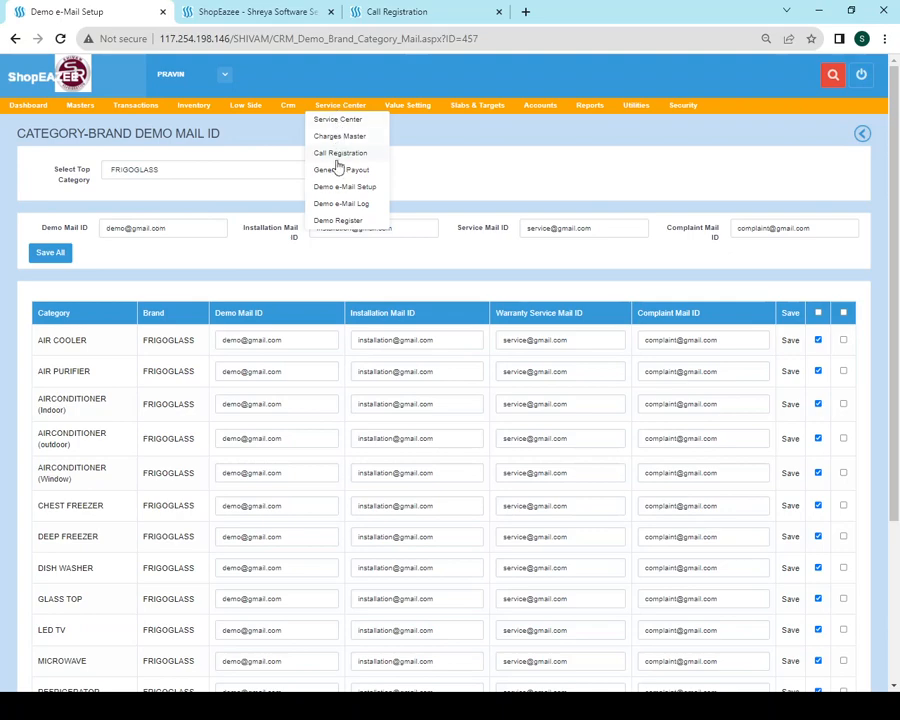
Start a new call and load the customer's 07/11/2023 invoiced order, found by mobile number
{"action": "left_click", "coordinate": [336, 160]}
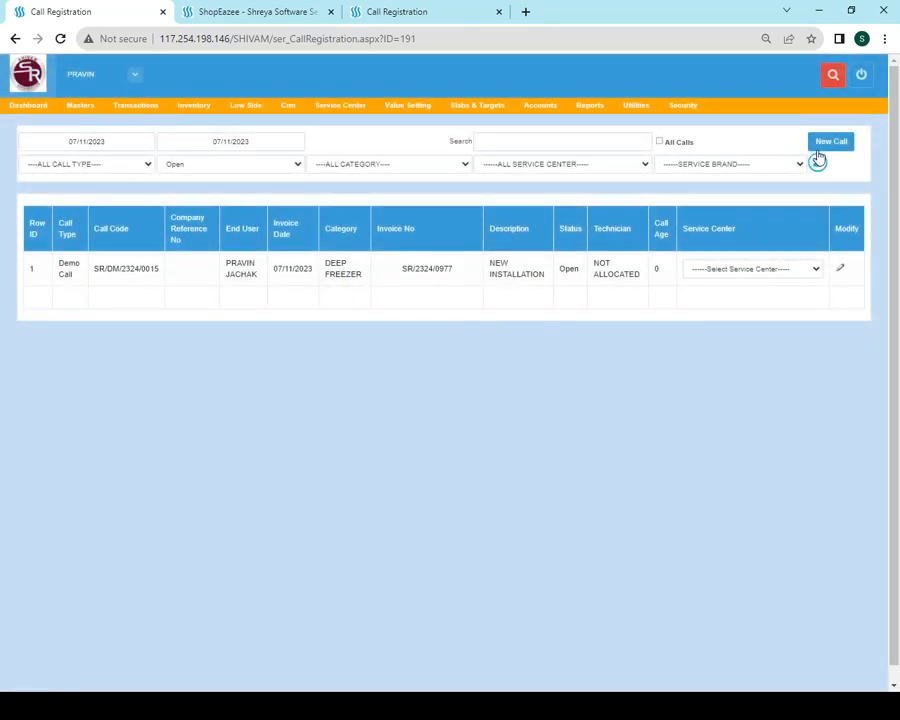
{"action": "left_click", "coordinate": [834, 143]}
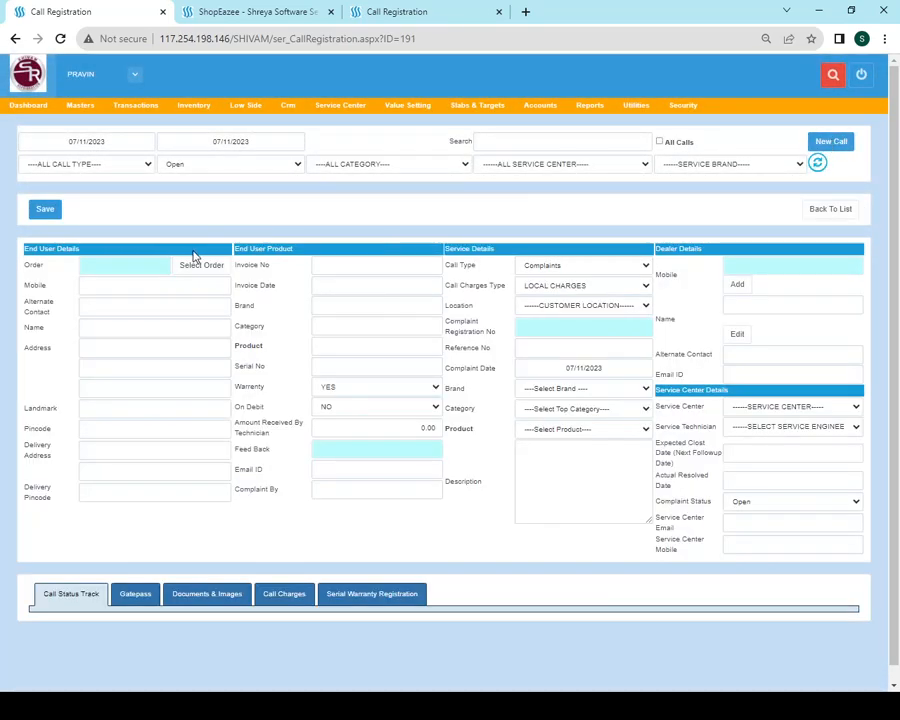
{"action": "left_click", "coordinate": [199, 268]}
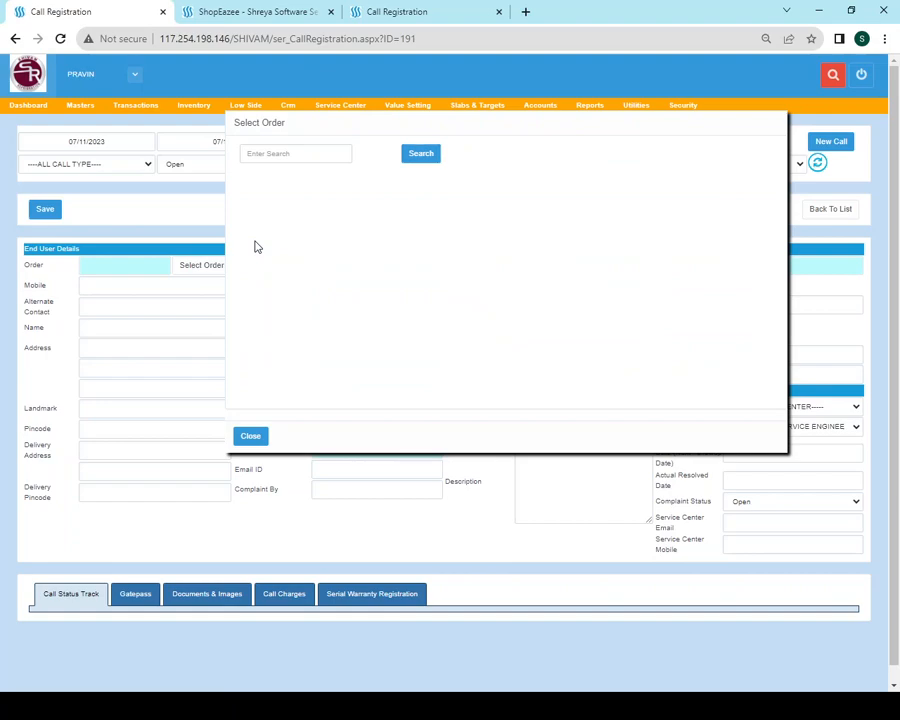
{"action": "left_click", "coordinate": [317, 151]}
{"action": "left_click", "coordinate": [419, 157]}
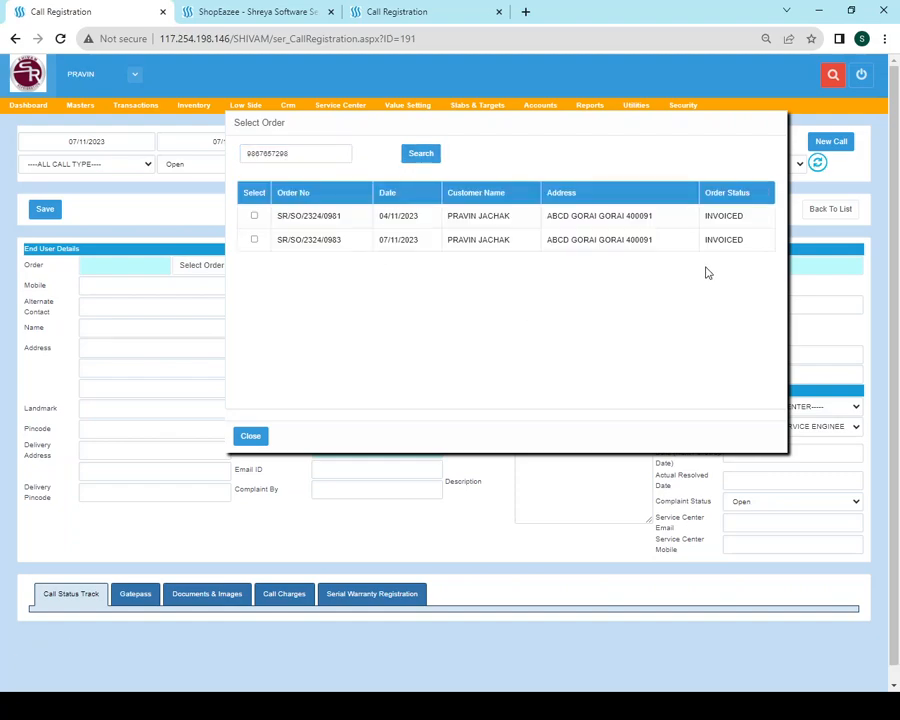
{"action": "left_click", "coordinate": [254, 241]}
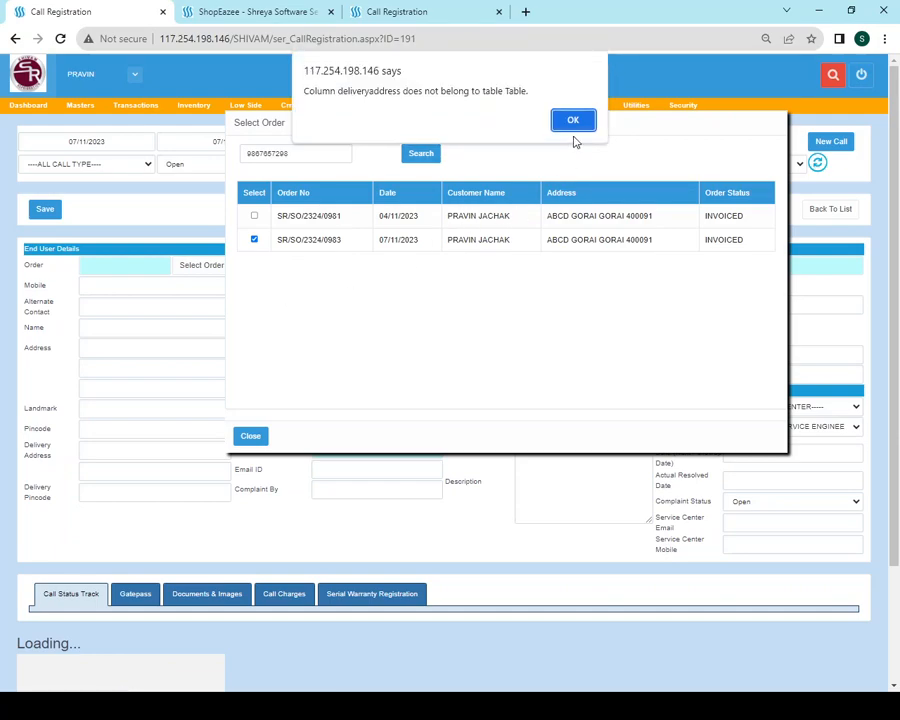
{"action": "left_click", "coordinate": [578, 121]}
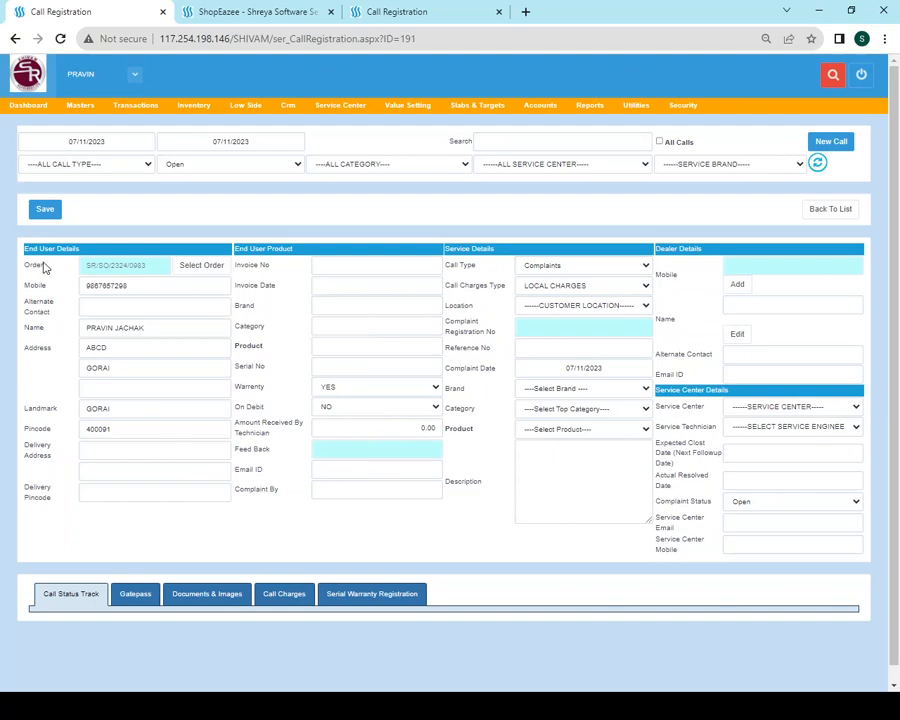
Enter the invoice number and set the invoice date to 06/11/2023
{"action": "left_click", "coordinate": [390, 267]}
{"action": "type", "text": "78787888"}
{"action": "key", "text": "Tab"}
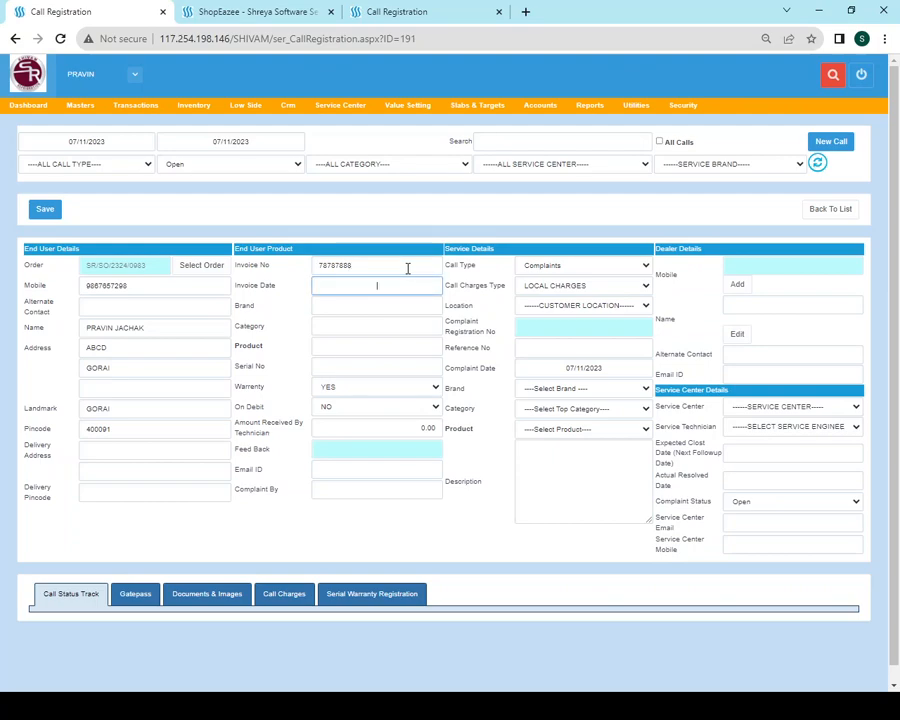
{"action": "type", "text": "06/11/2023"}
{"action": "key", "text": "Tab"}
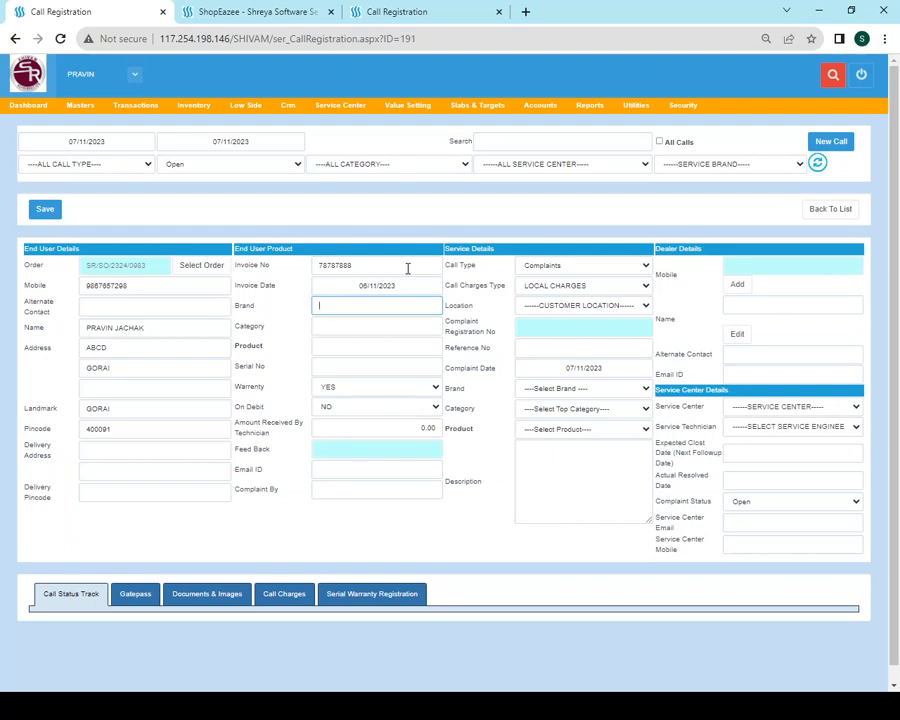
Choose brand HAIER, location SHOWROOM, category DEEP FREEZER and product HFC-230SMS HT DF/HAIER, then start the description
{"action": "left_click", "coordinate": [590, 389]}
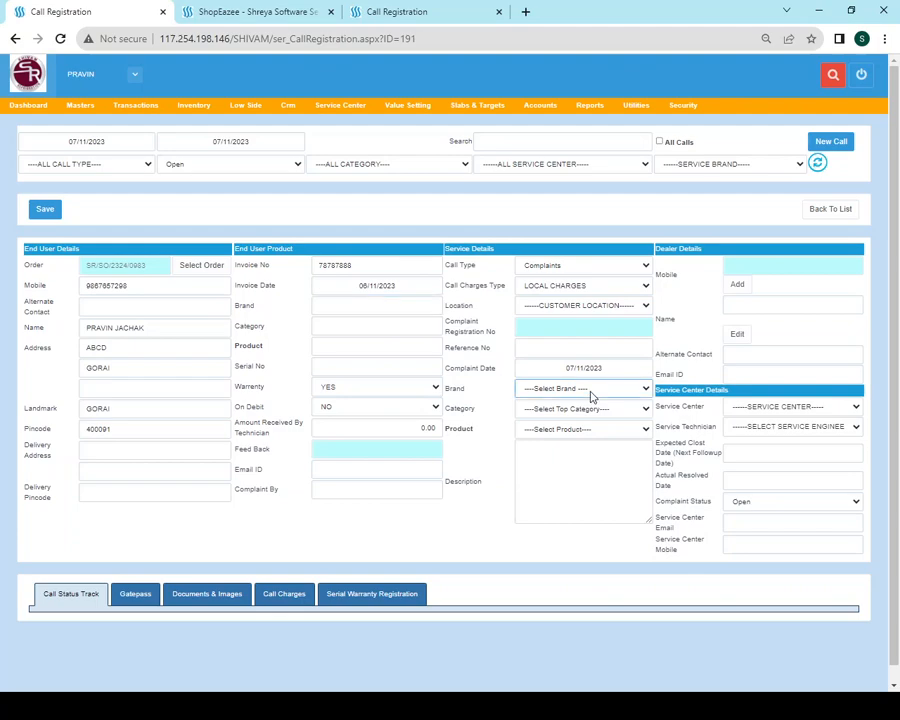
{"action": "left_click", "coordinate": [562, 440]}
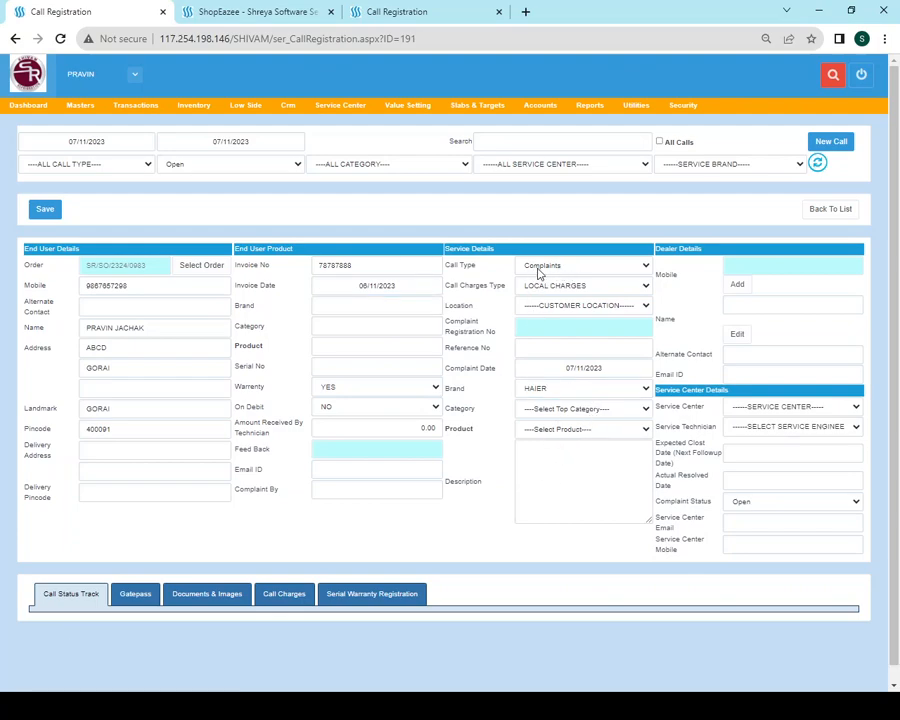
{"action": "left_click", "coordinate": [561, 306]}
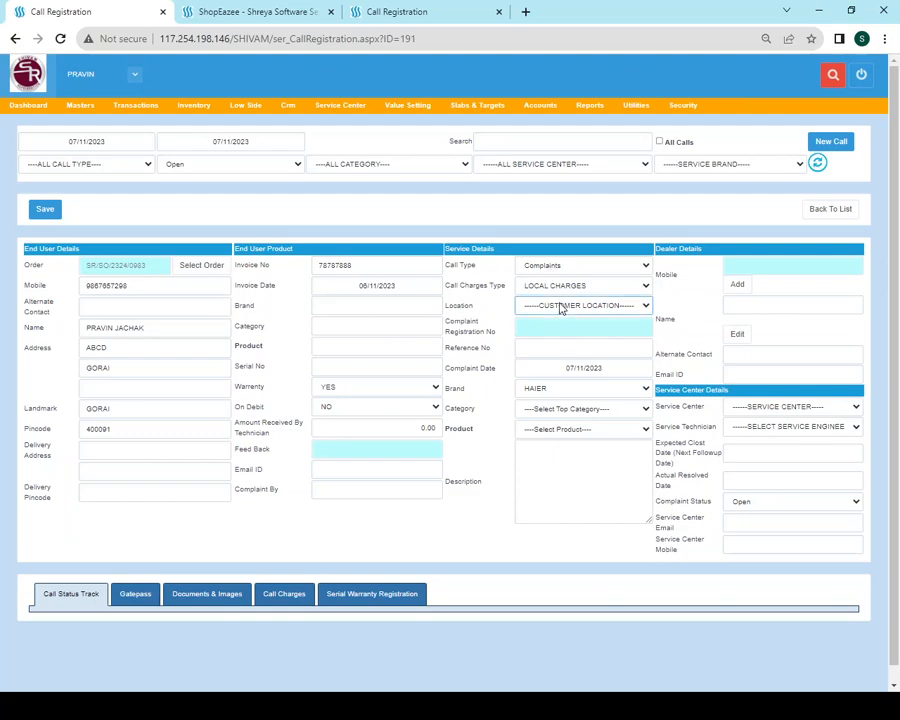
{"action": "left_click", "coordinate": [540, 408]}
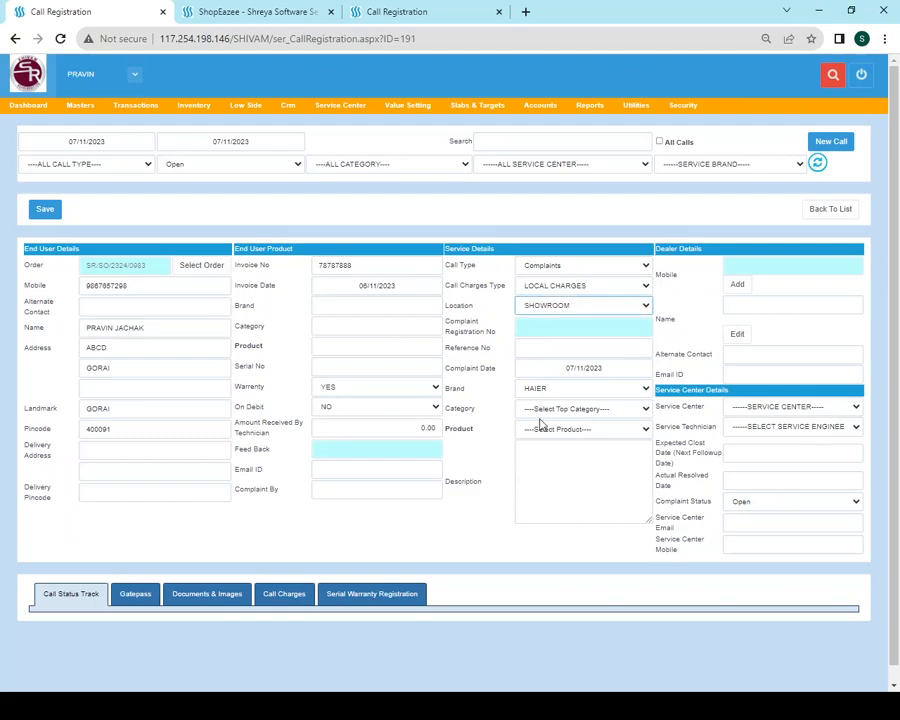
{"action": "left_click", "coordinate": [569, 410]}
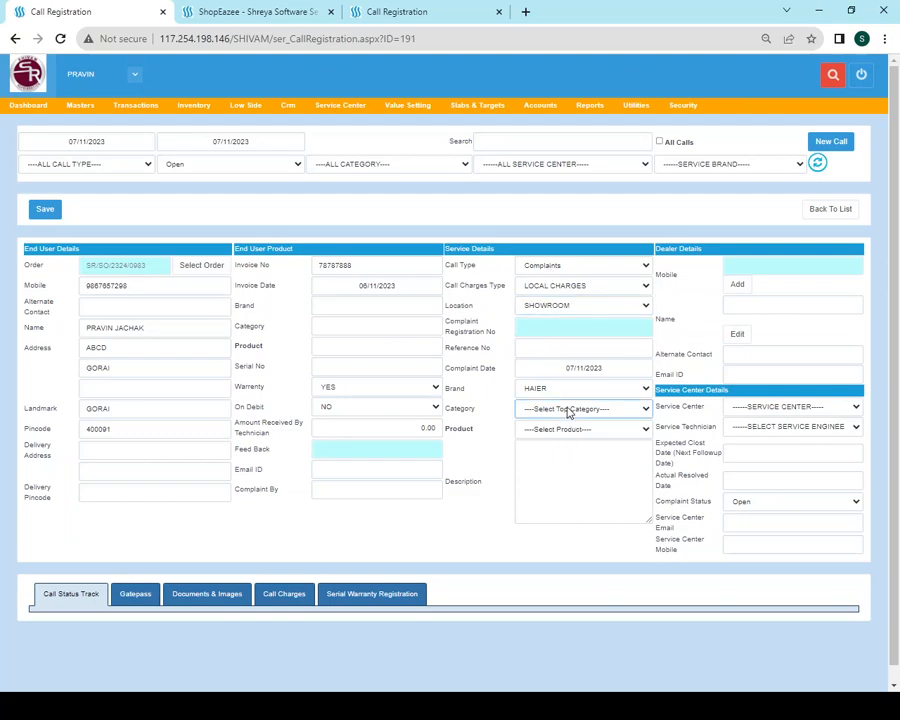
{"action": "left_click", "coordinate": [566, 494]}
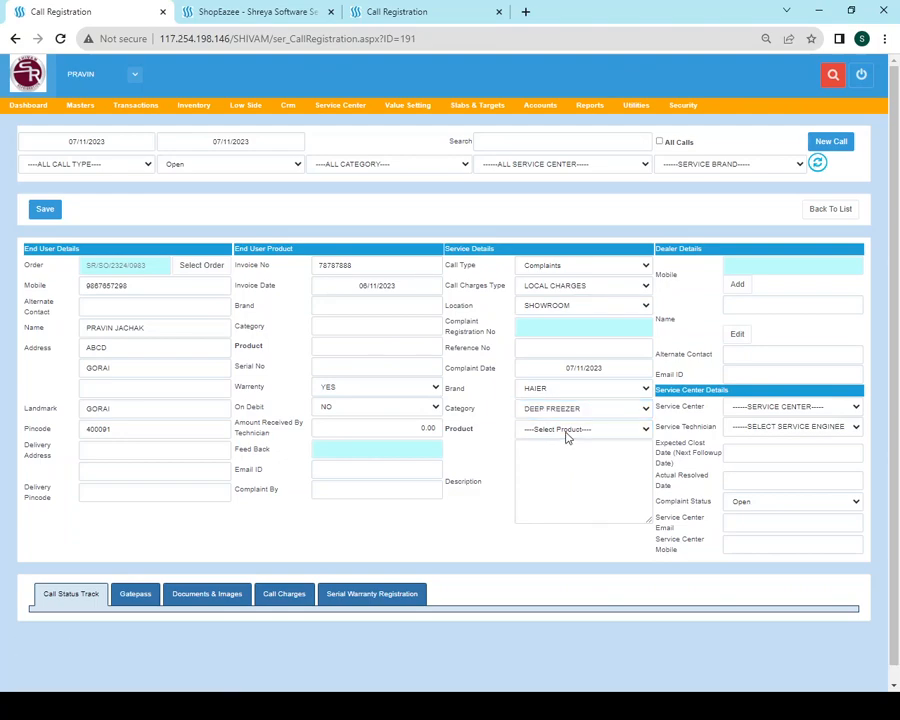
{"action": "left_click", "coordinate": [564, 546]}
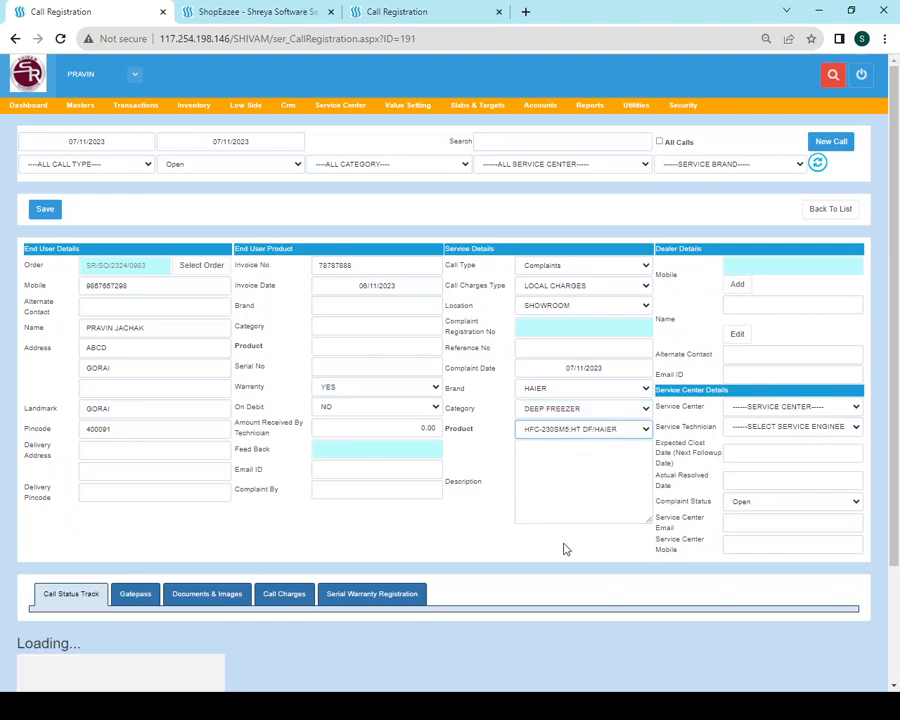
{"action": "left_click", "coordinate": [560, 479]}
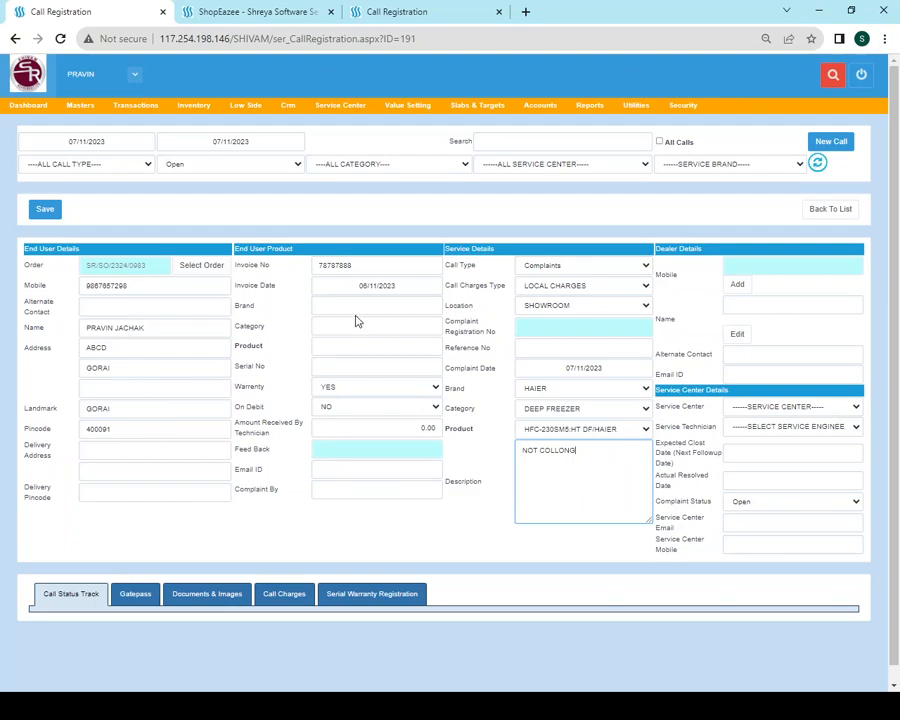
Save the complaint call, getting past the missing brand/model warning, until it is added successfully
{"action": "left_click", "coordinate": [48, 211]}
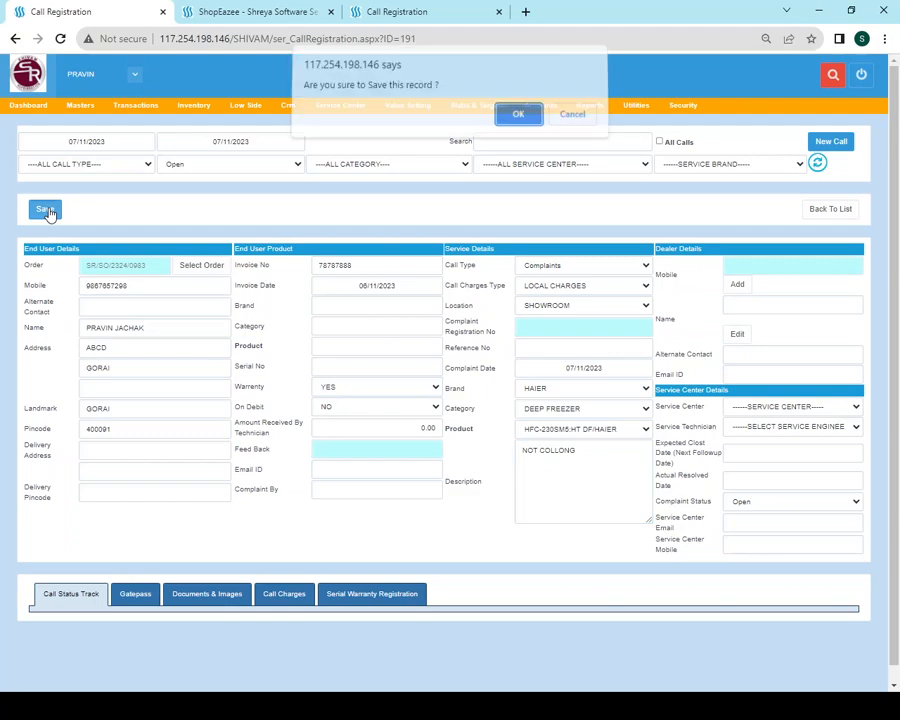
{"action": "left_click", "coordinate": [518, 116]}
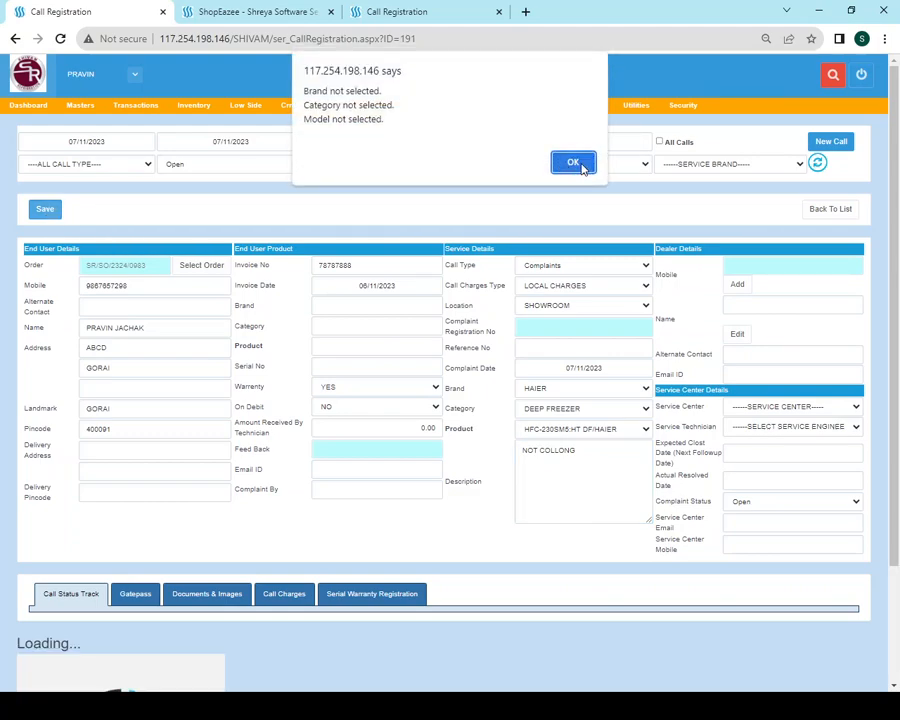
{"action": "left_click", "coordinate": [575, 165]}
{"action": "left_click", "coordinate": [326, 308]}
{"action": "left_click", "coordinate": [354, 326]}
{"action": "left_click", "coordinate": [353, 345]}
{"action": "left_click", "coordinate": [349, 384]}
{"action": "left_click", "coordinate": [349, 367]}
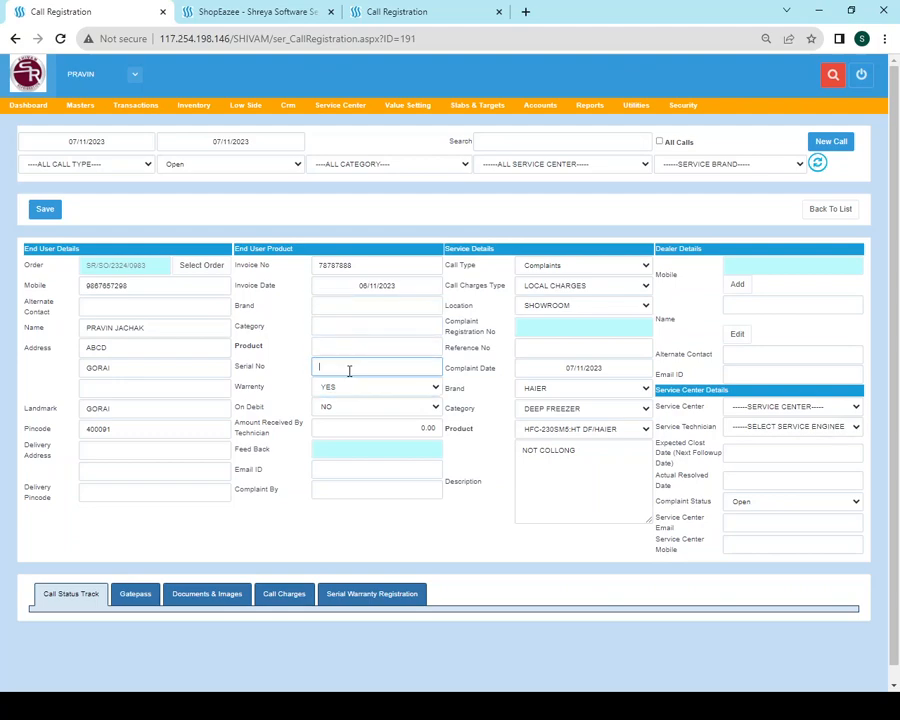
{"action": "left_click", "coordinate": [50, 212]}
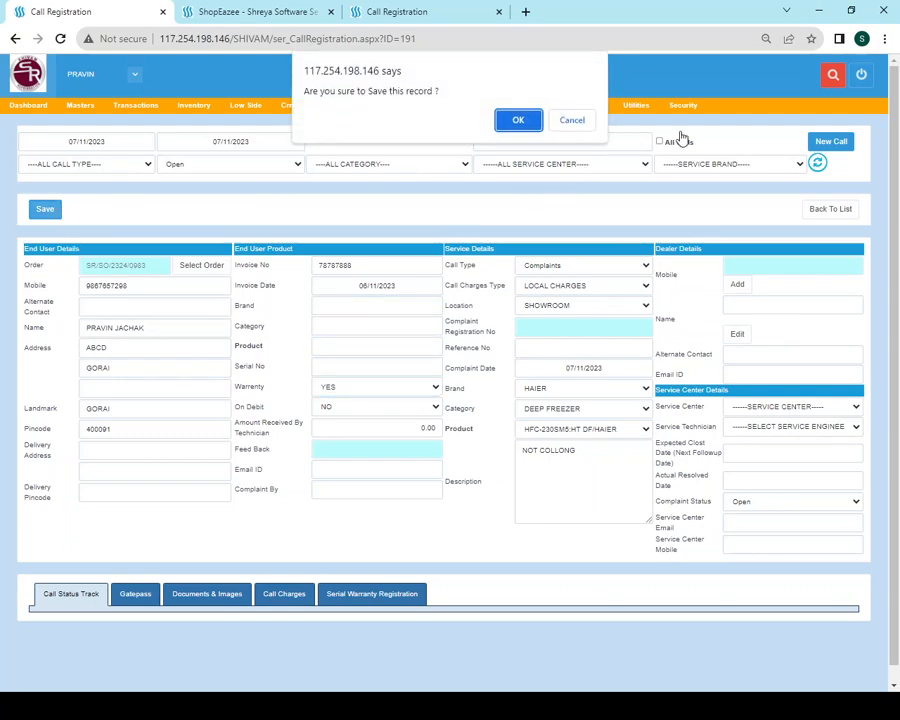
{"action": "left_click", "coordinate": [508, 119]}
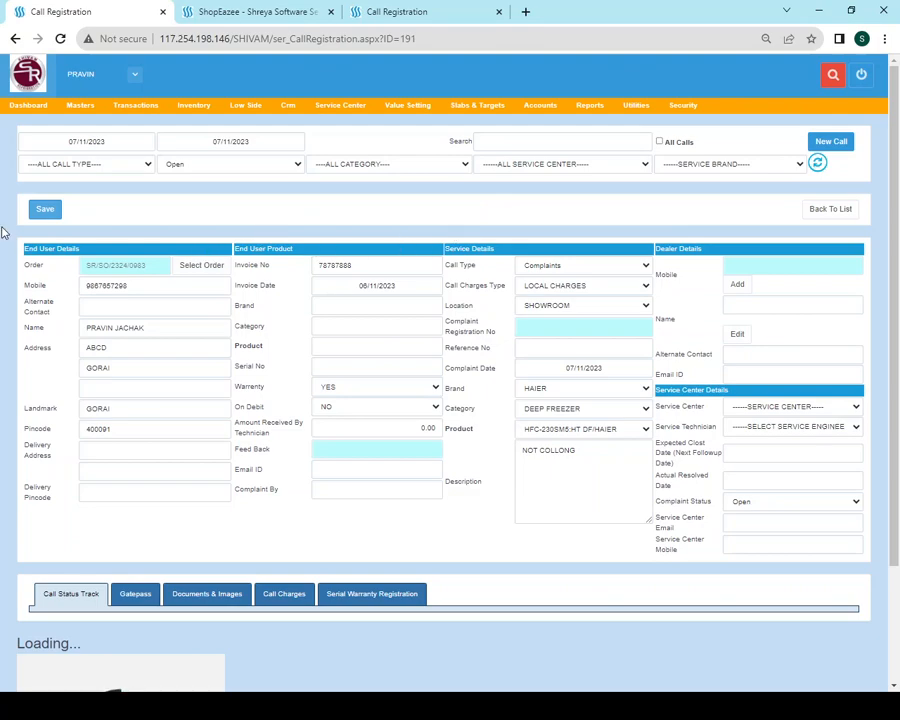
{"action": "left_click", "coordinate": [574, 119]}
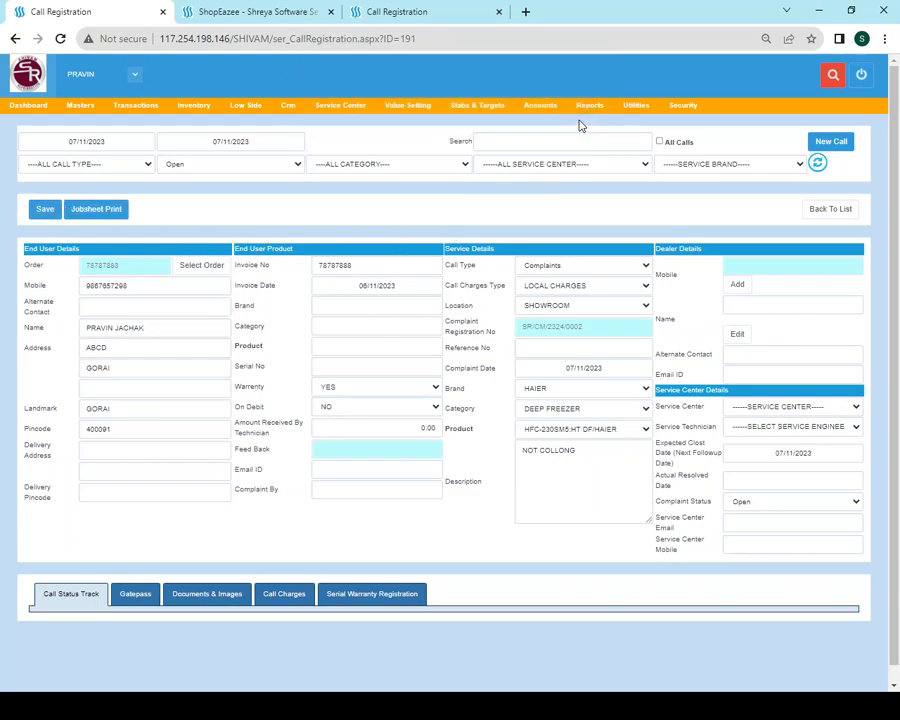
Select the new complaint registration number, then reload the SREQUIPMENT call page
{"action": "left_click_drag", "start_coordinate": [562, 334], "coordinate": [433, 331]}
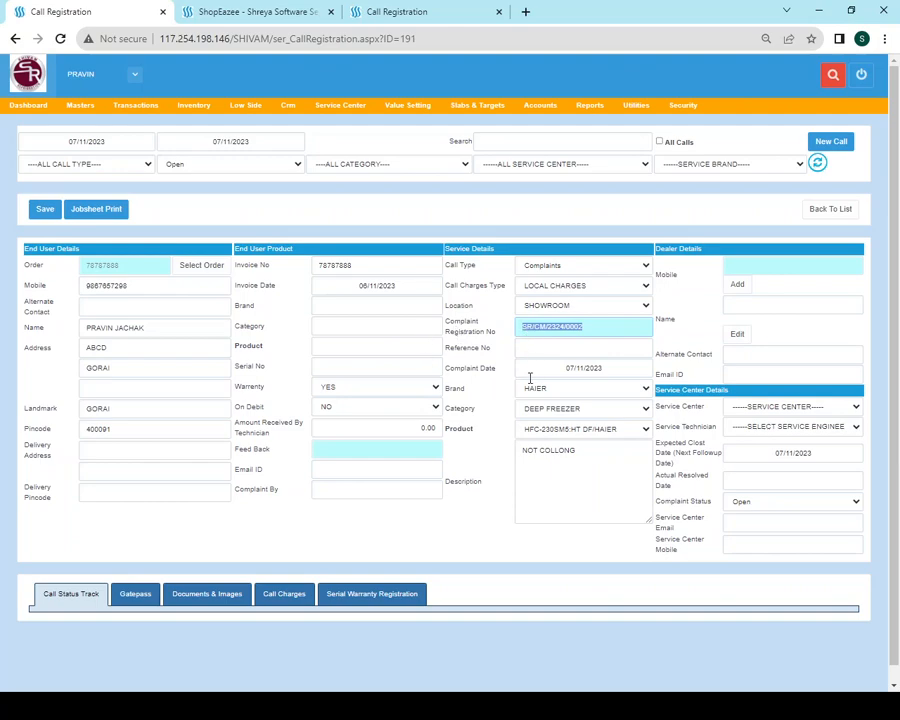
{"action": "left_click", "coordinate": [417, 12]}
{"action": "left_click", "coordinate": [255, 37]}
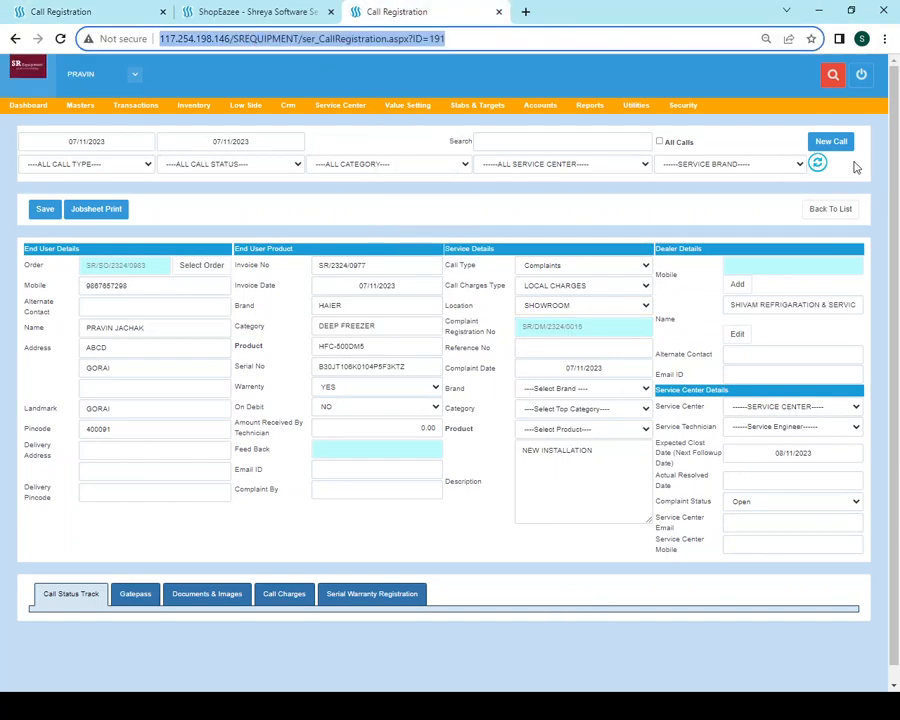
{"action": "key", "text": "Return"}
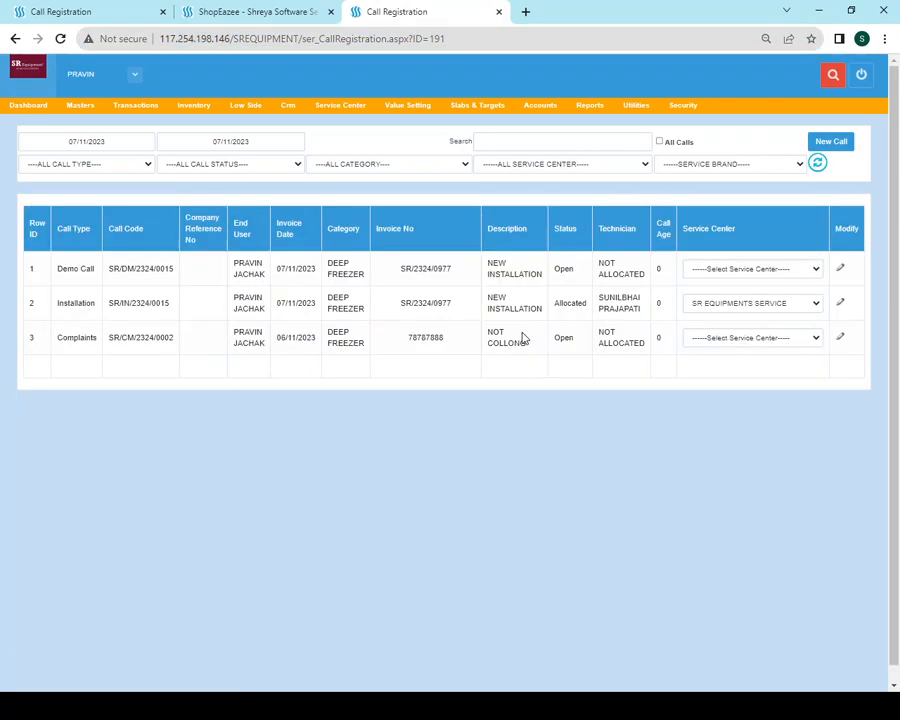
Open the NOT COLLONG Complaints call in row 3 of the SREQUIPMENT list for editing
{"action": "left_click_drag", "start_coordinate": [62, 337], "coordinate": [651, 356]}
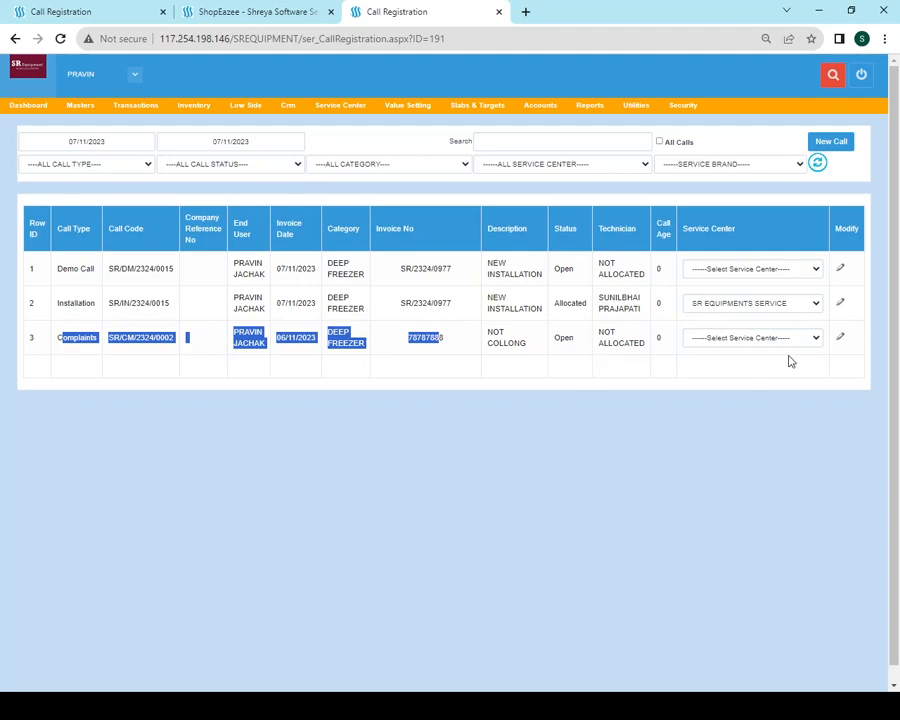
{"action": "left_click", "coordinate": [842, 338]}
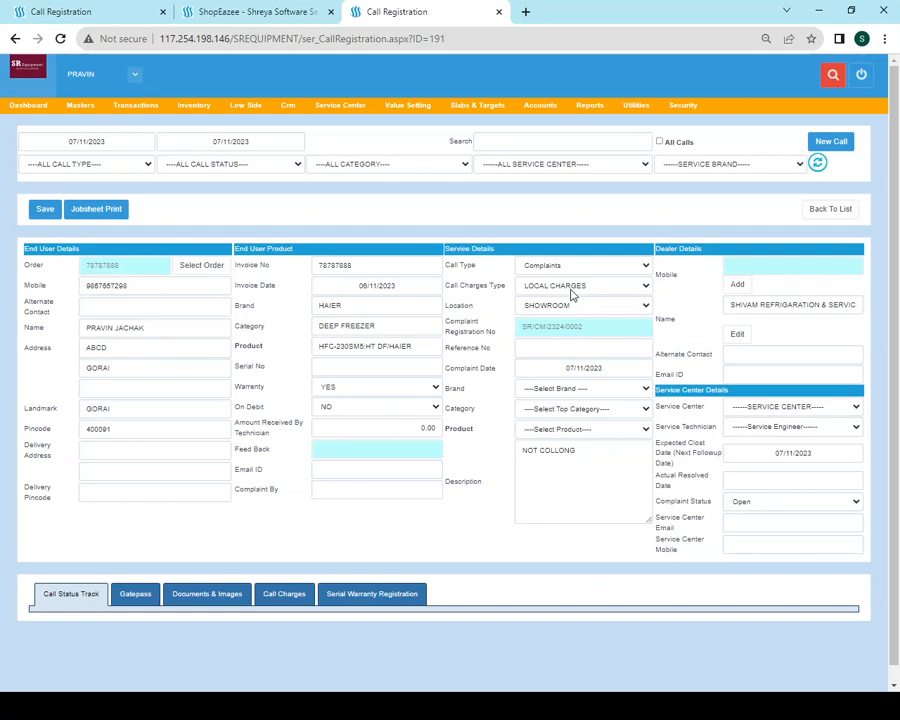
Compare the HAIER brand and DEEP FREEZER category between the SREQUIPMENT and SHIVAM call pages
{"action": "left_click_drag", "start_coordinate": [363, 306], "coordinate": [281, 314]}
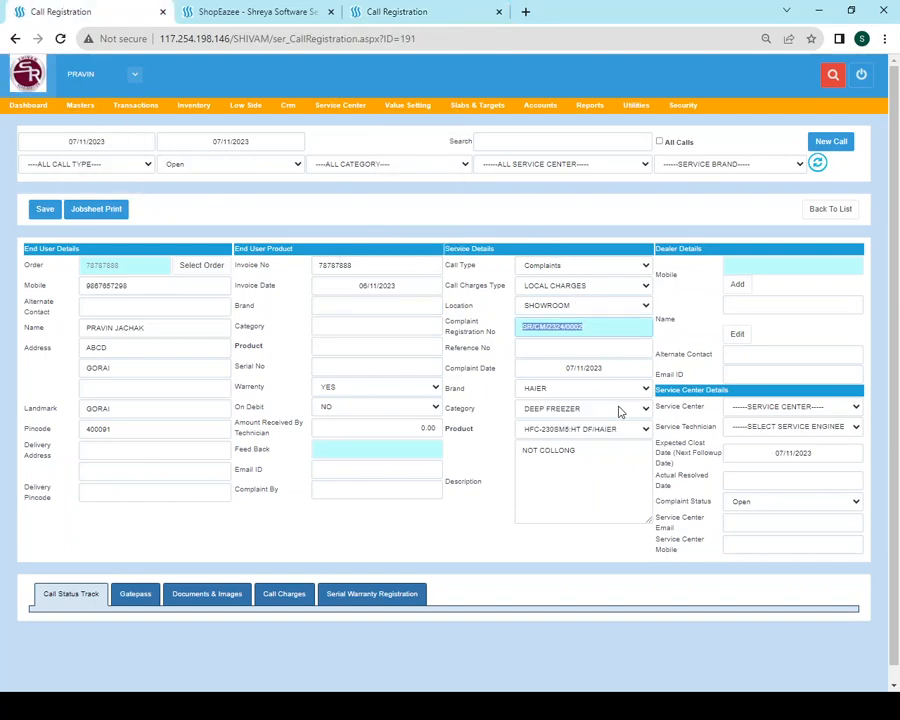
{"action": "left_click", "coordinate": [556, 393]}
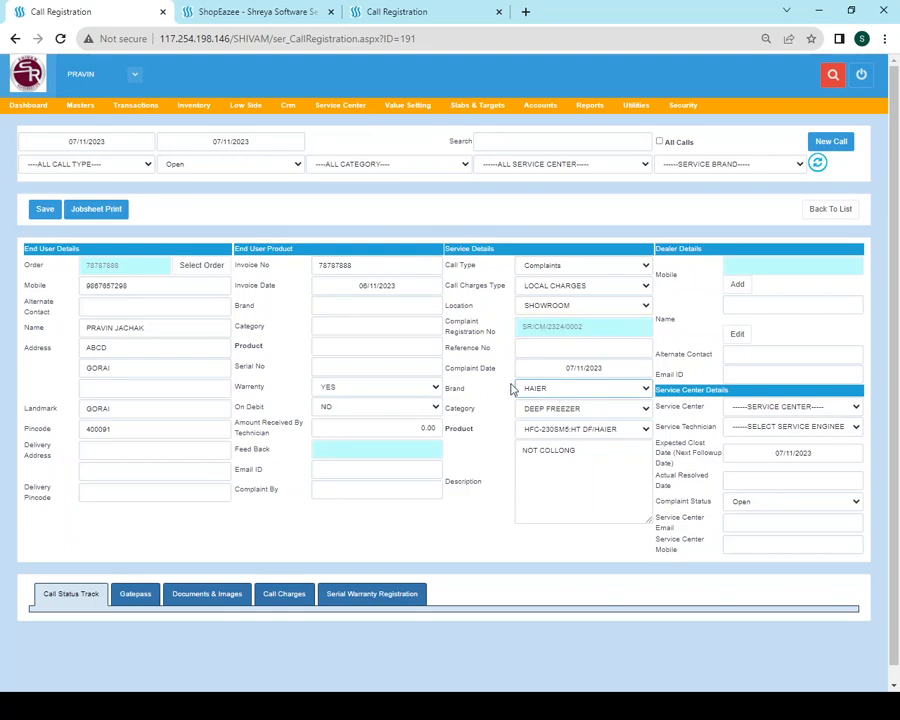
{"action": "left_click", "coordinate": [394, 12]}
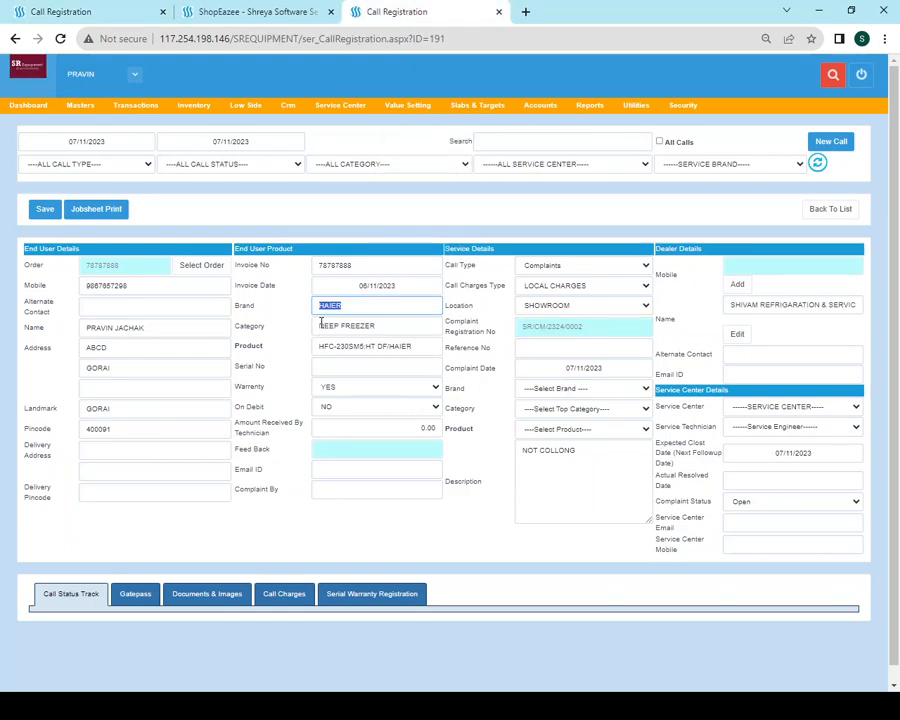
{"action": "key", "text": "Tab"}
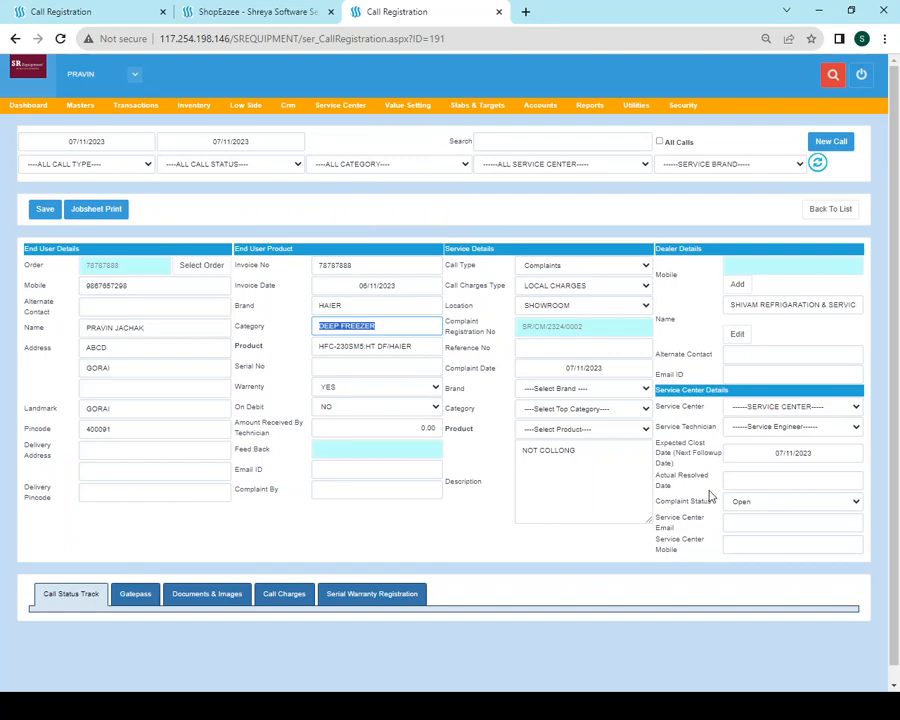
{"action": "left_click", "coordinate": [746, 524]}
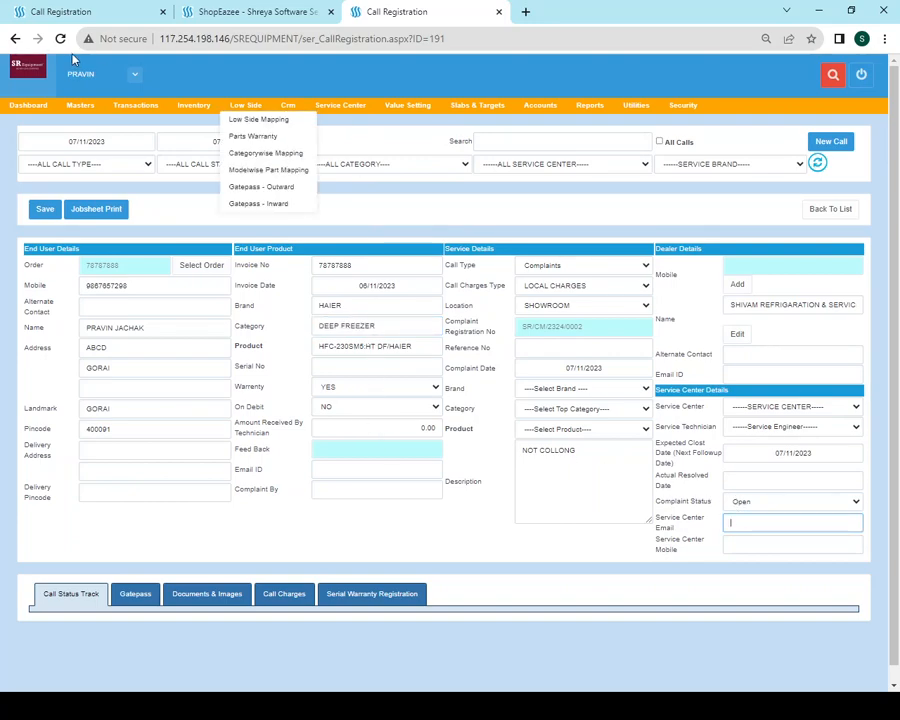
{"action": "left_click", "coordinate": [419, 219]}
{"action": "left_click", "coordinate": [55, 12]}
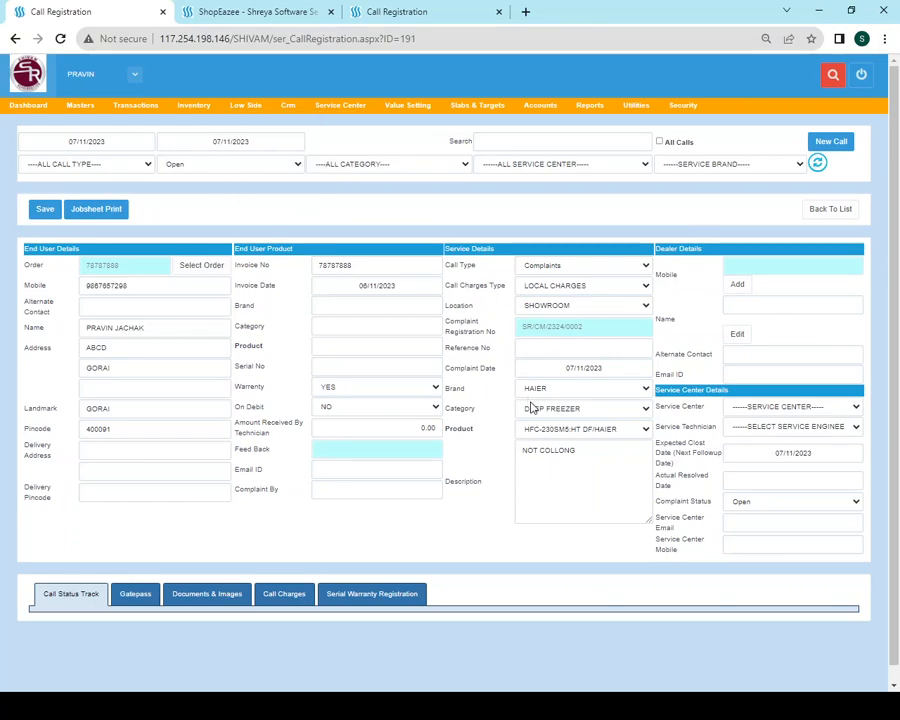
{"action": "left_click", "coordinate": [562, 388]}
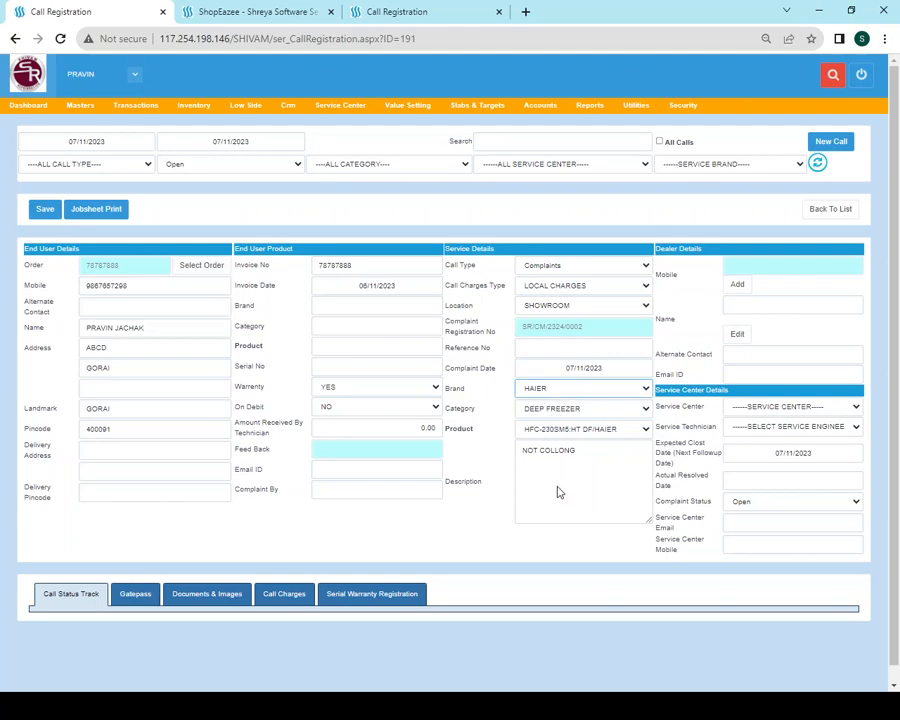
Change brand to FRIGOGLASS, category to VISI COOLER and product to VG 1D 600 (FRIGOGLASS)
{"action": "left_click", "coordinate": [549, 418]}
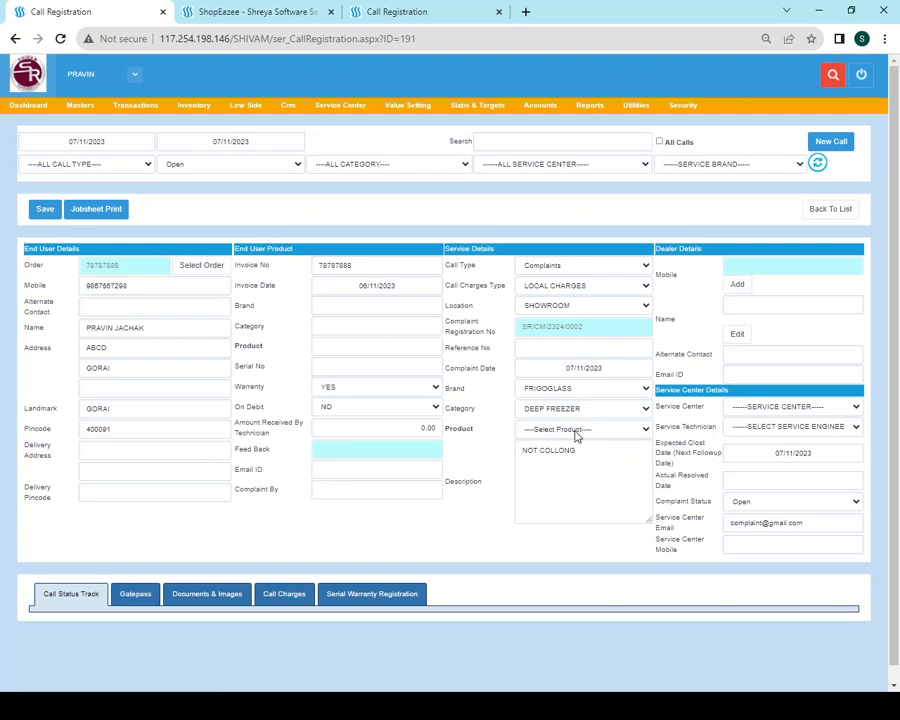
{"action": "left_click", "coordinate": [562, 408]}
{"action": "left_click", "coordinate": [565, 462]}
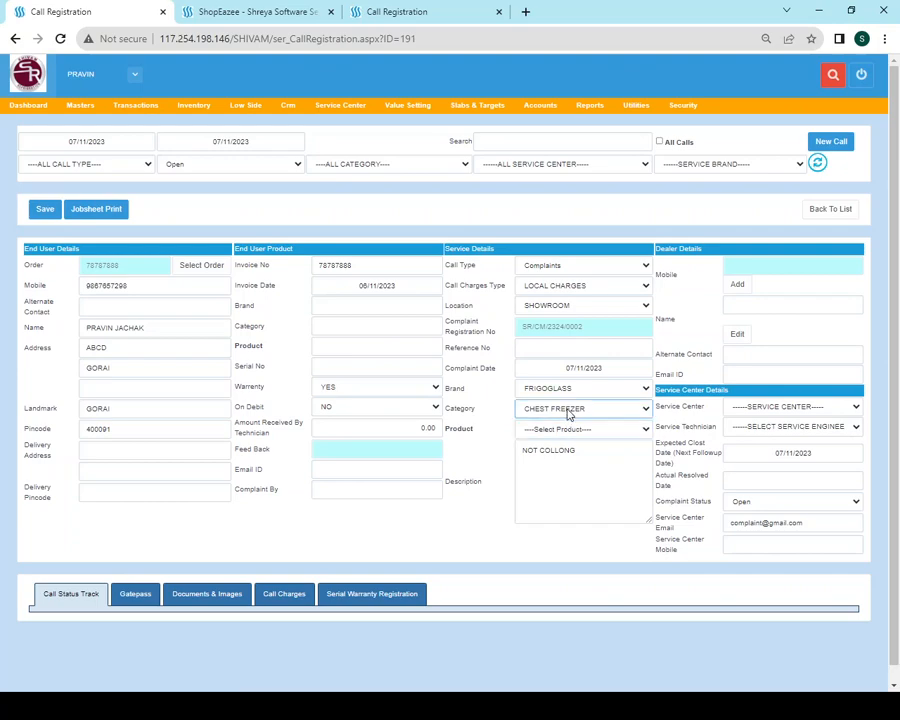
{"action": "left_click", "coordinate": [567, 500]}
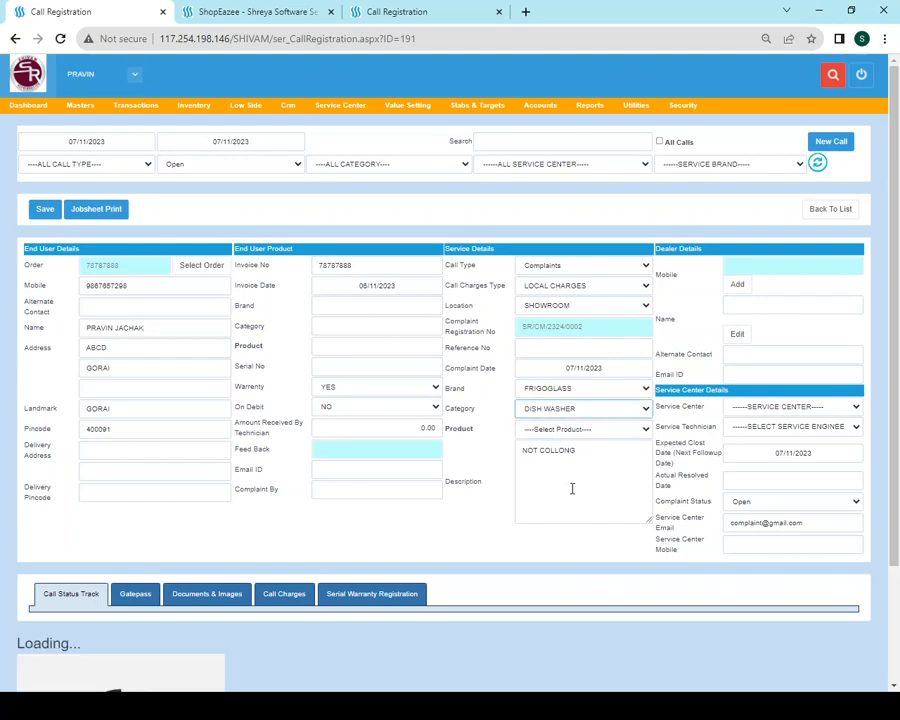
{"action": "left_click", "coordinate": [577, 432]}
{"action": "left_click", "coordinate": [577, 432]}
{"action": "left_click", "coordinate": [578, 410]}
{"action": "key", "text": "Down"}
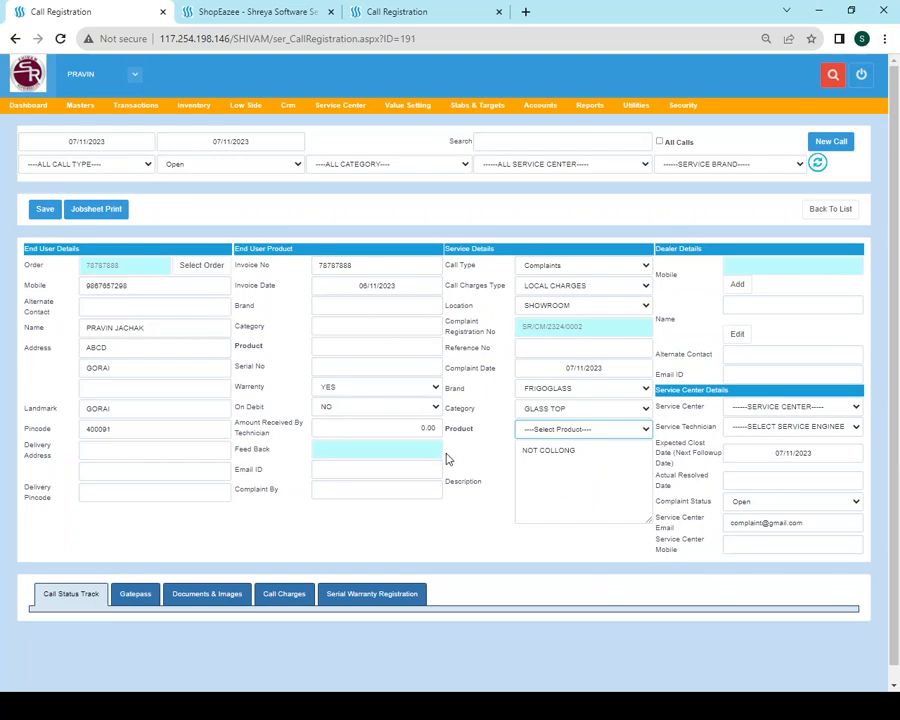
{"action": "left_click", "coordinate": [569, 406]}
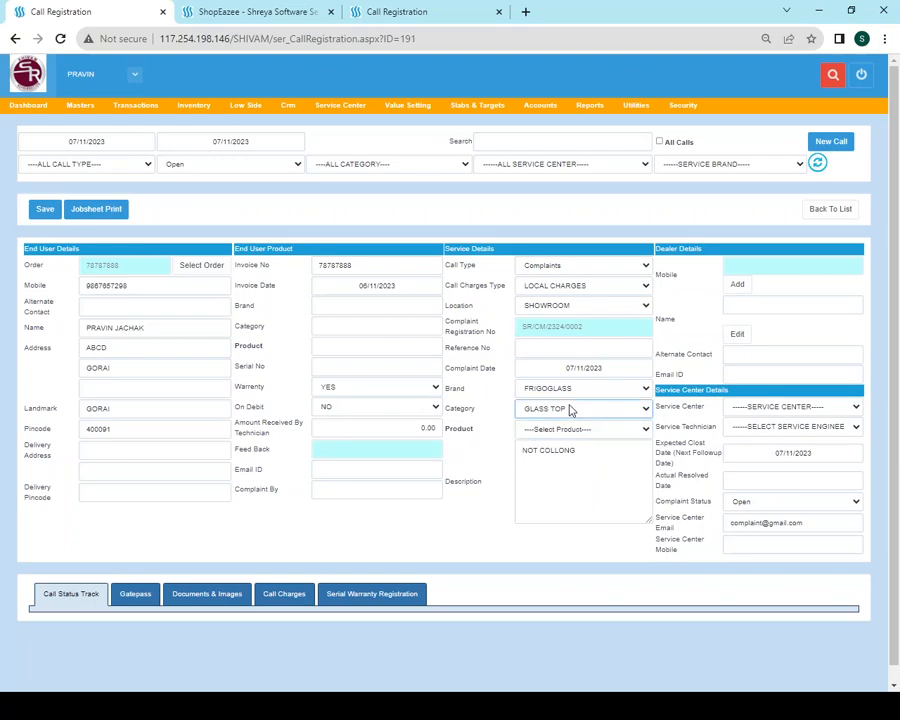
{"action": "left_click", "coordinate": [578, 543]}
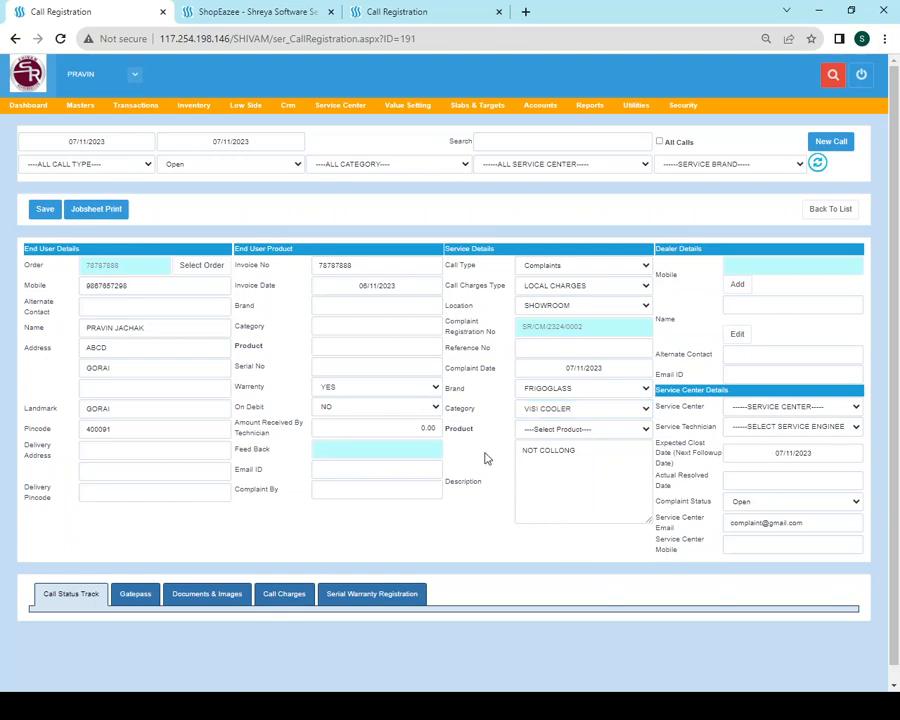
{"action": "left_click", "coordinate": [561, 435]}
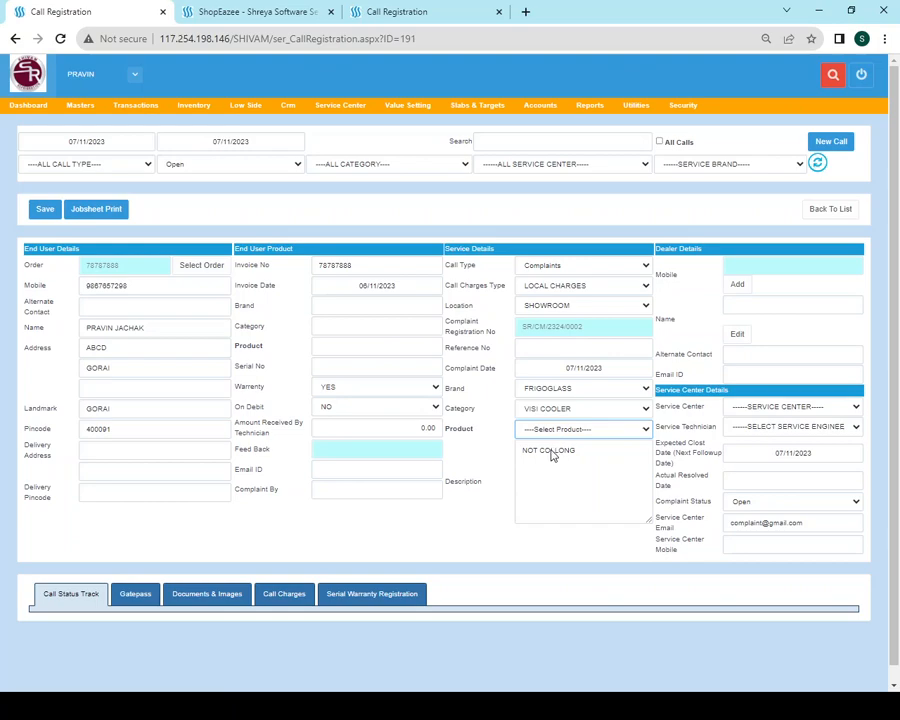
{"action": "left_click", "coordinate": [550, 455]}
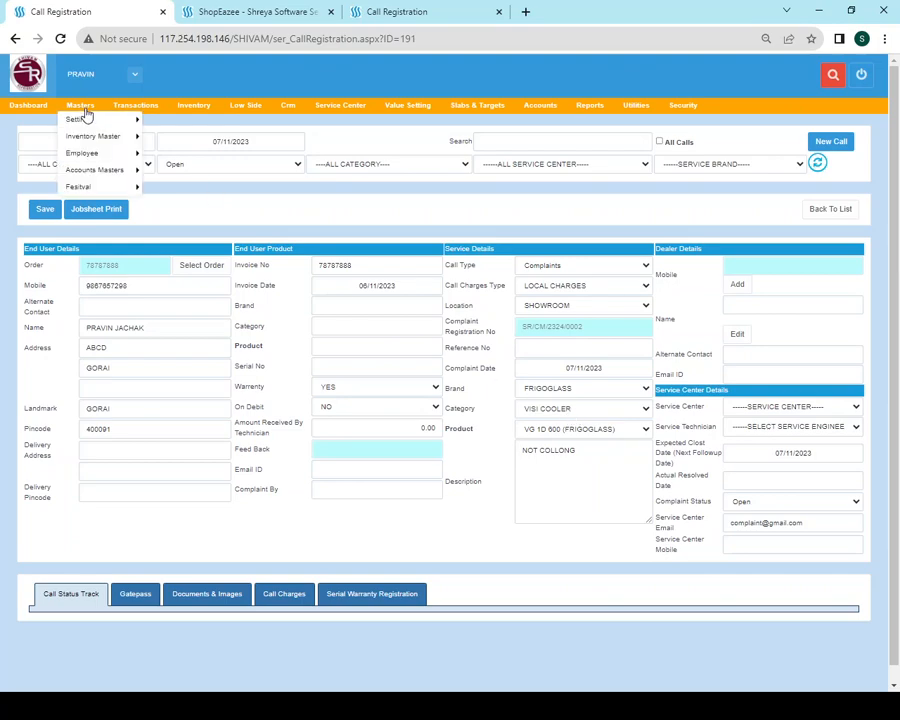
Check the VISI COOLER row among FRIGOGLASS mail IDs in Demo e-Mail Setup, then return to the complaint form
{"action": "mouse_move", "coordinate": [326, 114]}
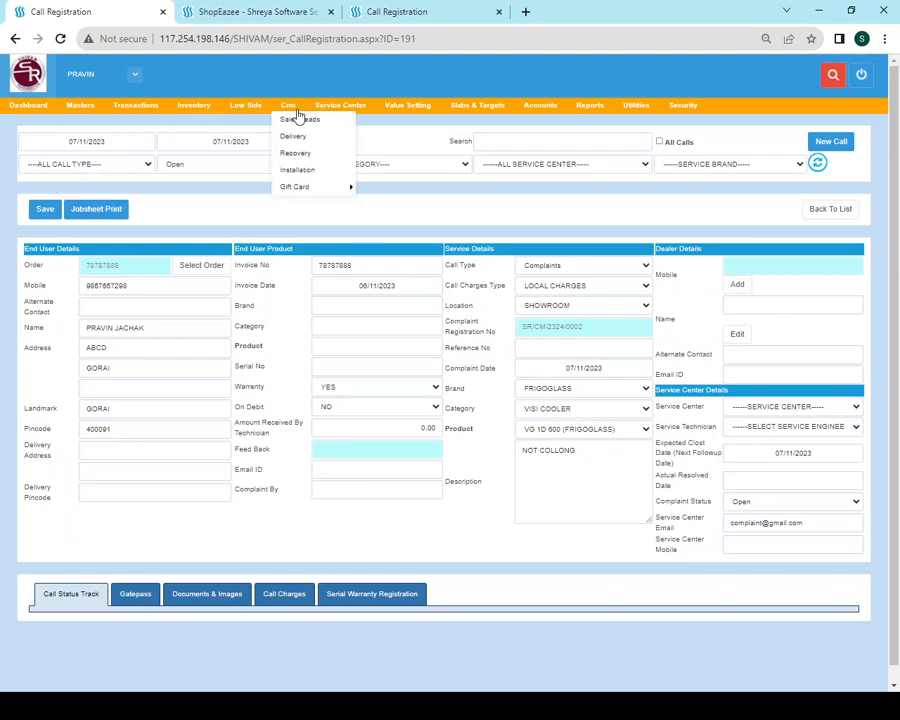
{"action": "left_click", "coordinate": [342, 190]}
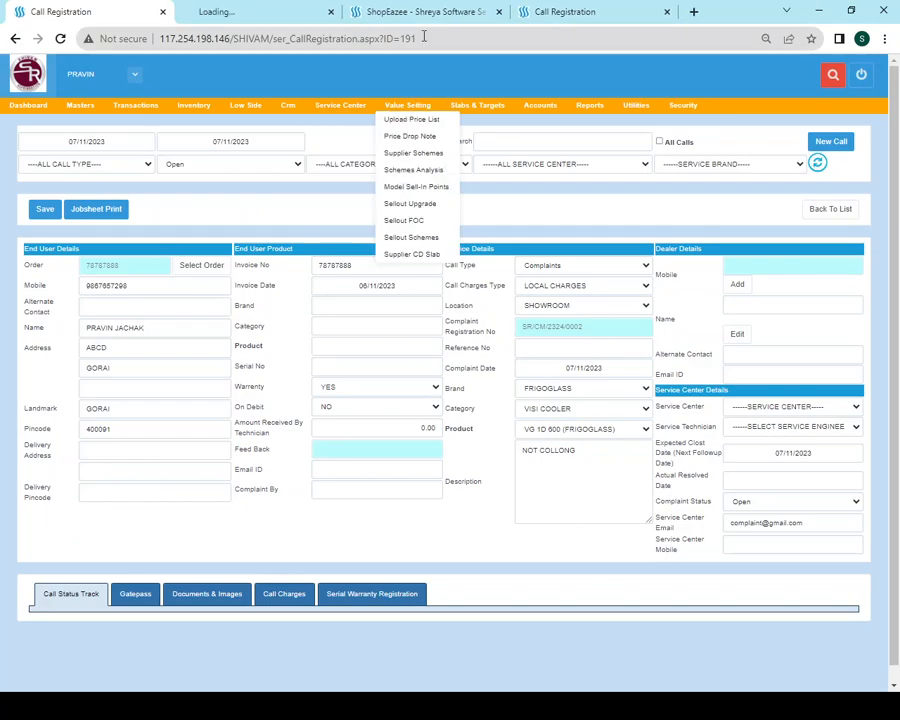
{"action": "left_click", "coordinate": [285, 13]}
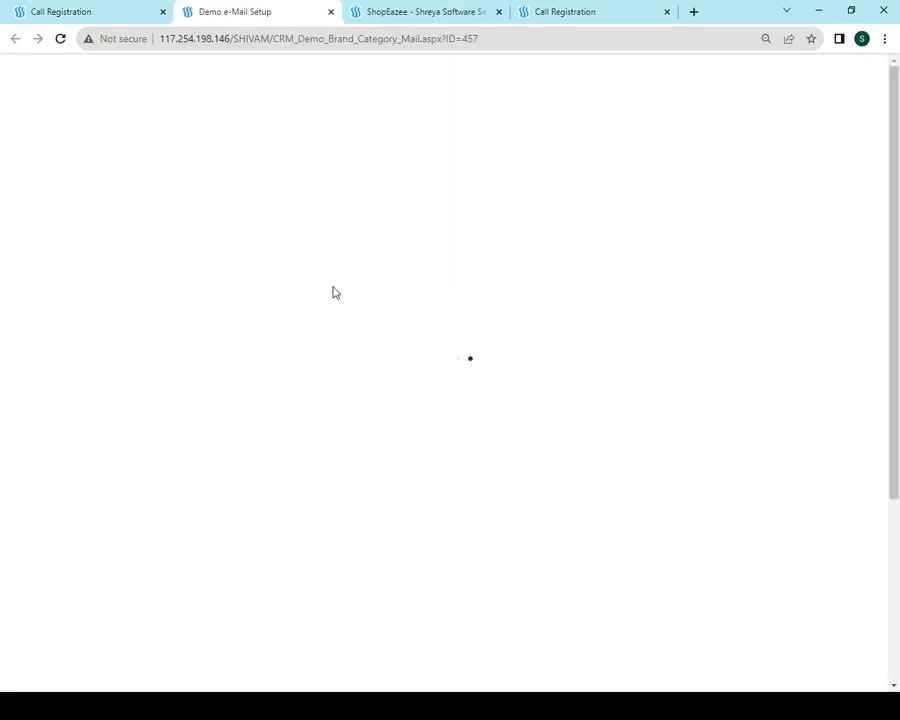
{"action": "left_click", "coordinate": [141, 196]}
{"action": "scroll", "coordinate": [176, 469], "scroll_direction": "down", "scroll_amount": 2}
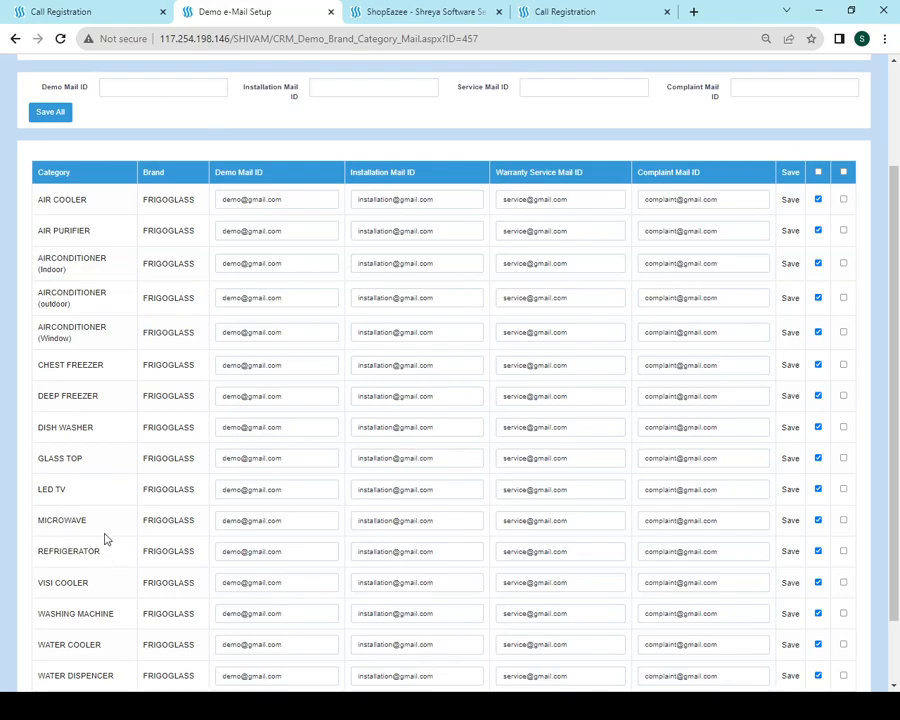
{"action": "scroll", "coordinate": [115, 500], "scroll_direction": "down", "scroll_amount": 1}
{"action": "left_click_drag", "start_coordinate": [58, 500], "coordinate": [356, 520]}
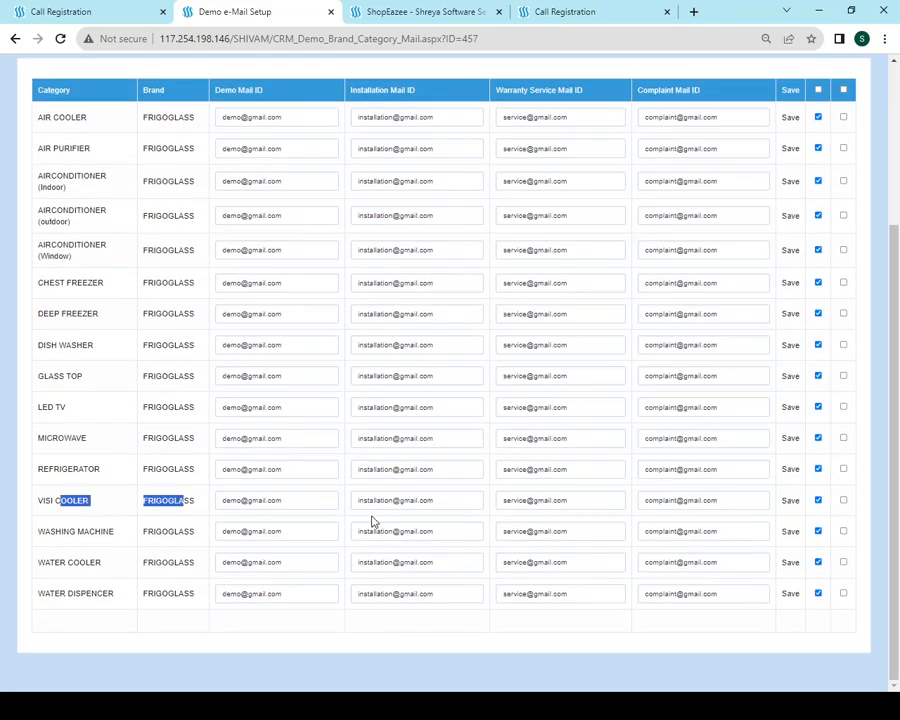
{"action": "scroll", "coordinate": [412, 134], "scroll_direction": "up", "scroll_amount": 3}
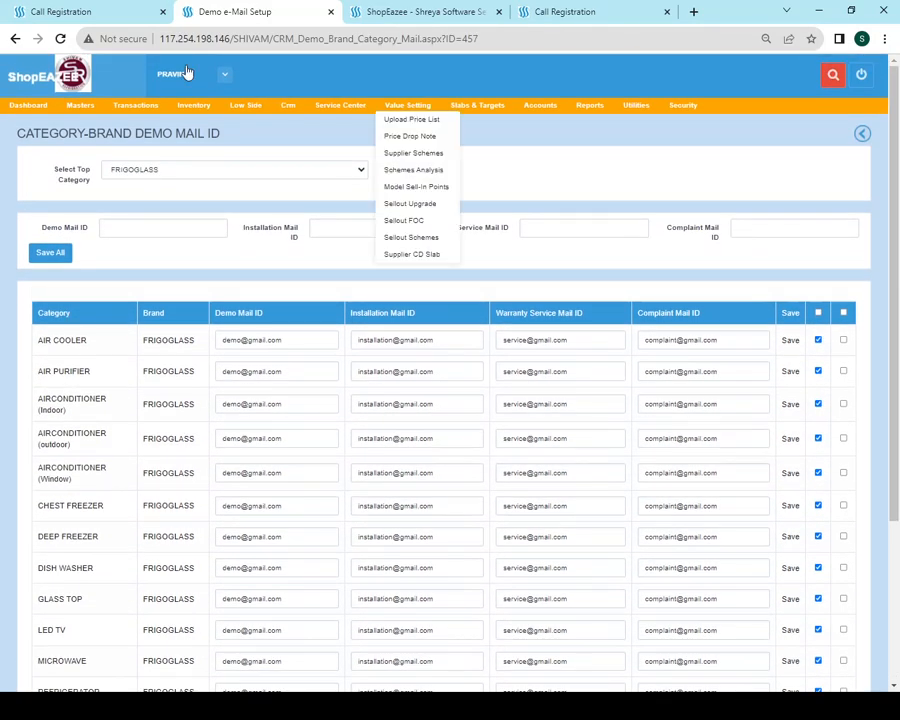
{"action": "left_click", "coordinate": [114, 11]}
{"action": "left_click", "coordinate": [595, 472]}
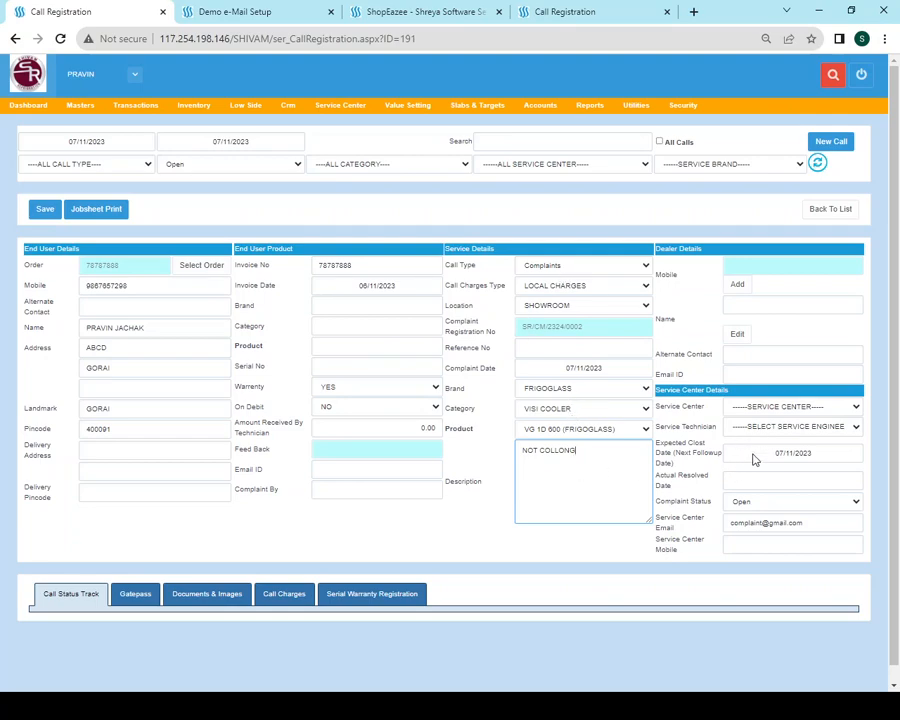
{"action": "left_click_drag", "start_coordinate": [806, 522], "coordinate": [720, 528]}
{"action": "left_click", "coordinate": [746, 541]}
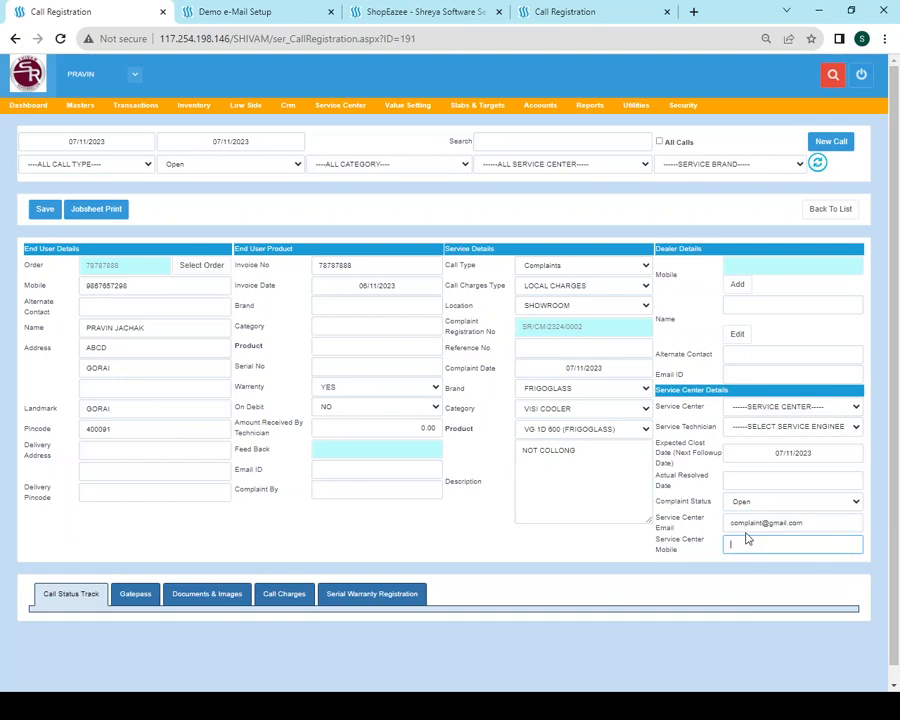
{"action": "left_click", "coordinate": [830, 528]}
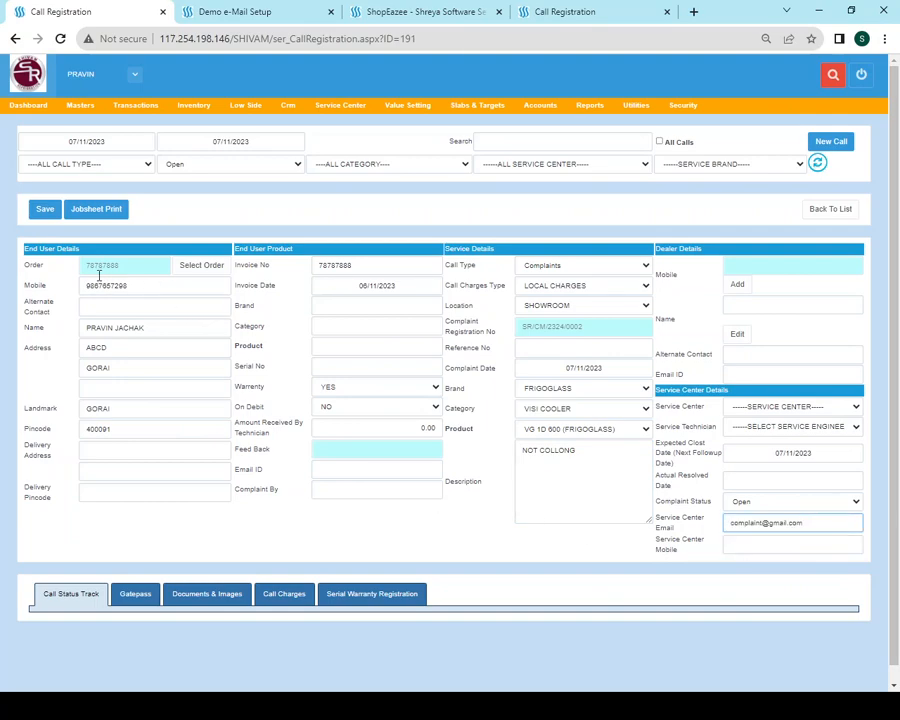
Save the updated complaint call and bring up the SREQUIPMENT call registration tab
{"action": "left_click", "coordinate": [54, 215]}
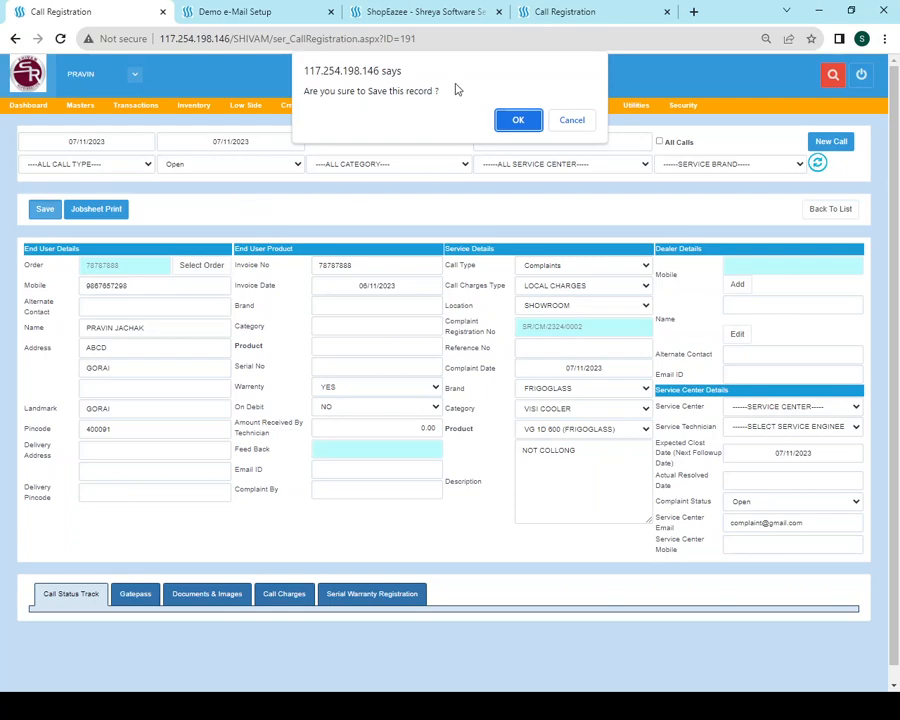
{"action": "left_click", "coordinate": [516, 117]}
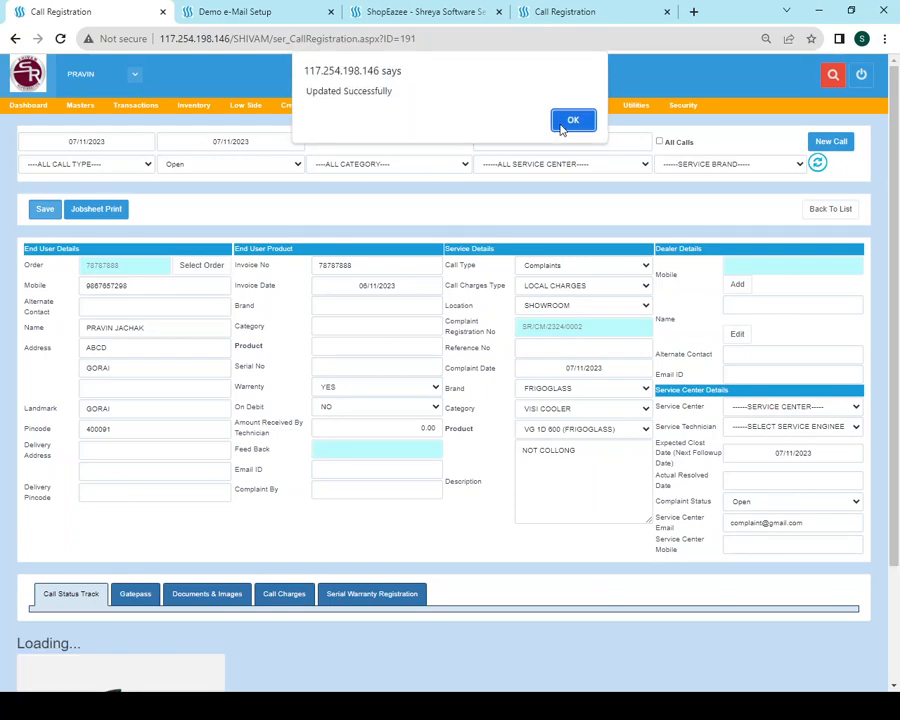
{"action": "left_click", "coordinate": [568, 120]}
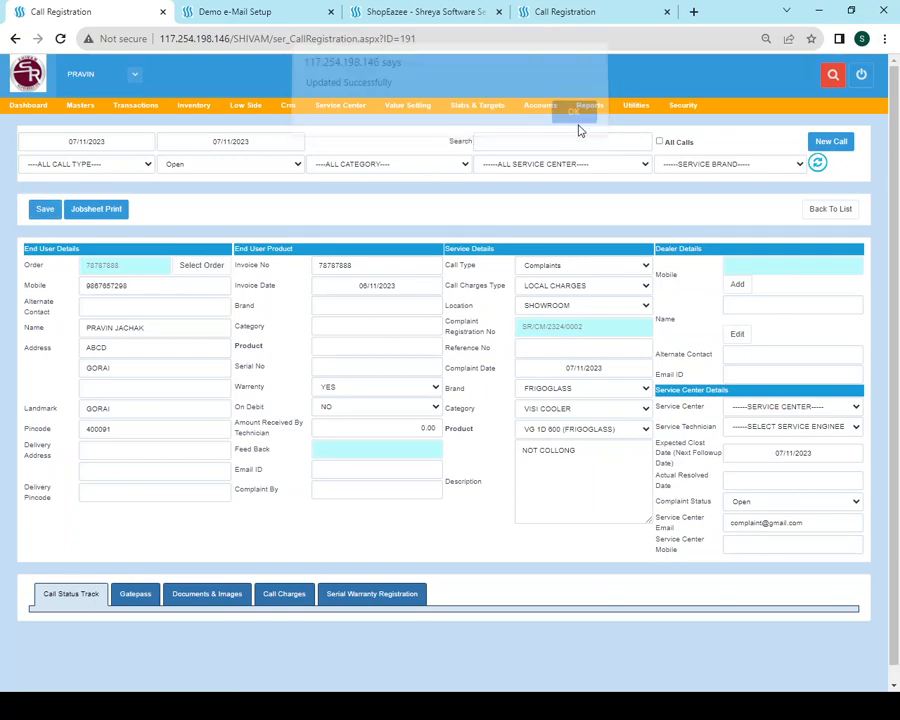
{"action": "left_click", "coordinate": [541, 20]}
{"action": "double_click", "coordinate": [271, 39]}
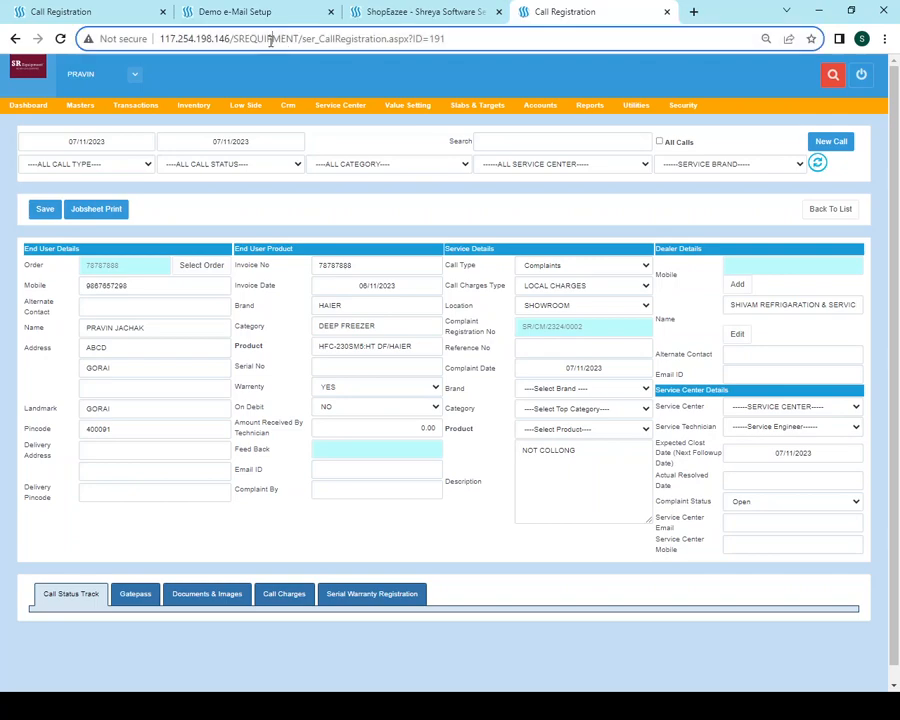
{"action": "left_click", "coordinate": [840, 210]}
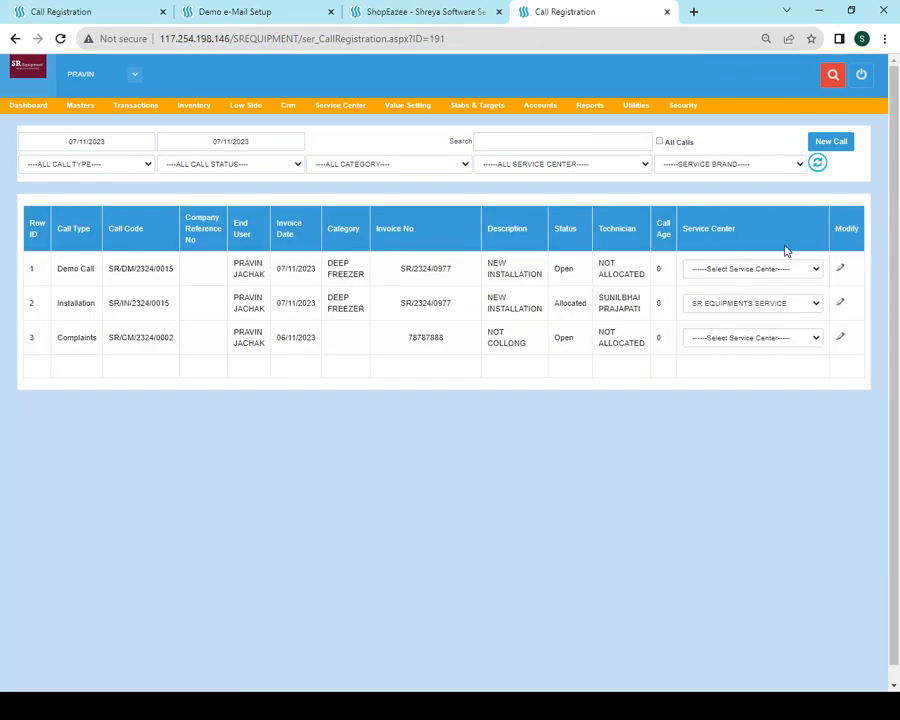
{"action": "left_click", "coordinate": [840, 340]}
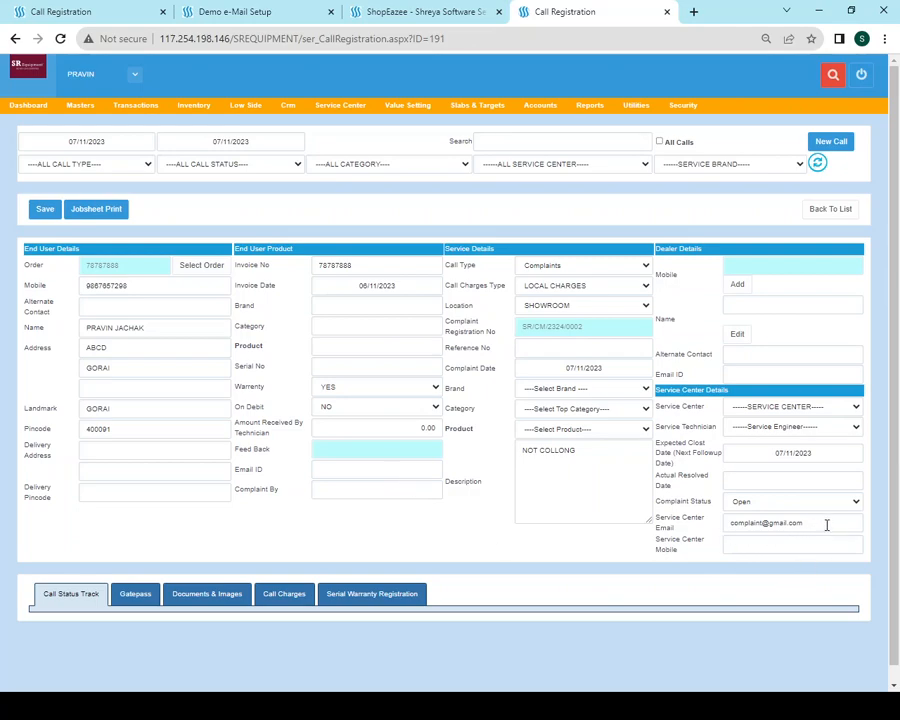
{"action": "triple_click", "coordinate": [754, 526]}
{"action": "left_click", "coordinate": [756, 547]}
{"action": "left_click_drag", "start_coordinate": [828, 522], "coordinate": [687, 528]}
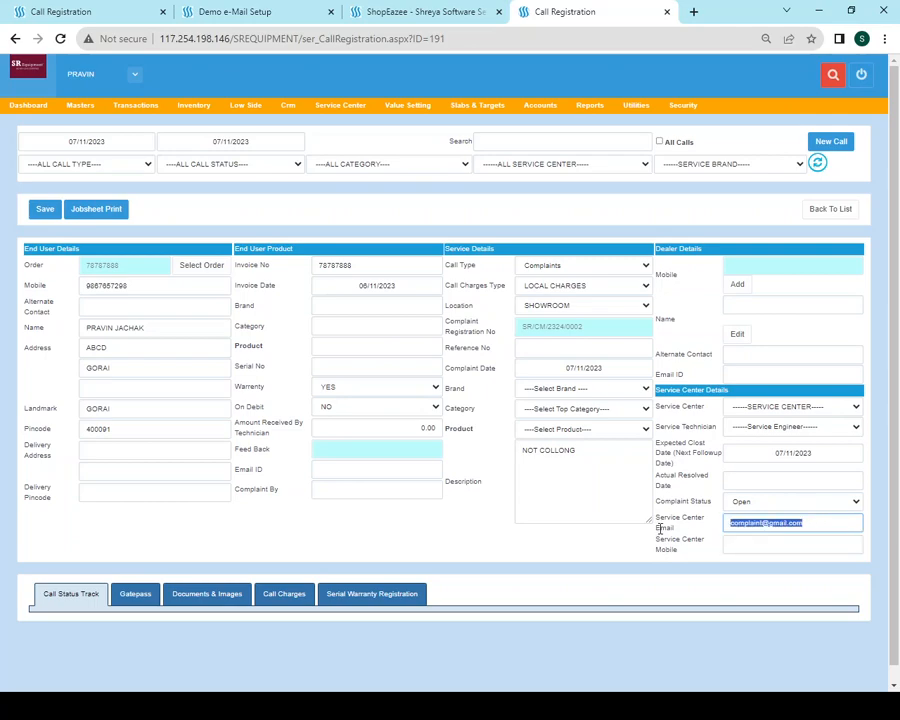
{"action": "left_click", "coordinate": [774, 542]}
{"action": "left_click_drag", "start_coordinate": [810, 522], "coordinate": [660, 518]}
{"action": "left_click", "coordinate": [375, 212]}
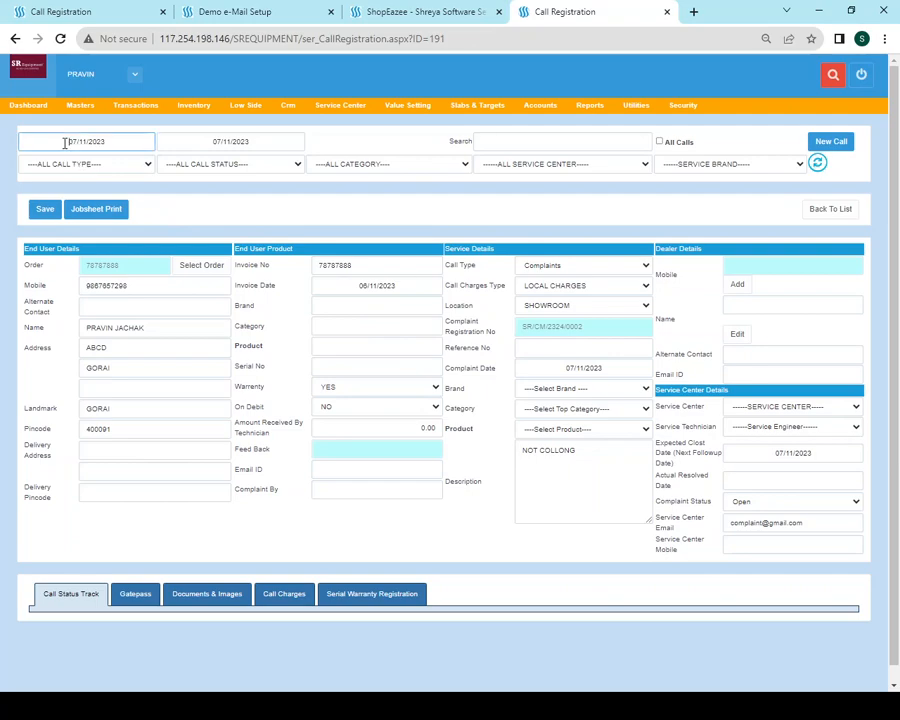
Set the call list's From date to 01/11/2023 and refresh it to show nine calls
{"action": "left_click_drag", "start_coordinate": [64, 143], "coordinate": [126, 141]}
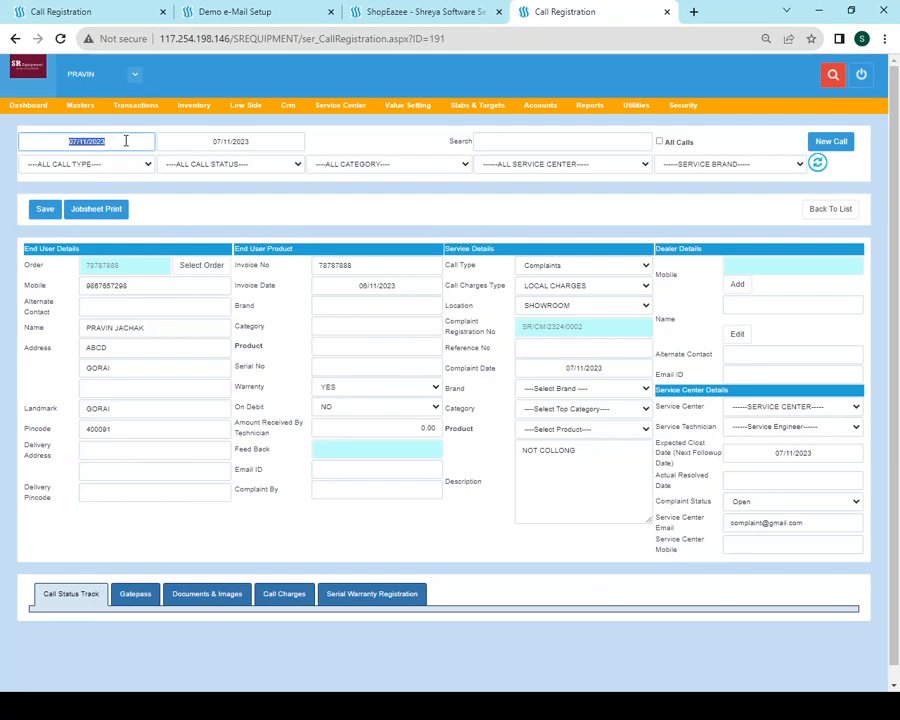
{"action": "left_click", "coordinate": [182, 200]}
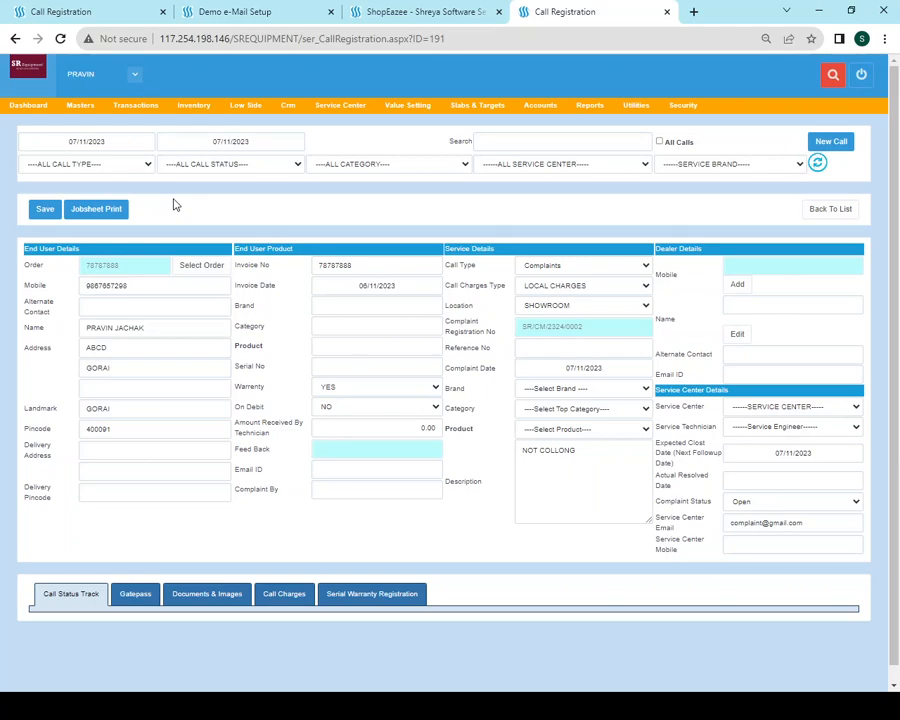
{"action": "scroll", "coordinate": [70, 157], "scroll_direction": "down", "scroll_amount": 1}
{"action": "left_click", "coordinate": [72, 126]}
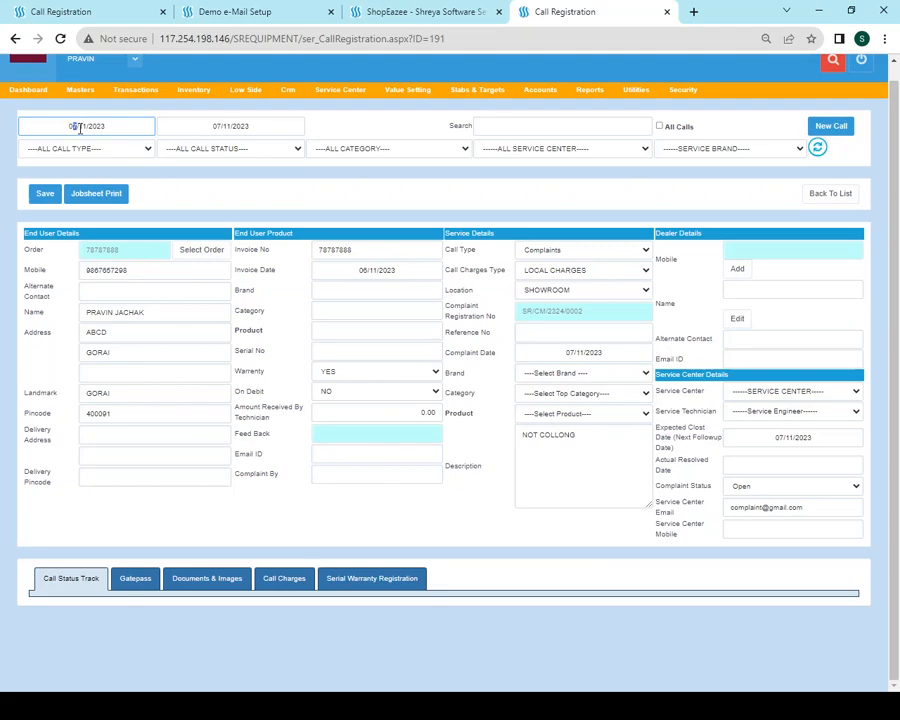
{"action": "scroll", "coordinate": [709, 219], "scroll_direction": "up", "scroll_amount": 1}
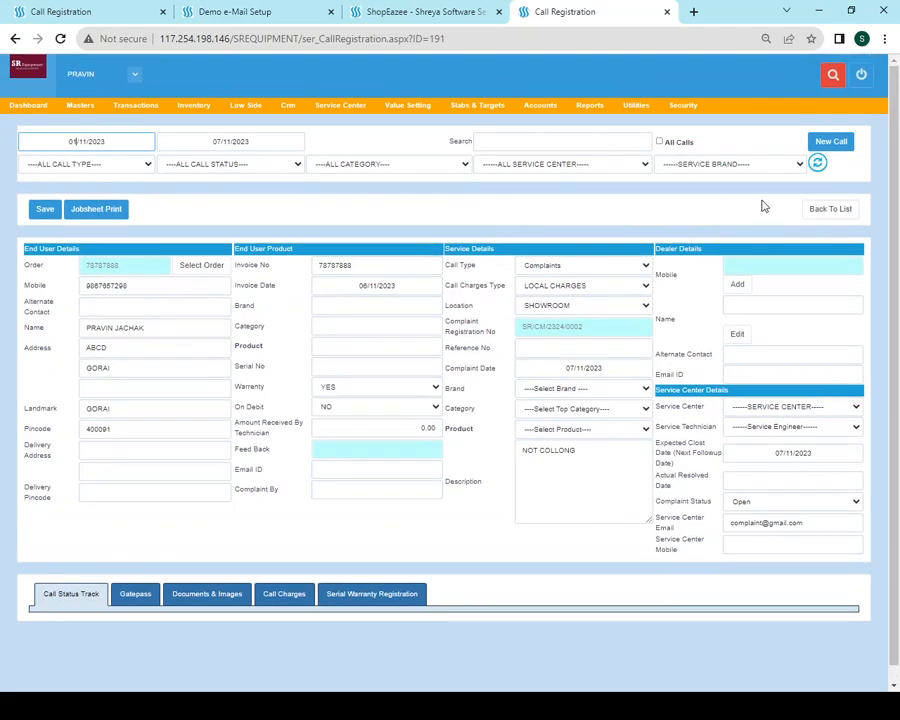
{"action": "scroll", "coordinate": [826, 176], "scroll_direction": "down", "scroll_amount": 1}
{"action": "left_click", "coordinate": [819, 151]}
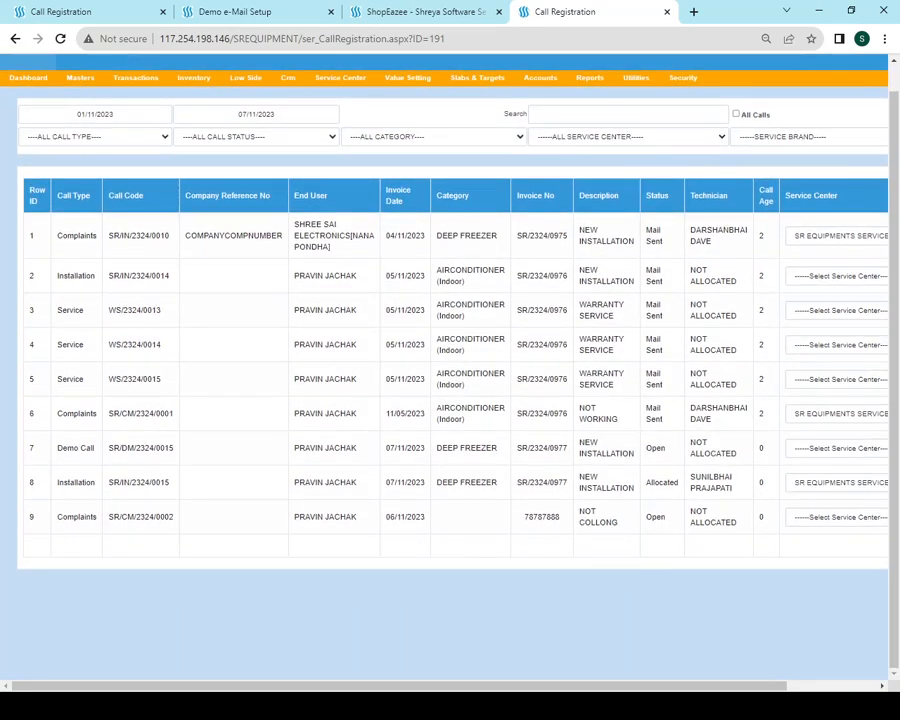
{"action": "scroll", "coordinate": [410, 550], "scroll_direction": "up", "scroll_amount": 1}
{"action": "scroll", "coordinate": [348, 376], "scroll_direction": "down", "scroll_amount": 1}
{"action": "scroll", "coordinate": [196, 345], "scroll_direction": "up", "scroll_amount": 1}
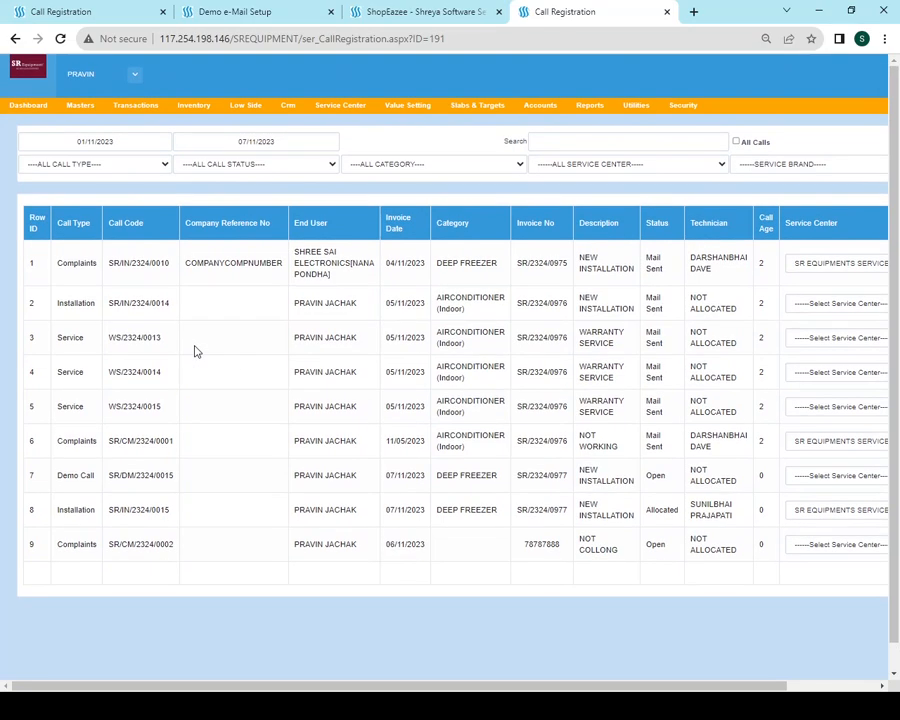
{"action": "scroll", "coordinate": [196, 352], "scroll_direction": "down", "scroll_amount": 1}
{"action": "scroll", "coordinate": [196, 352], "scroll_direction": "up", "scroll_amount": 1}
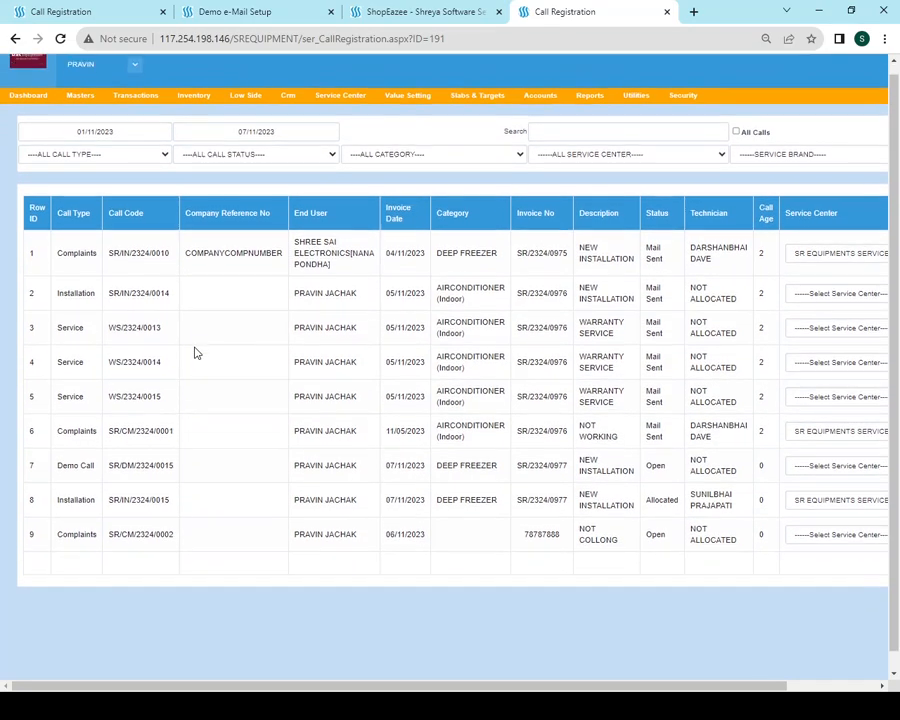
{"action": "scroll", "coordinate": [196, 352], "scroll_direction": "down", "scroll_amount": 1}
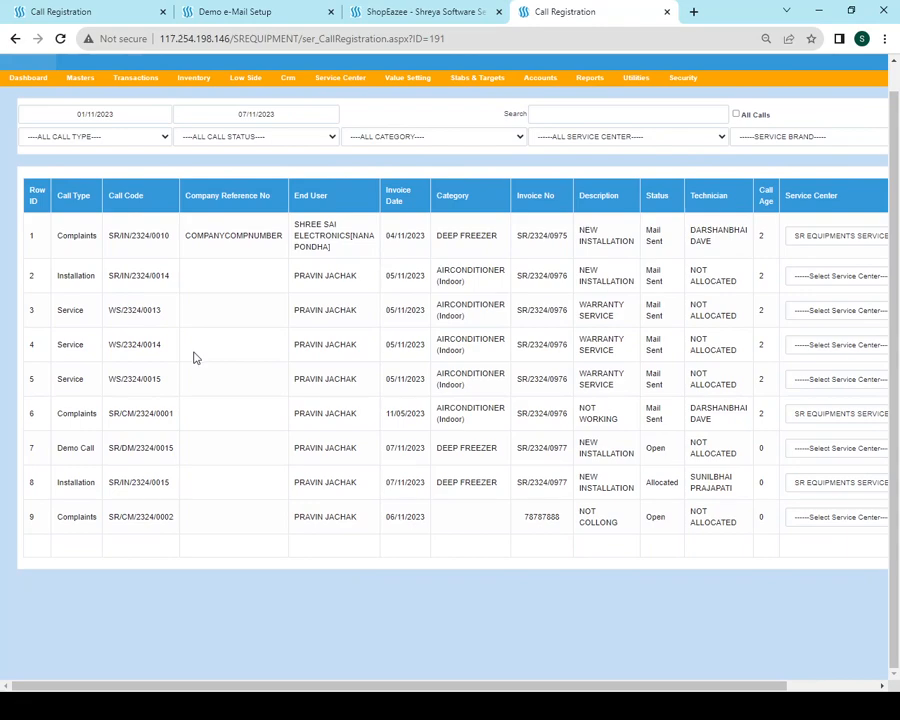